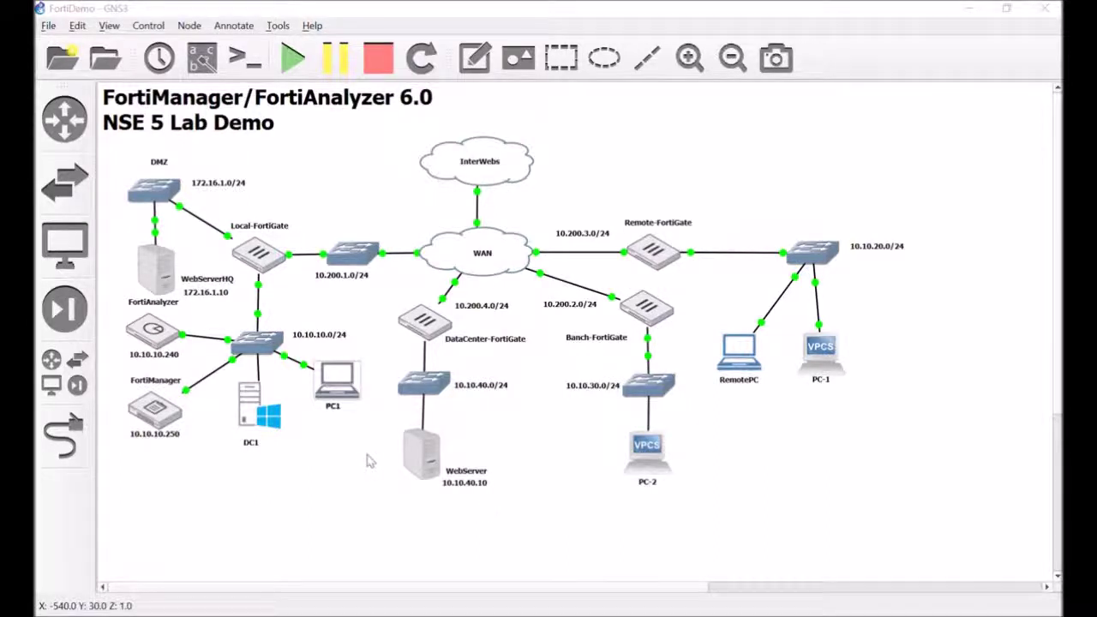
Step: Open the PC1 console from the topology and review FortiManager's HQ VPN community and the managed FortiGates in Device Manager
{"action": "double_click", "coordinate": [336, 394]}
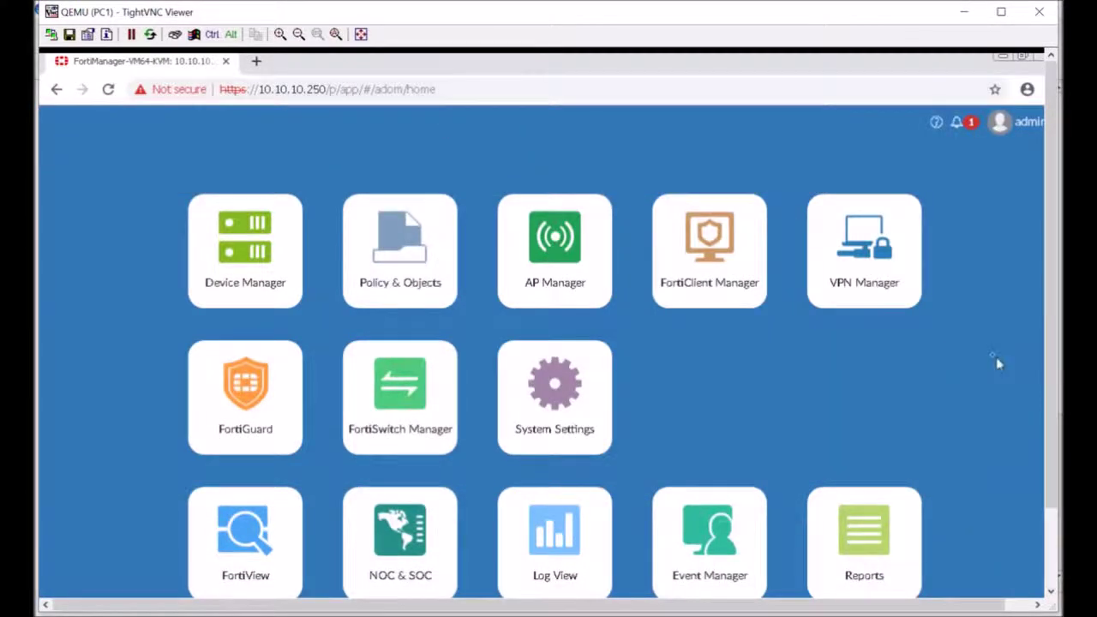
{"action": "mouse_move", "coordinate": [1052, 399]}
{"action": "left_mouse_down"}
{"action": "mouse_move", "coordinate": [1051, 480]}
{"action": "mouse_move", "coordinate": [1052, 399]}
{"action": "left_mouse_up"}
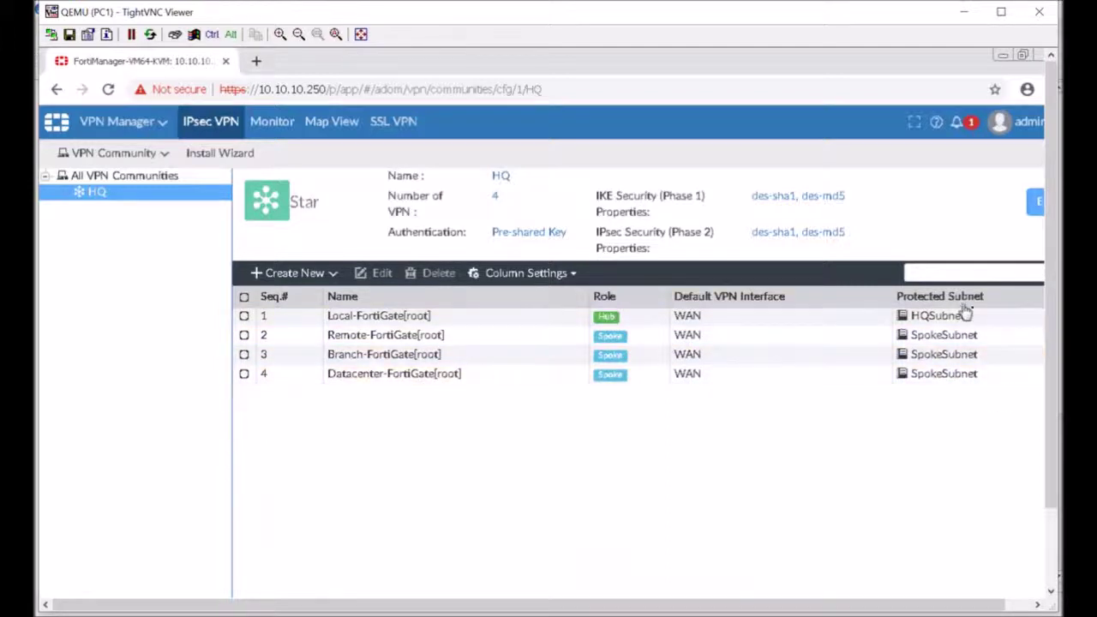
{"action": "left_click", "coordinate": [913, 317]}
{"action": "left_click", "coordinate": [89, 153]}
{"action": "left_click", "coordinate": [98, 124]}
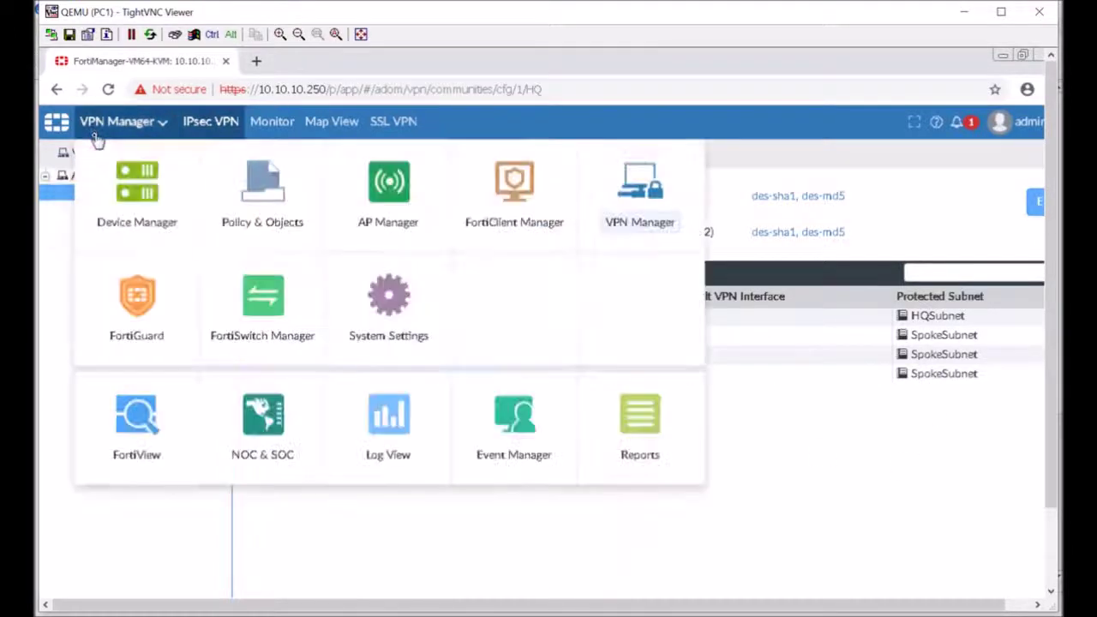
{"action": "left_click", "coordinate": [137, 192]}
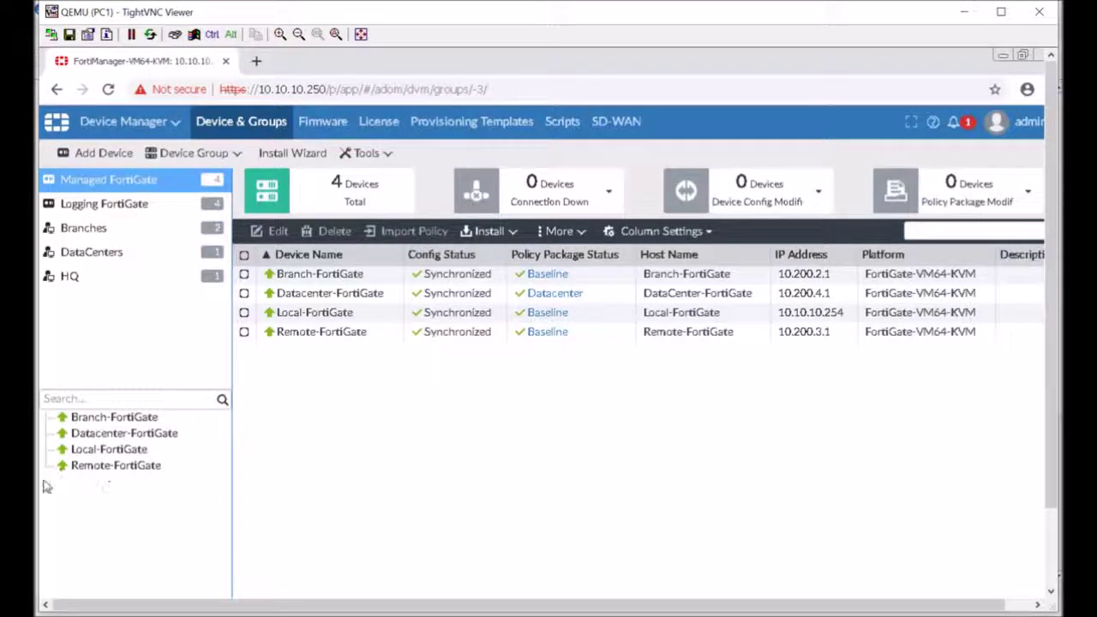
Step: Open the IPv4 policies of the Baseline package under Branch Offices in Policy & Objects
{"action": "left_click", "coordinate": [174, 124]}
{"action": "left_click", "coordinate": [263, 195]}
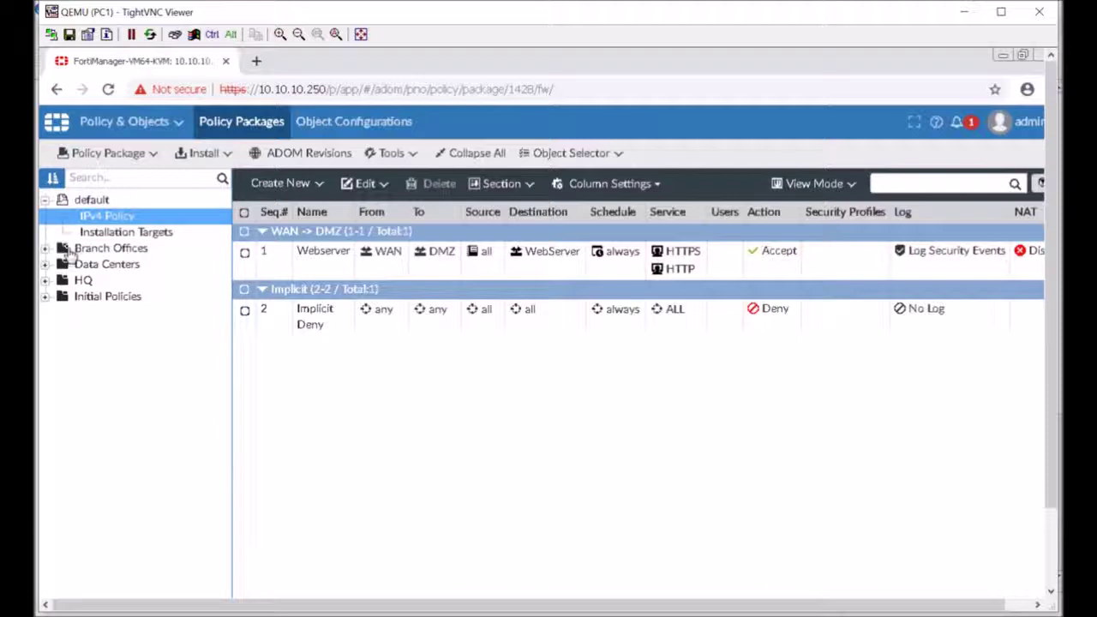
{"action": "left_click", "coordinate": [120, 249]}
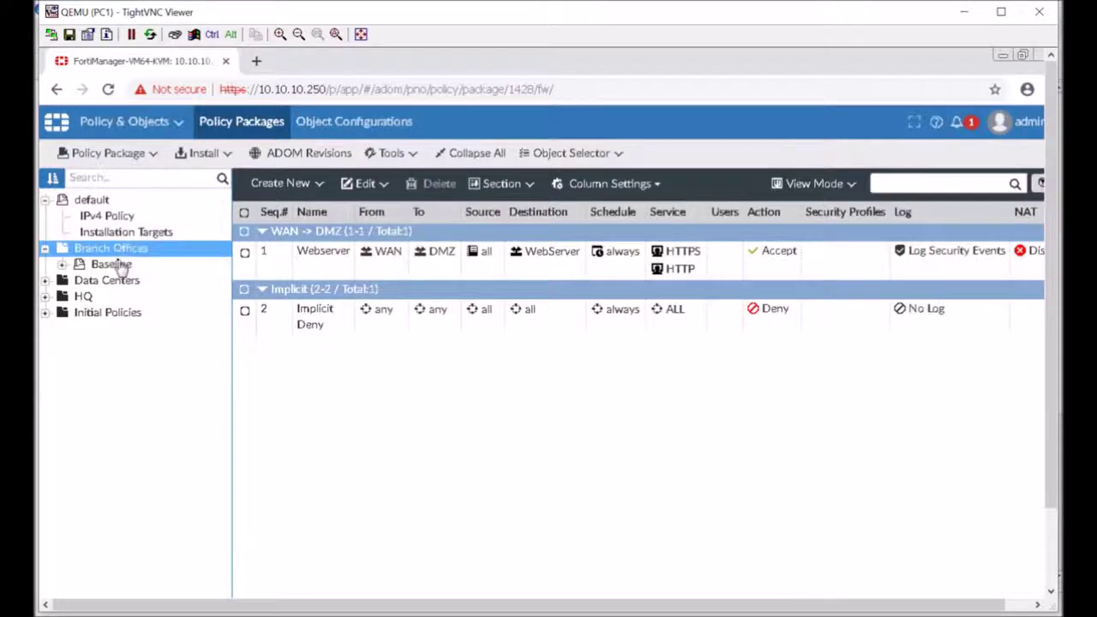
{"action": "left_click", "coordinate": [120, 266]}
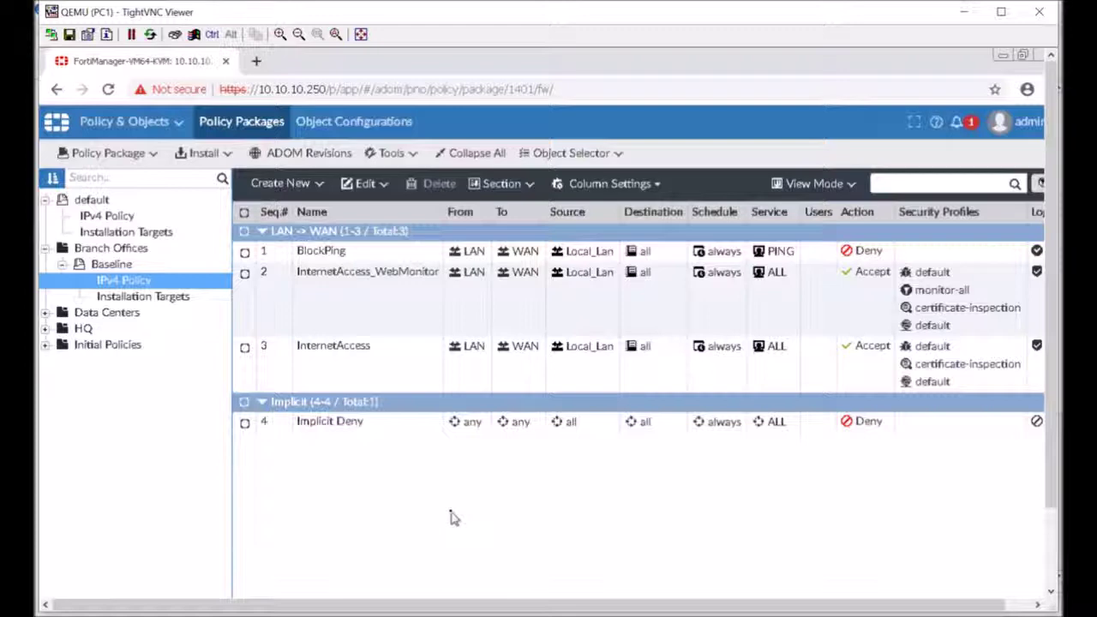
Step: Start a new IPv4 policy in the Branch Offices Baseline package and name it FromHQ
{"action": "left_click", "coordinate": [280, 187]}
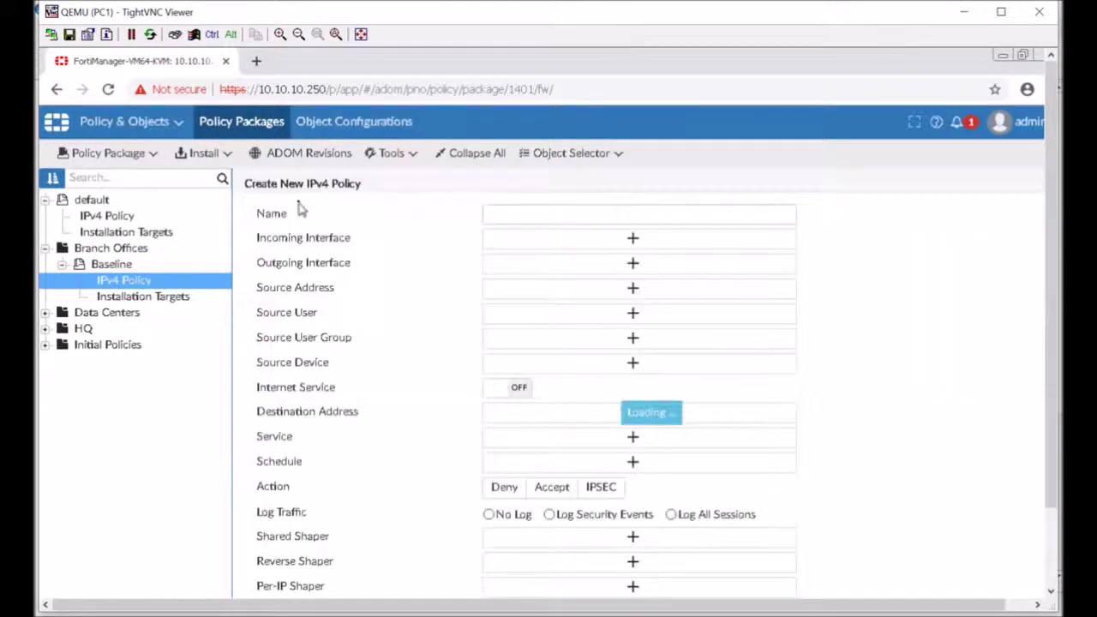
{"action": "left_click", "coordinate": [553, 217]}
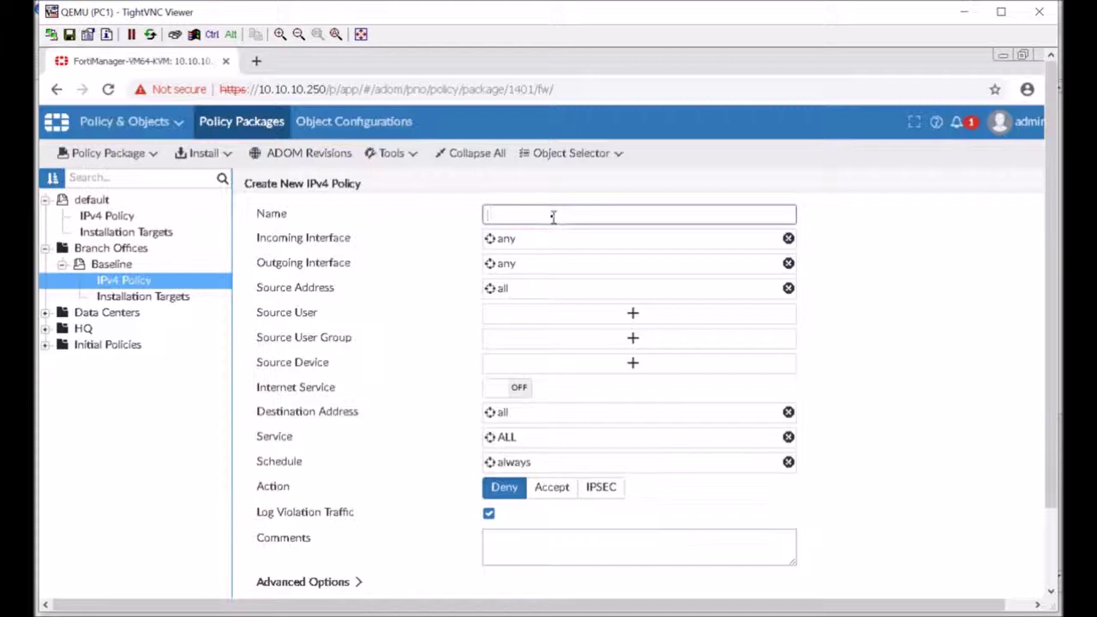
{"action": "type", "text": "FromHQ"}
Step: Set the FromHQ policy's incoming interface to vpnmgr_HQ_spoke2hub and its outgoing interface to LAN
{"action": "left_click", "coordinate": [553, 243]}
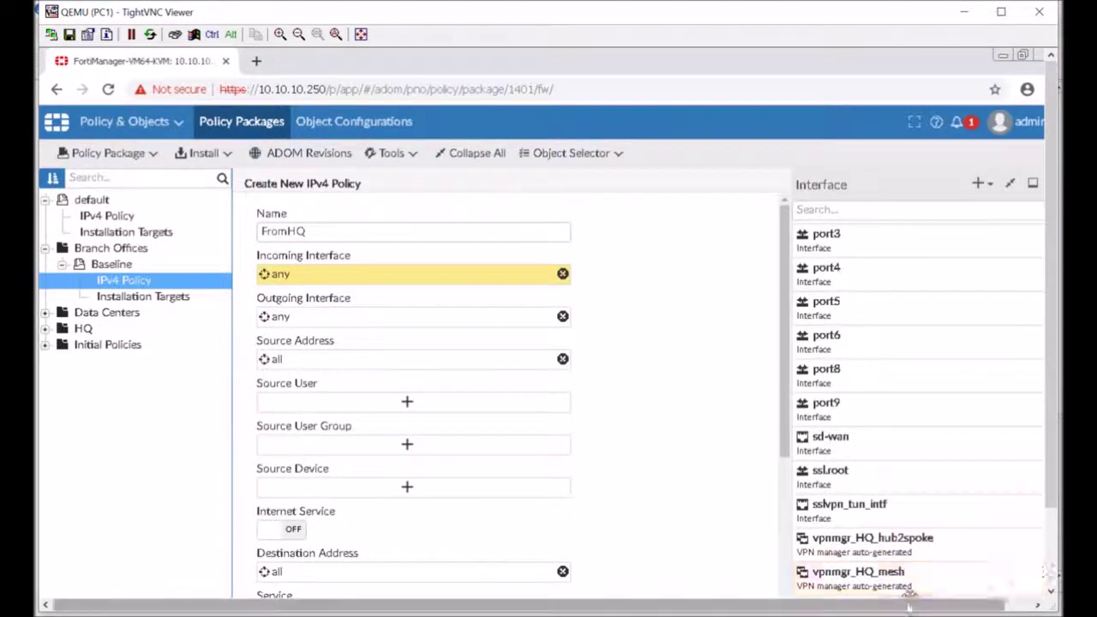
{"action": "left_click", "coordinate": [1056, 562]}
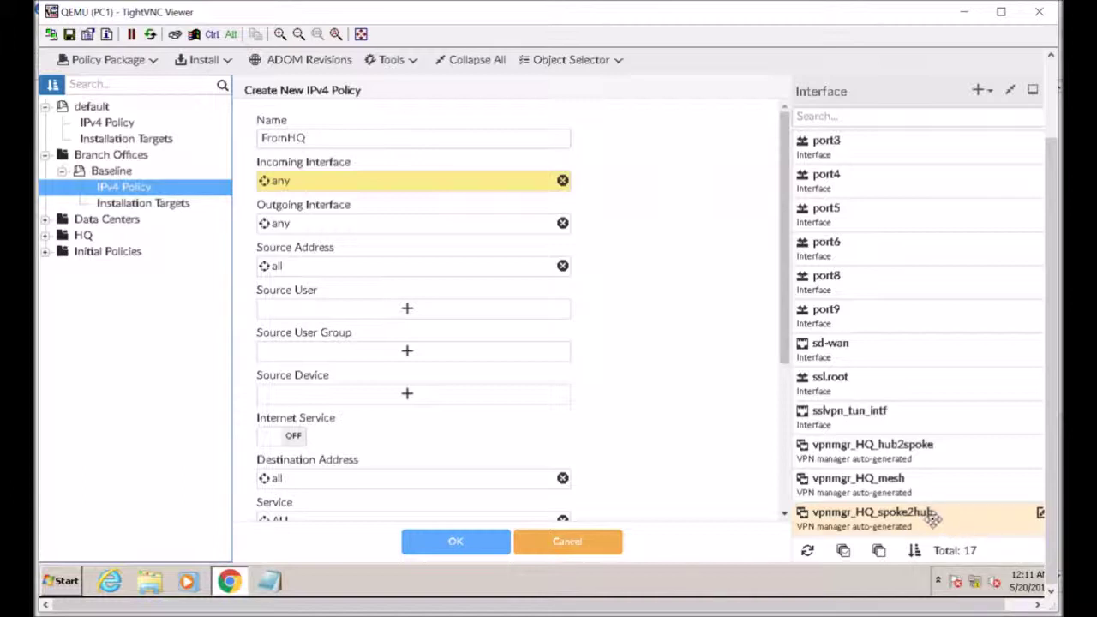
{"action": "left_click", "coordinate": [872, 519]}
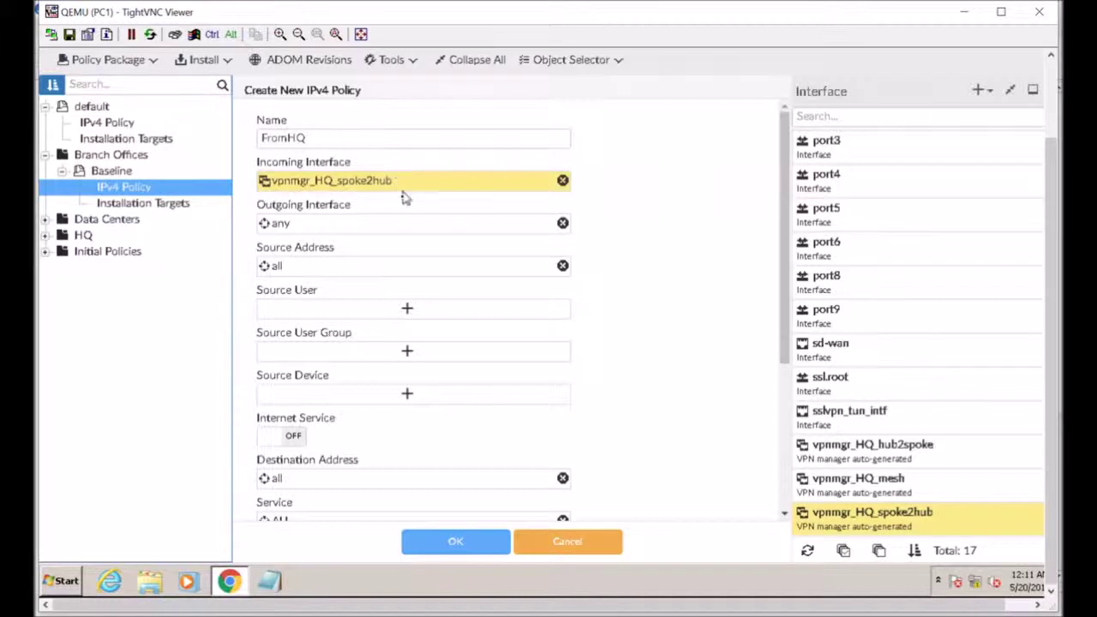
{"action": "left_click", "coordinate": [396, 228]}
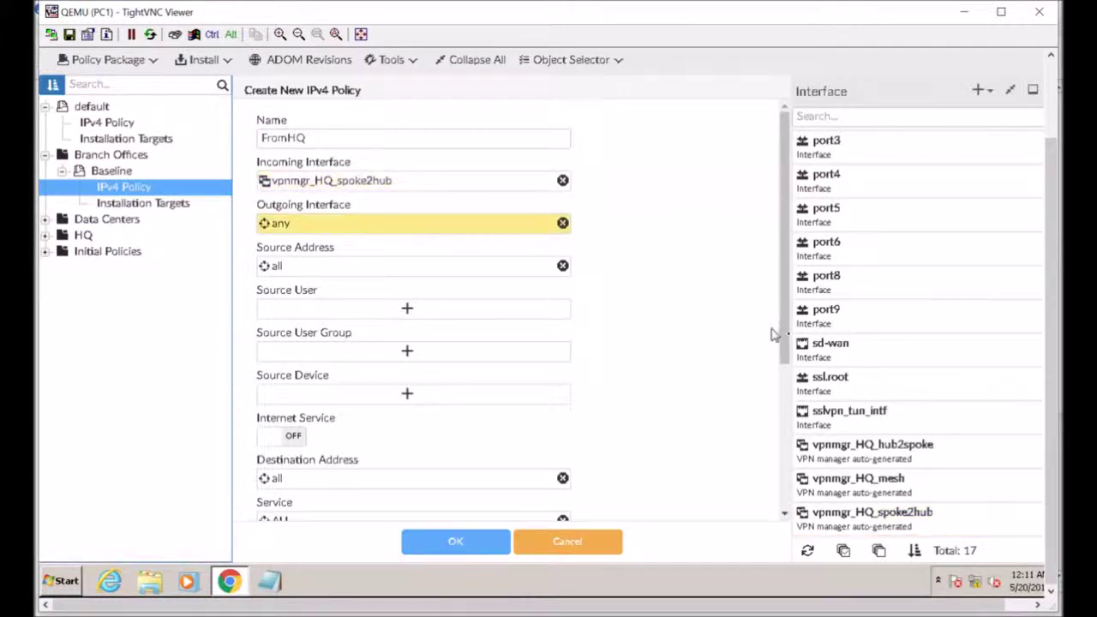
{"action": "left_click", "coordinate": [858, 167]}
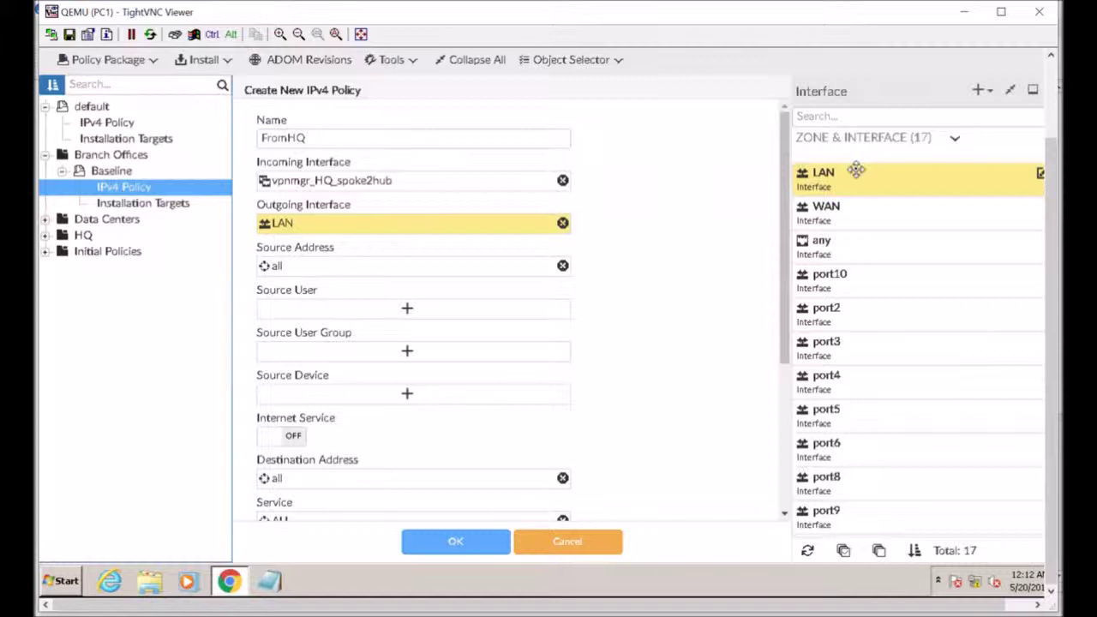
Step: Check the network topology, and set the FromHQ policy's source address to SumSubnet and destination address to SpokeSubnet
{"action": "left_click", "coordinate": [504, 270]}
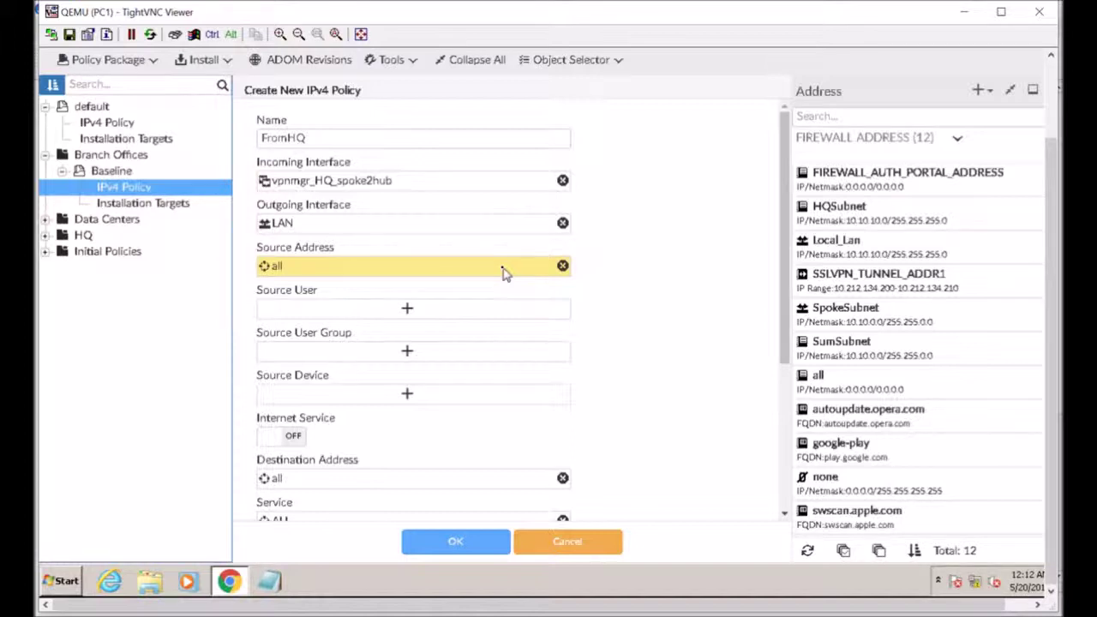
{"action": "left_click_drag", "start_coordinate": [484, 15], "coordinate": [504, 521]}
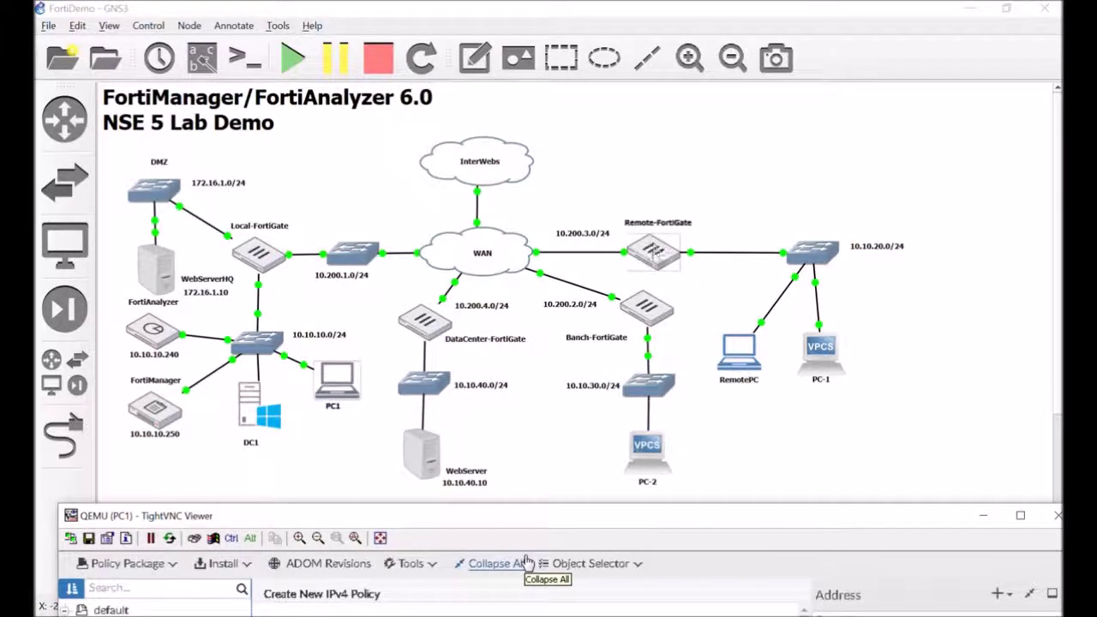
{"action": "left_click_drag", "start_coordinate": [574, 519], "coordinate": [545, 59]}
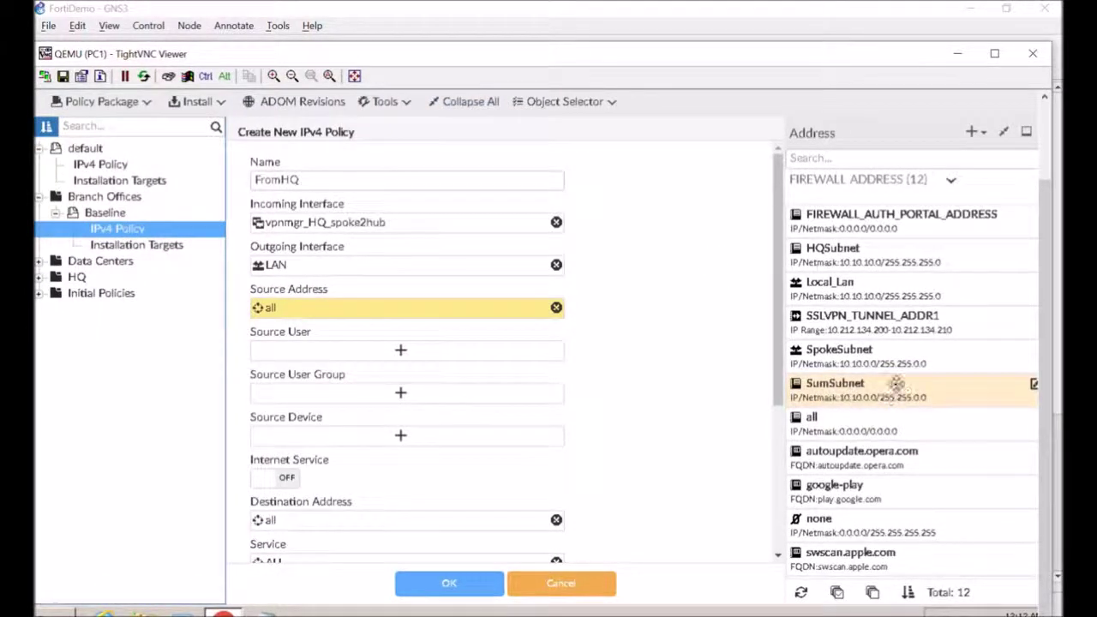
{"action": "left_click", "coordinate": [936, 396]}
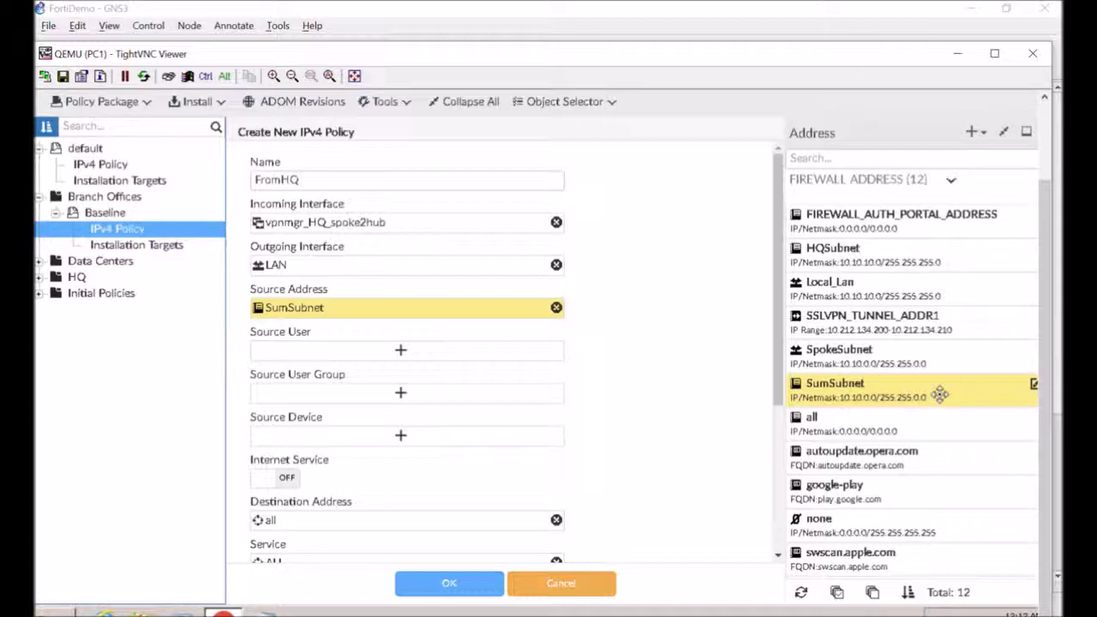
{"action": "left_click", "coordinate": [408, 527]}
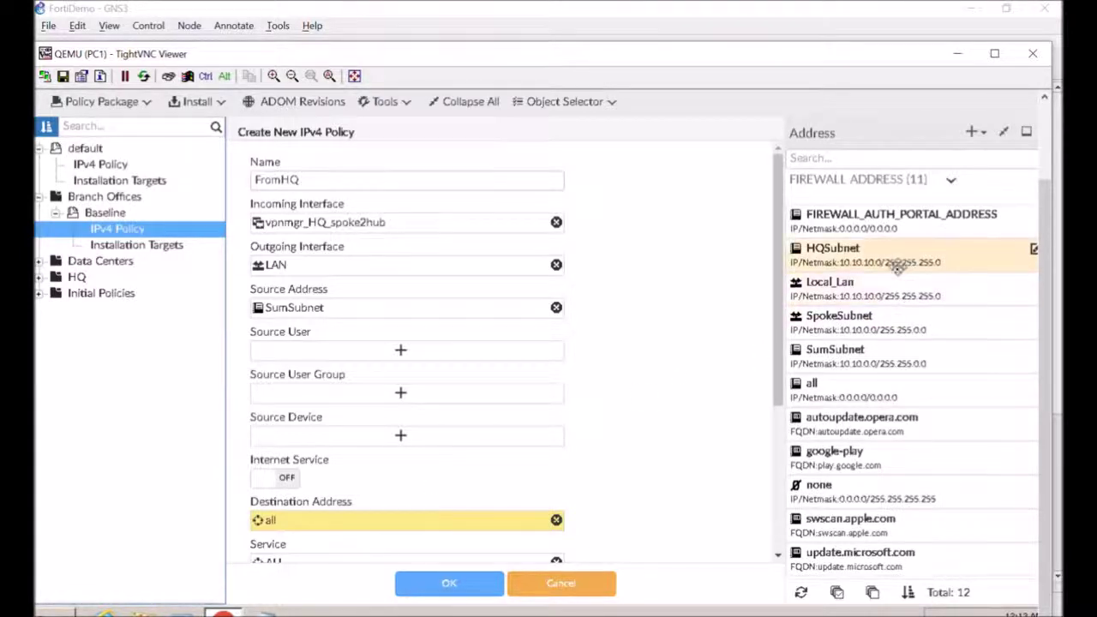
{"action": "left_click", "coordinate": [897, 313]}
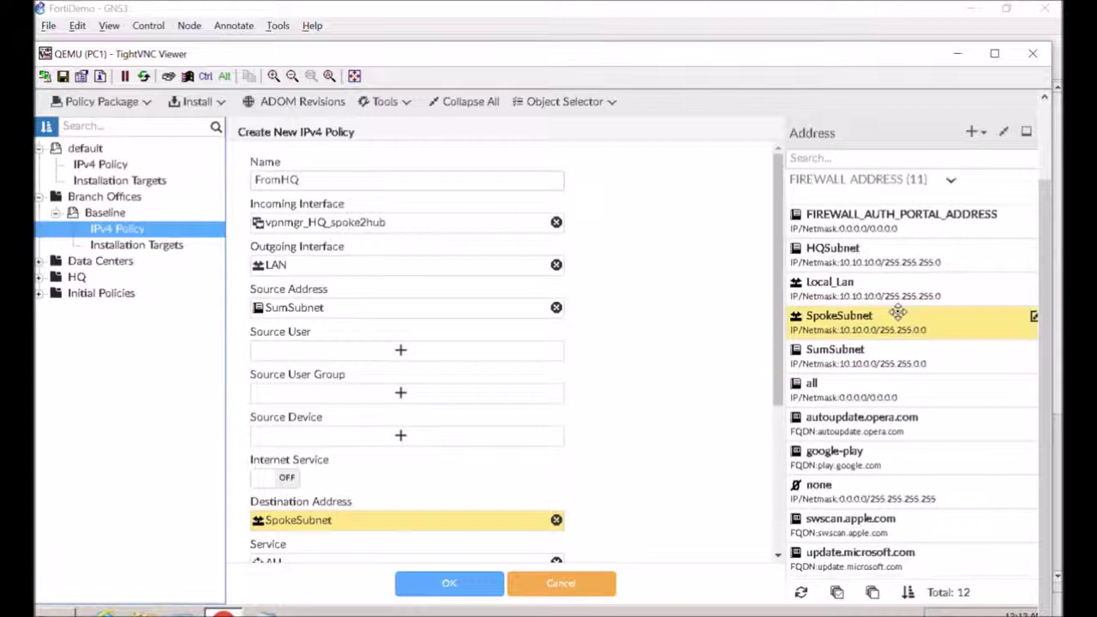
Step: Set the FromHQ policy's action to Accept and save the policy
{"action": "scroll", "coordinate": [561, 459], "scroll_direction": "down", "scroll_amount": 2}
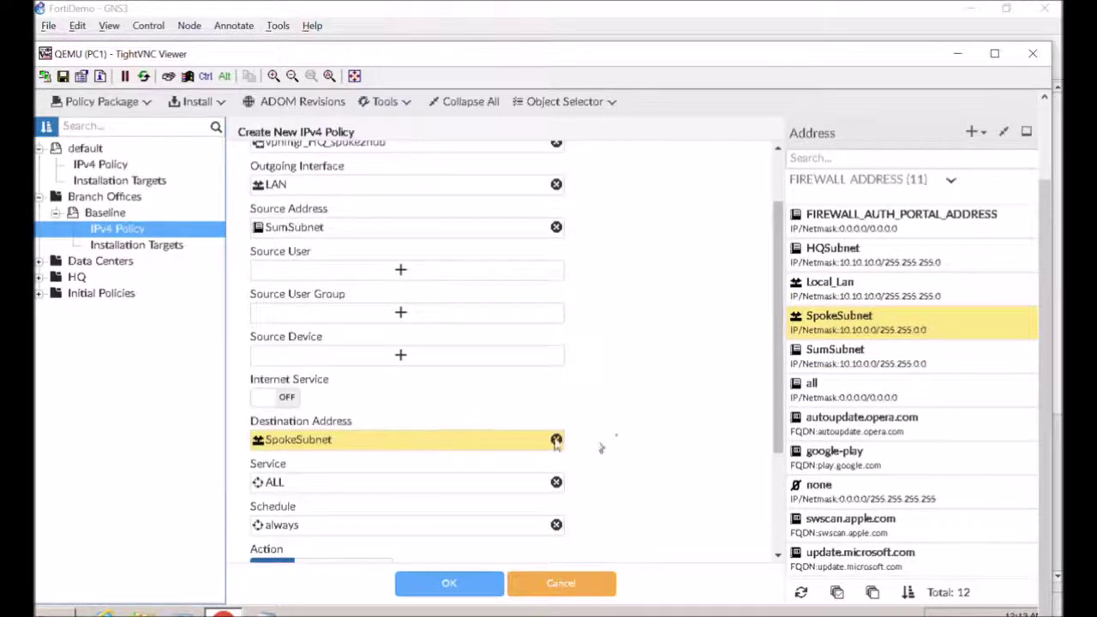
{"action": "scroll", "coordinate": [643, 441], "scroll_direction": "down", "scroll_amount": 4}
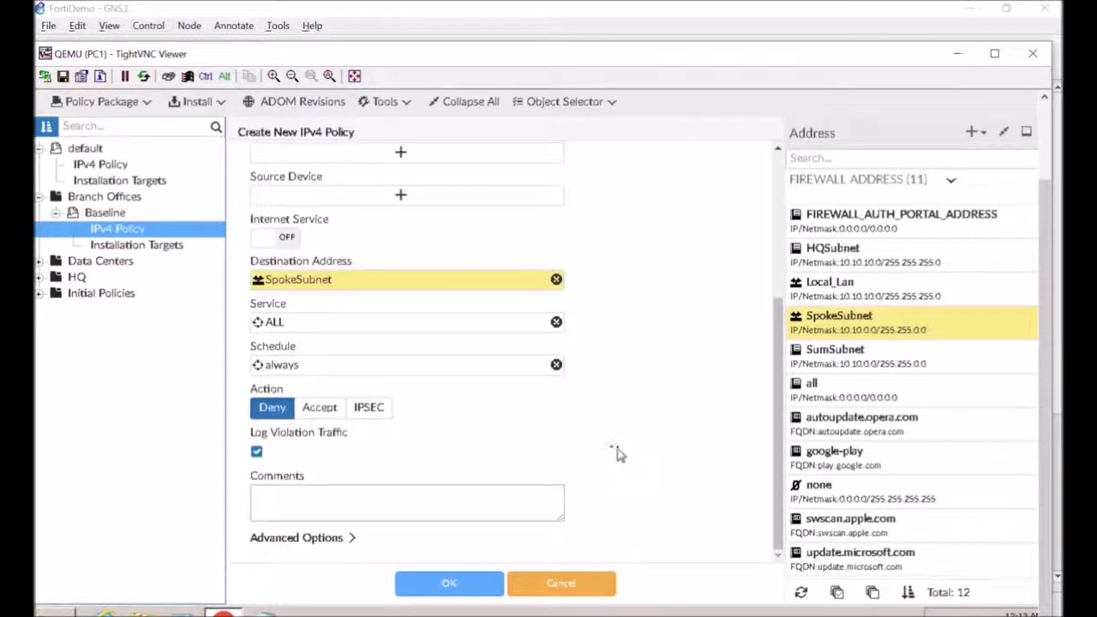
{"action": "left_click", "coordinate": [331, 410]}
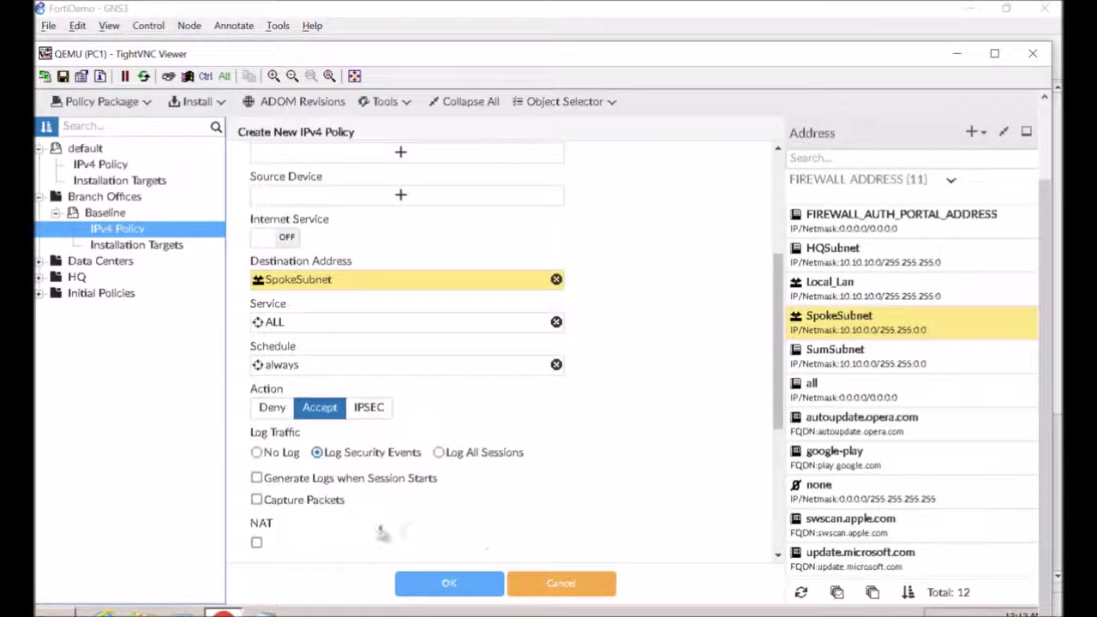
{"action": "scroll", "coordinate": [382, 531], "scroll_direction": "down", "scroll_amount": 6}
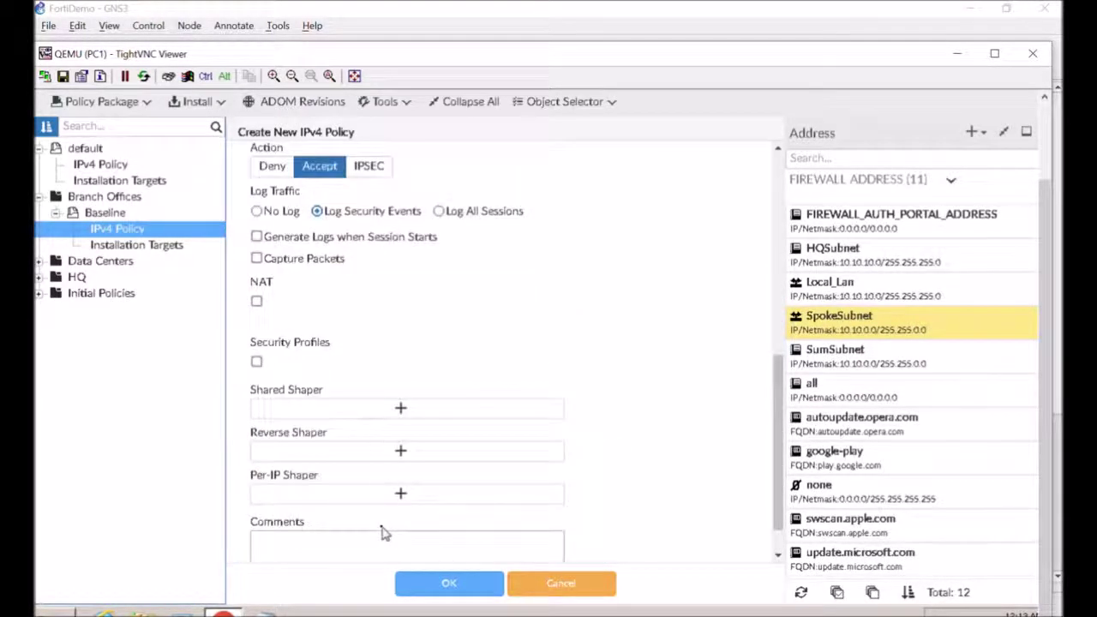
{"action": "left_click", "coordinate": [449, 582]}
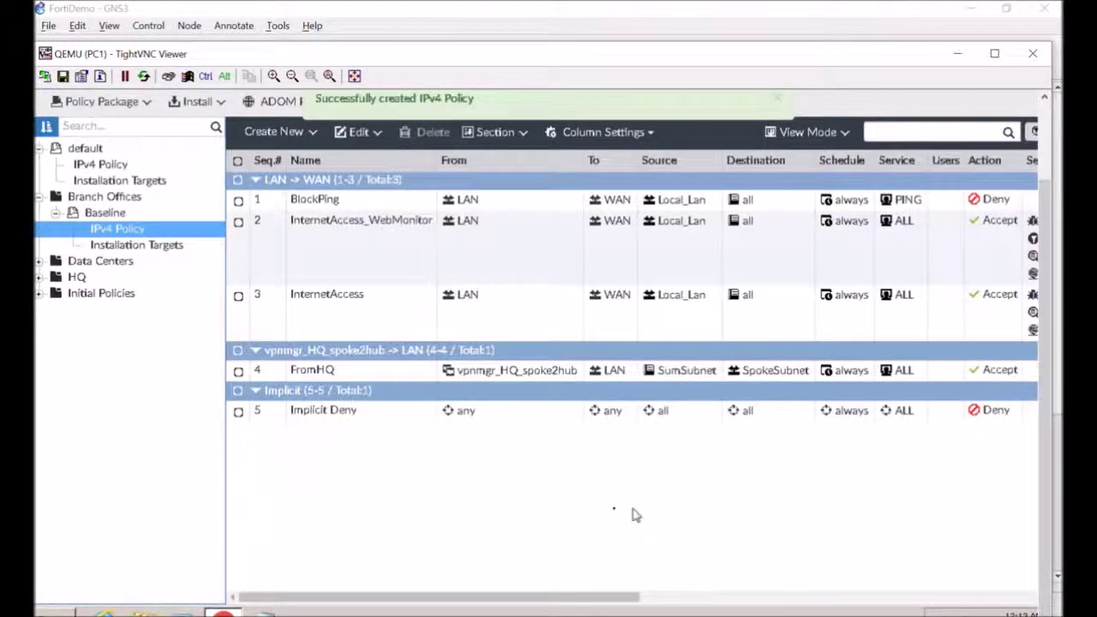
Step: Start another IPv4 policy in the Baseline package and name it ToHQ
{"action": "left_click", "coordinate": [285, 133]}
{"action": "left_click", "coordinate": [563, 161]}
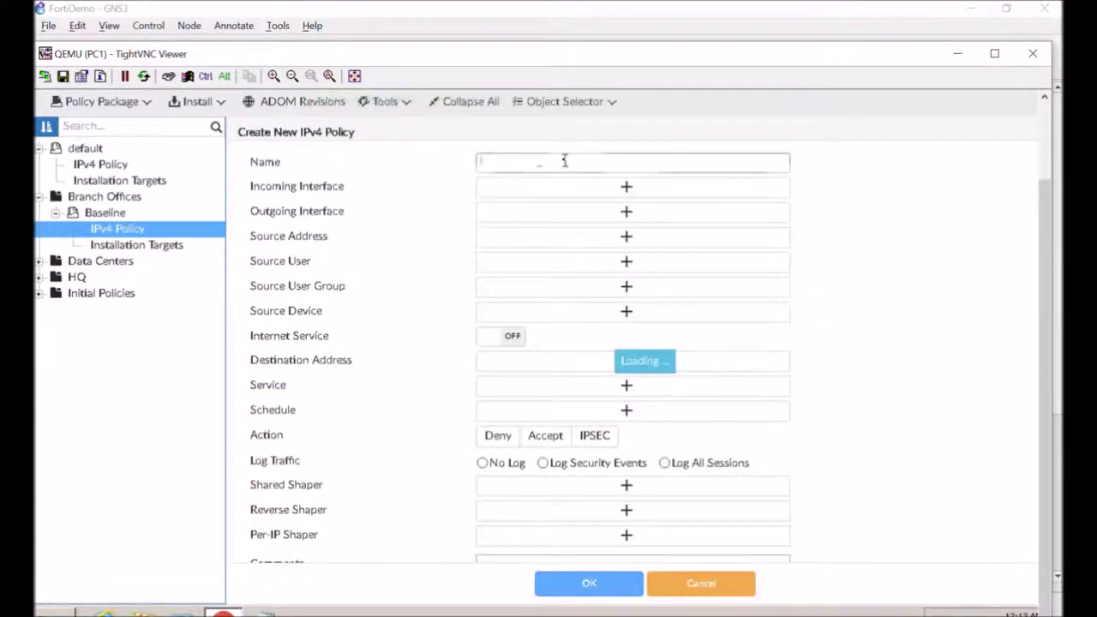
{"action": "type", "text": "ToHQ"}
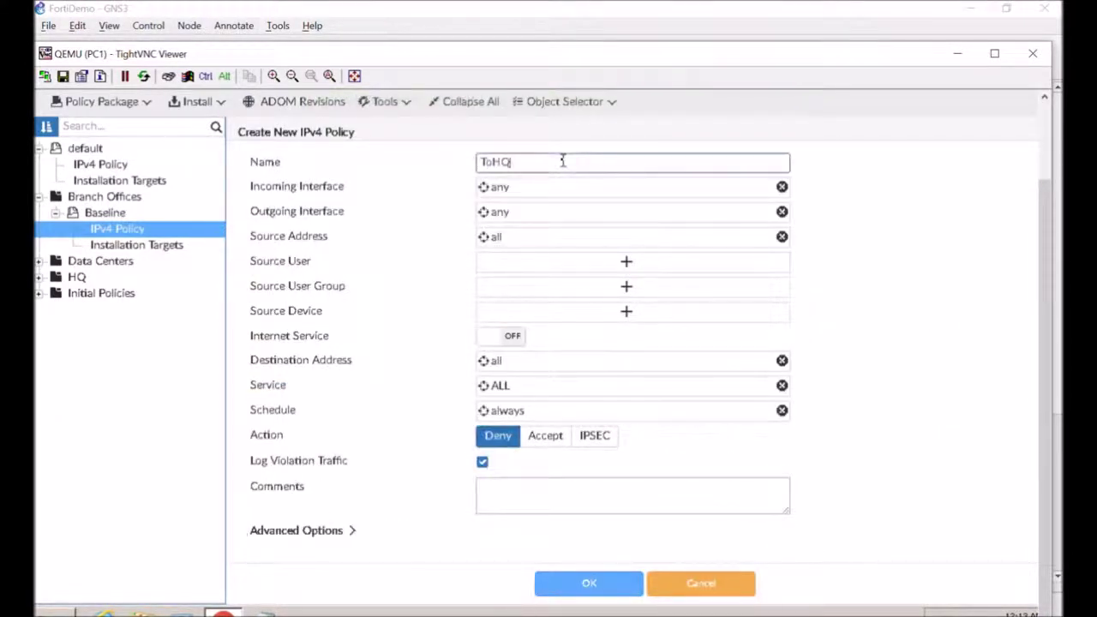
Step: Set the ToHQ policy's incoming interface to LAN and its outgoing interface to vpnmgr_HQ_spoke2hub
{"action": "left_click", "coordinate": [541, 188]}
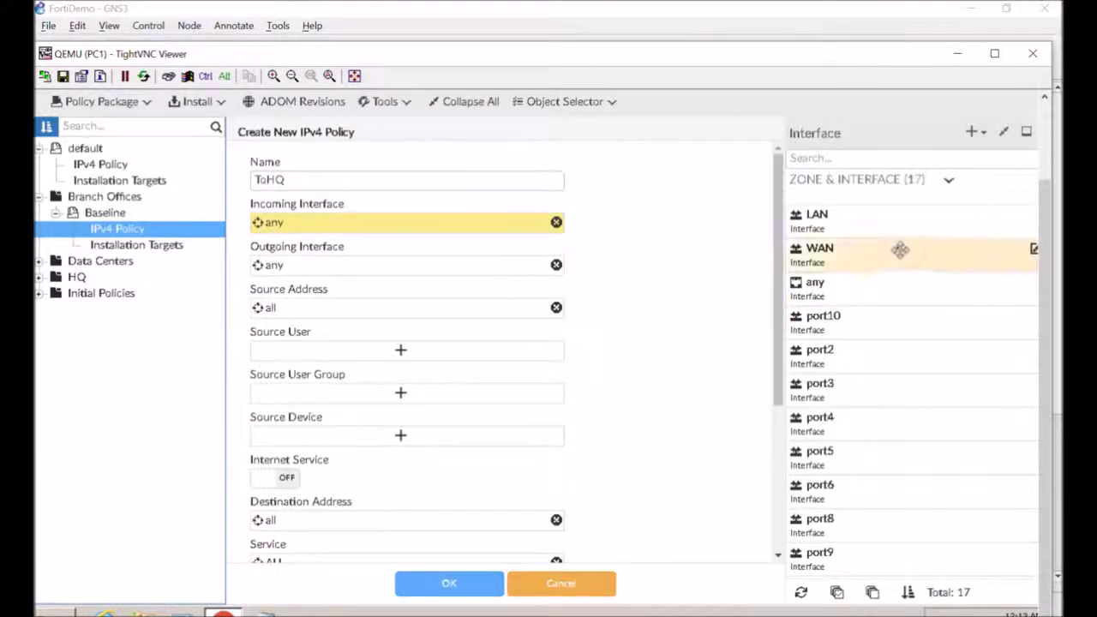
{"action": "left_click", "coordinate": [870, 217]}
{"action": "left_click", "coordinate": [422, 265]}
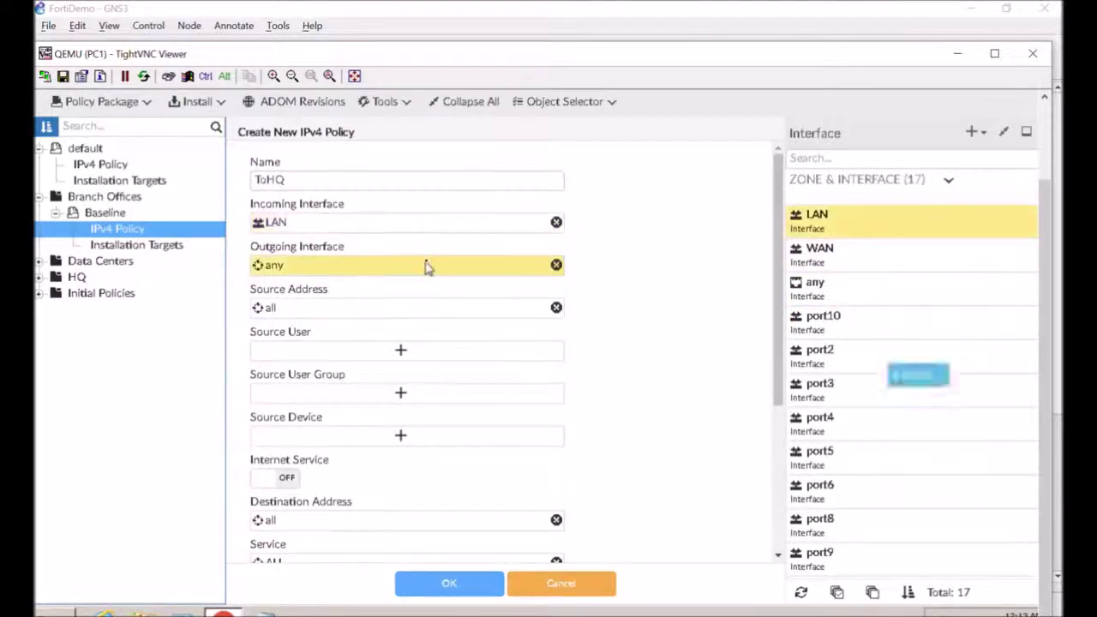
{"action": "scroll", "coordinate": [937, 380], "scroll_direction": "down", "scroll_amount": 5}
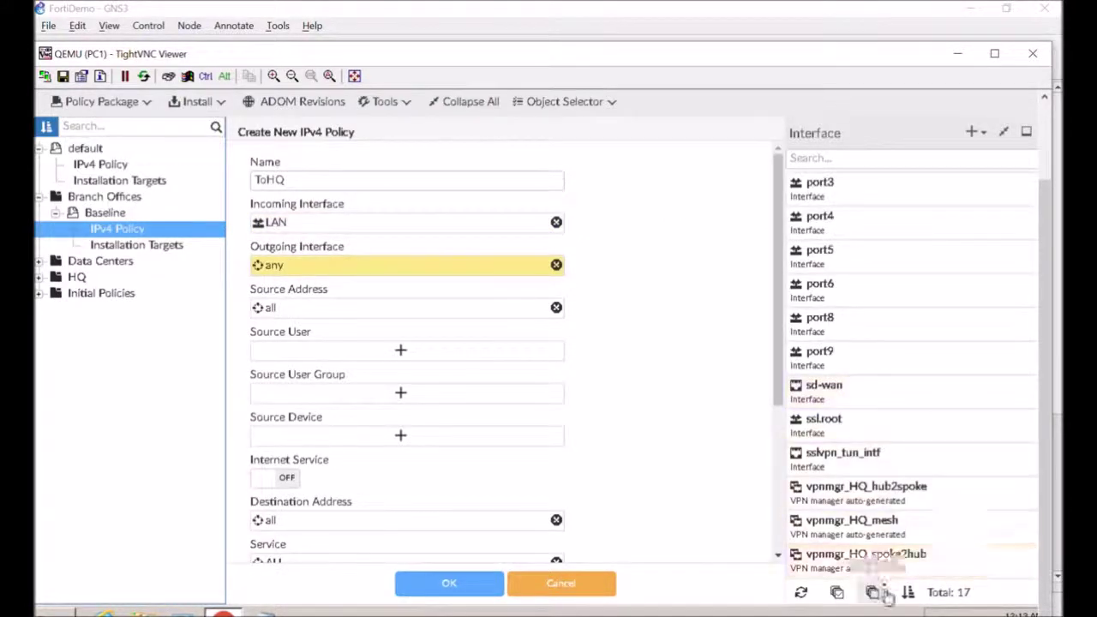
{"action": "left_click", "coordinate": [951, 558]}
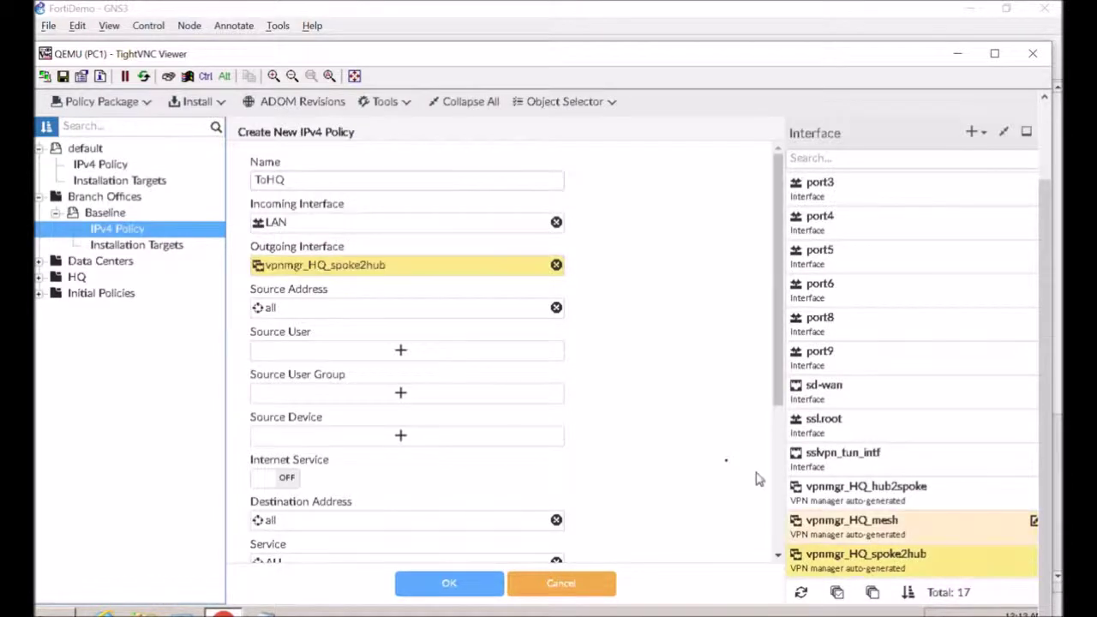
Step: Set the ToHQ policy's source address to SpokeSubnet and its destination address to SumSubnet
{"action": "left_click", "coordinate": [382, 314]}
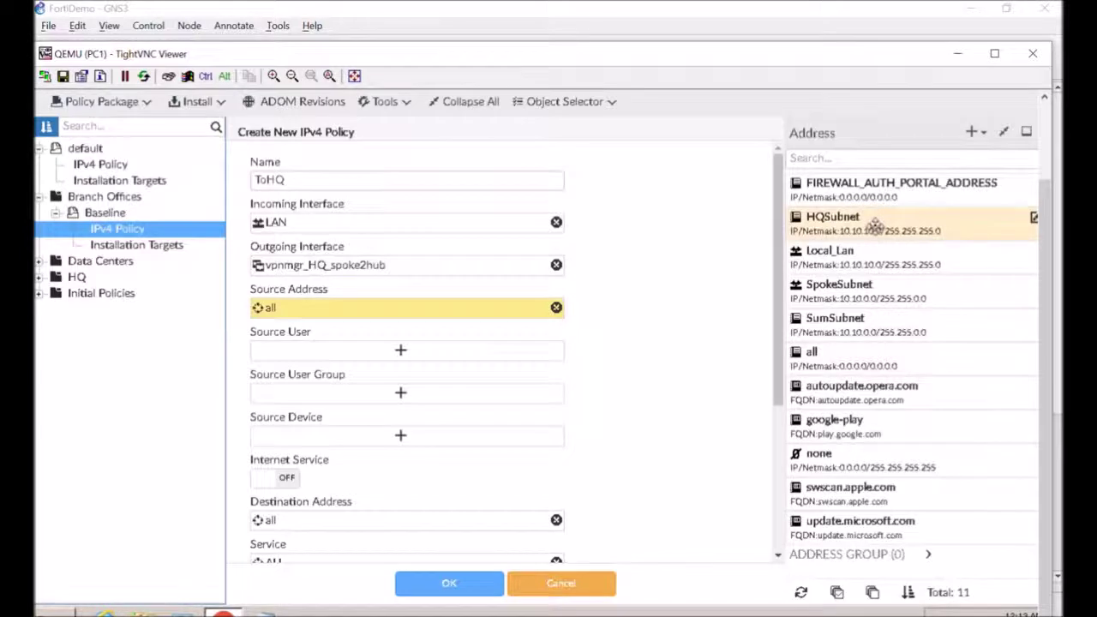
{"action": "left_click", "coordinate": [897, 291]}
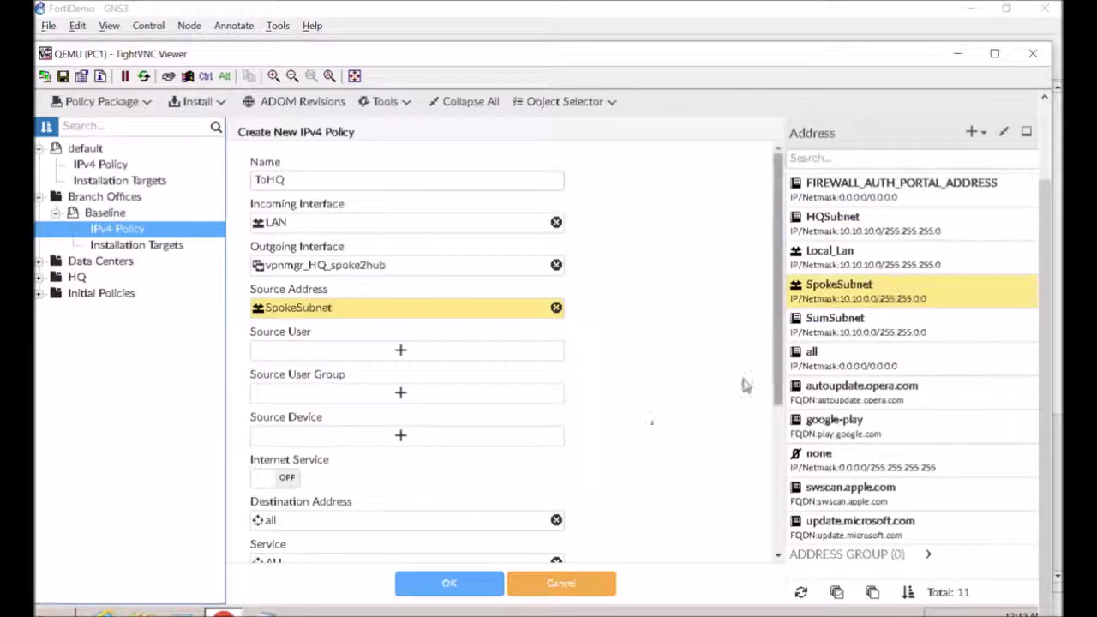
{"action": "left_click", "coordinate": [396, 521]}
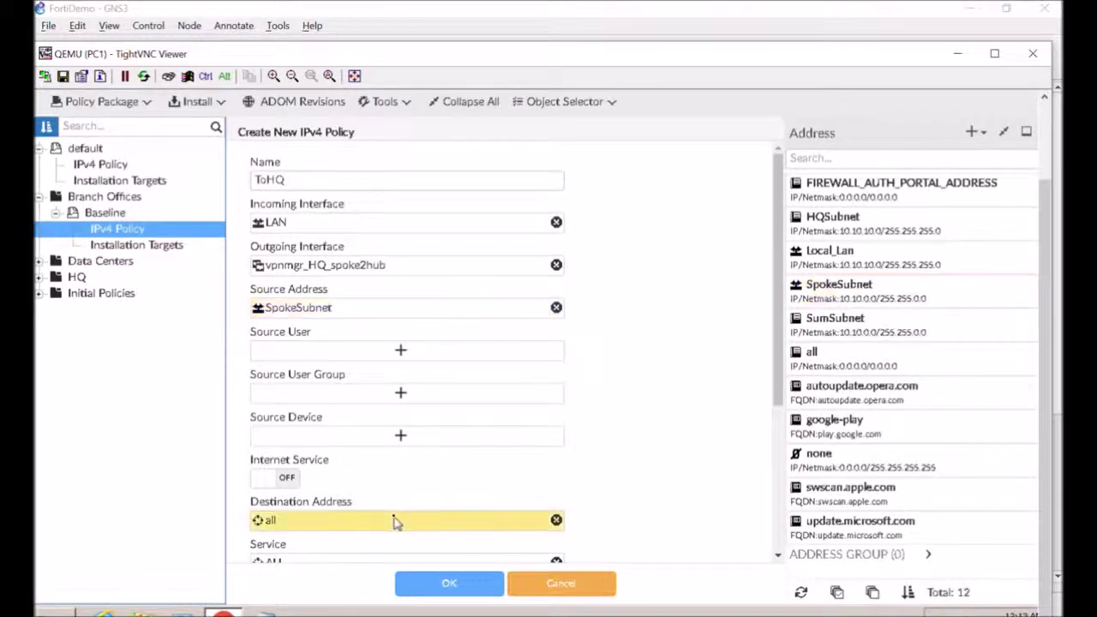
{"action": "left_click", "coordinate": [848, 326]}
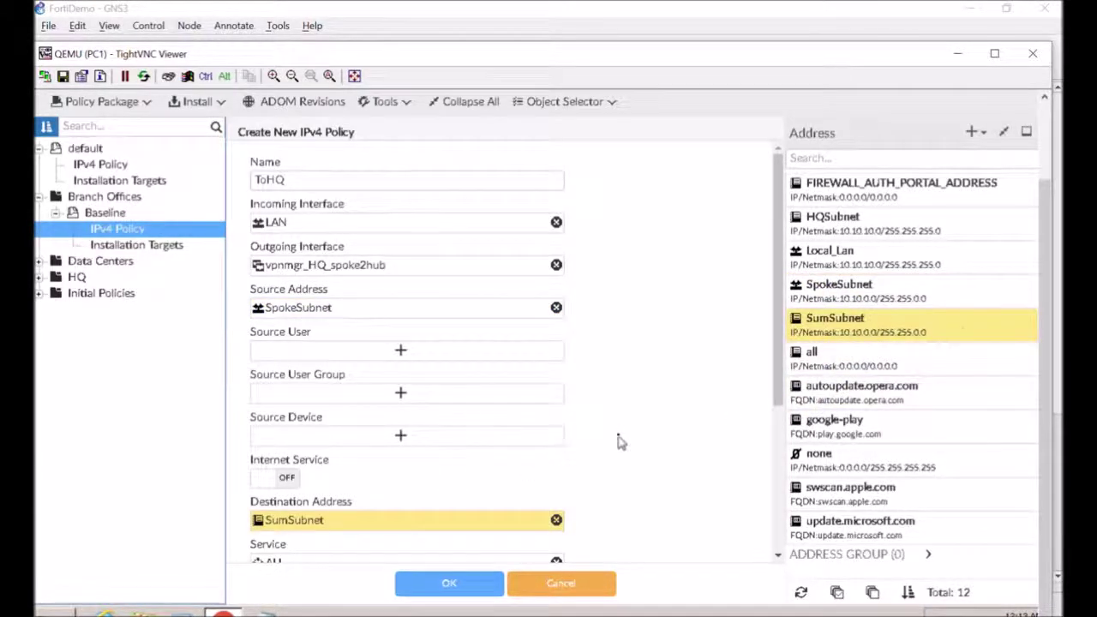
Step: Set the ToHQ policy's action to Accept and save the policy
{"action": "scroll", "coordinate": [620, 441], "scroll_direction": "down", "scroll_amount": 3}
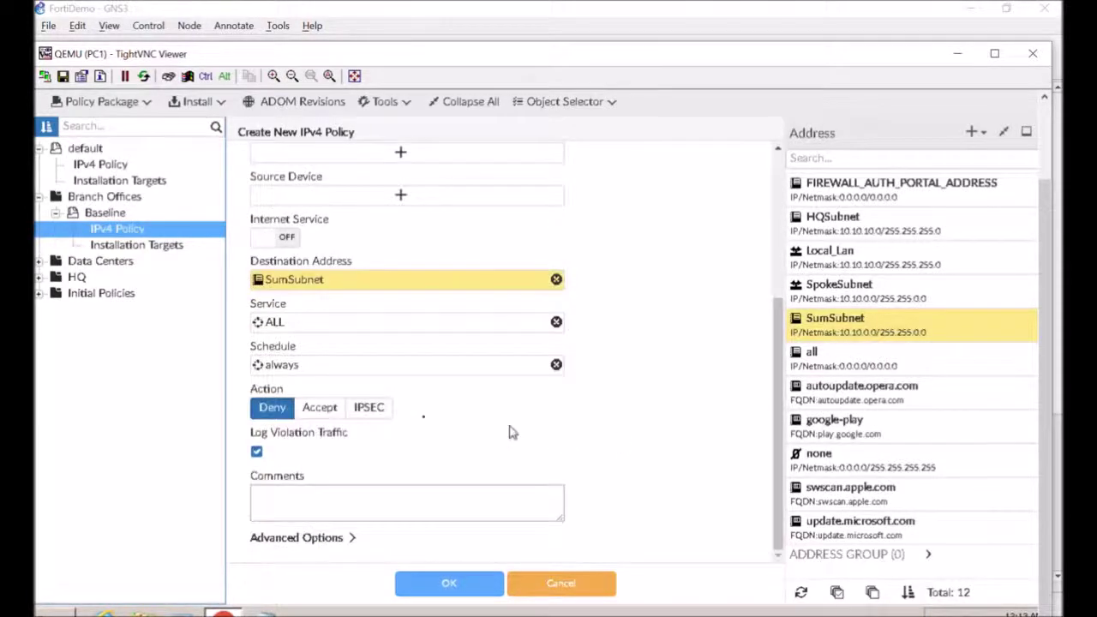
{"action": "left_click", "coordinate": [320, 408]}
{"action": "scroll", "coordinate": [504, 437], "scroll_direction": "down", "scroll_amount": 2}
{"action": "left_click", "coordinate": [453, 581]}
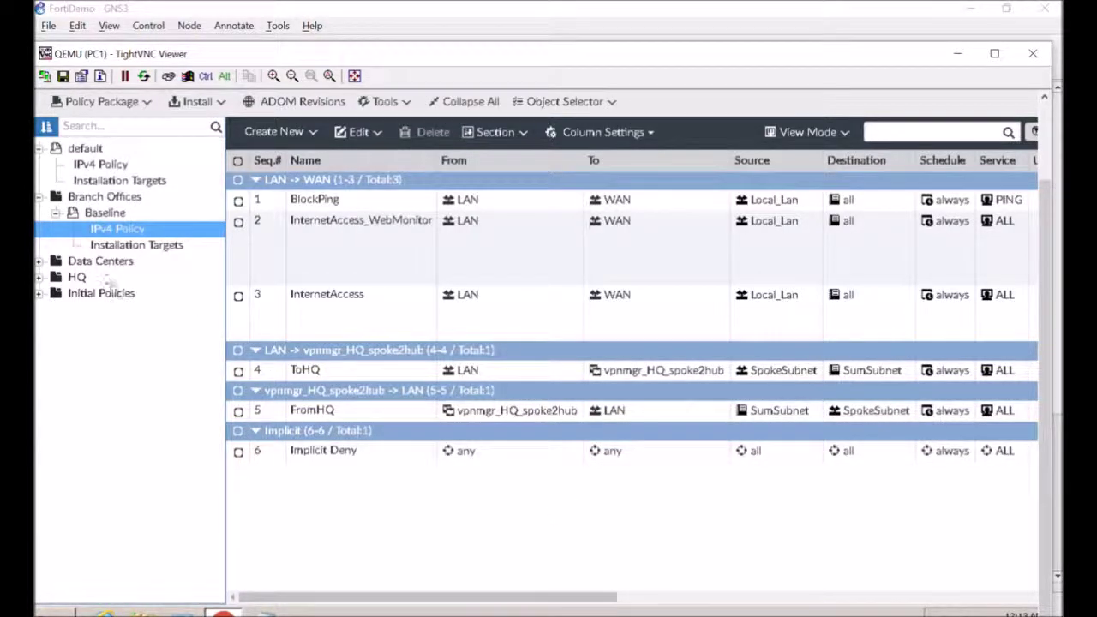
Step: Start a new IPv4 policy in the HQ folder's Baseline package and name it ToSpokes
{"action": "left_click", "coordinate": [76, 279]}
{"action": "left_click", "coordinate": [94, 293]}
{"action": "left_click", "coordinate": [114, 310]}
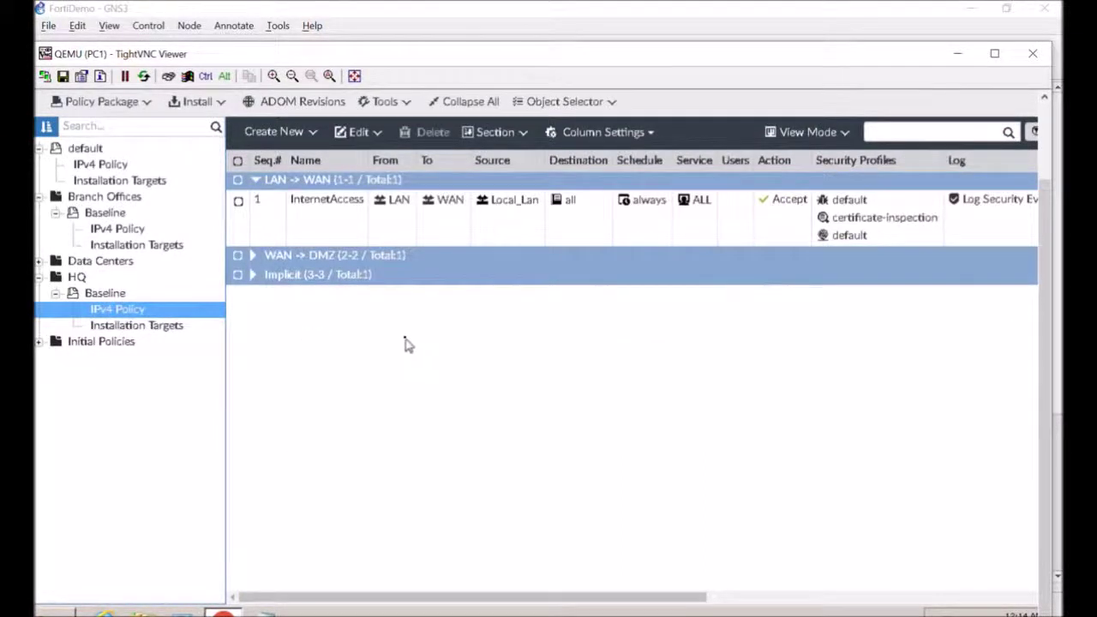
{"action": "left_click", "coordinate": [274, 131]}
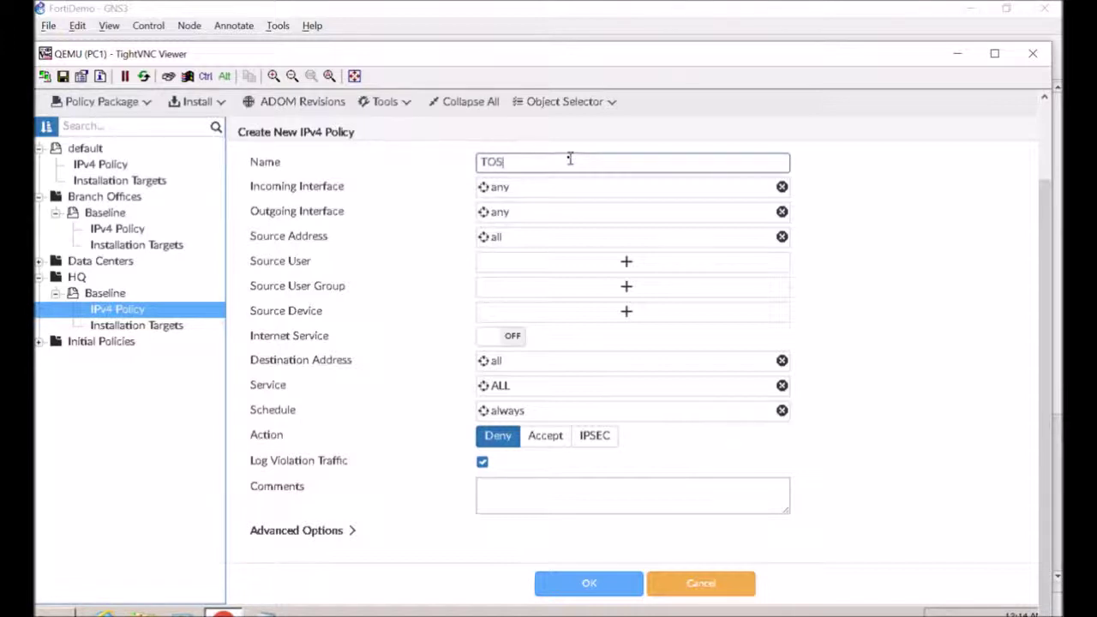
{"action": "type", "text": "okes"}
Step: Set the ToSpokes policy's incoming interface to LAN and its outgoing interface to vpnmgr_HQ_hub2spoke
{"action": "left_click", "coordinate": [579, 189]}
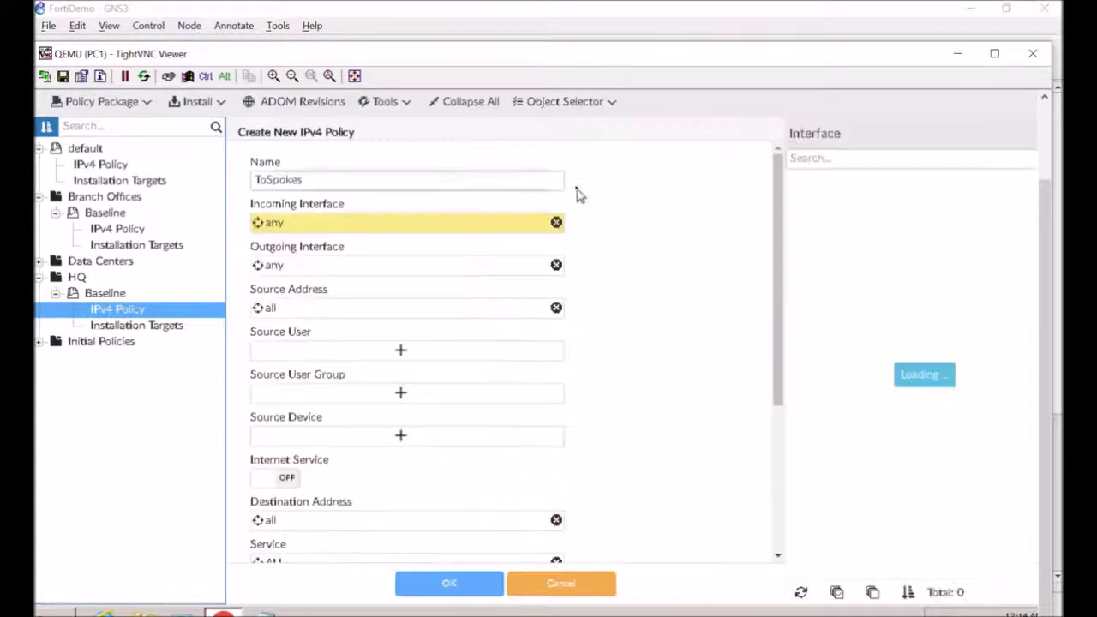
{"action": "left_click", "coordinate": [793, 254]}
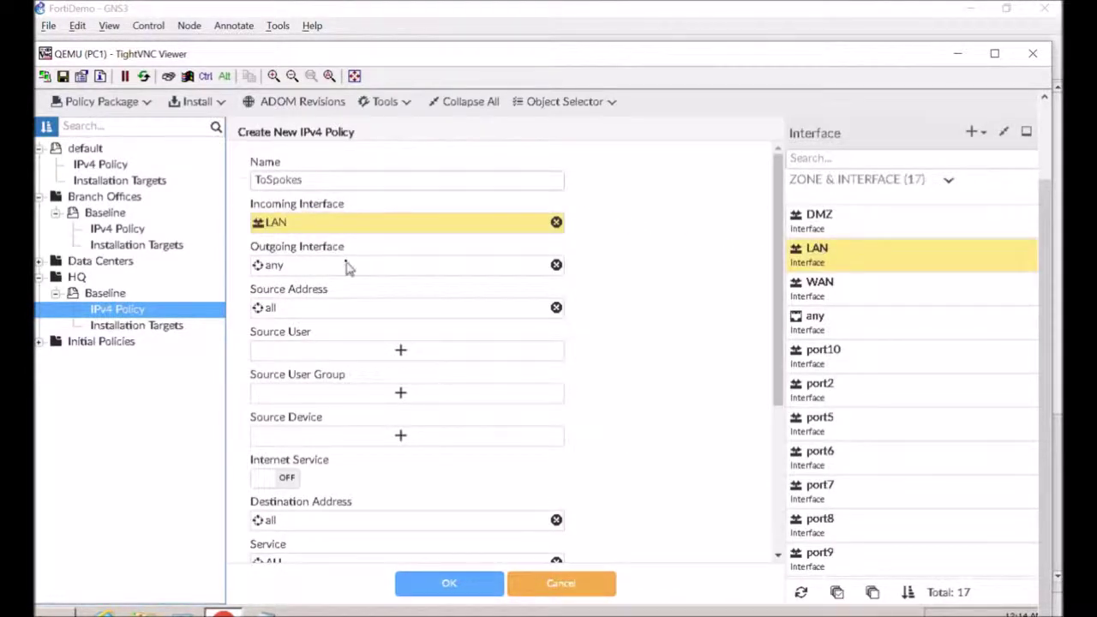
{"action": "left_click", "coordinate": [347, 265]}
{"action": "scroll", "coordinate": [857, 337], "scroll_direction": "down", "scroll_amount": 3}
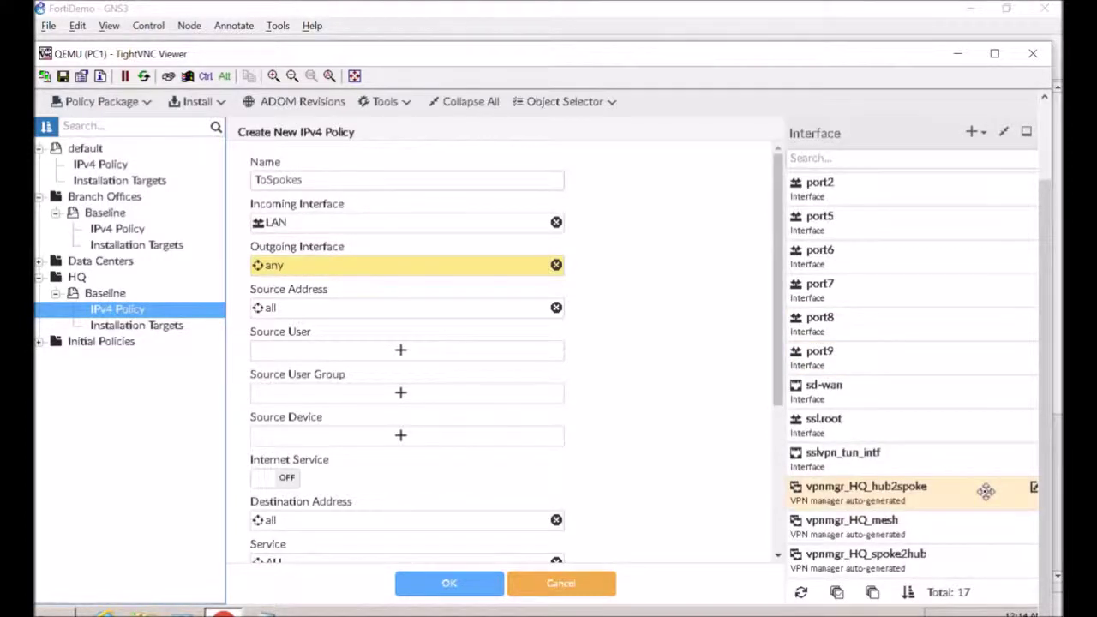
{"action": "left_click", "coordinate": [915, 487]}
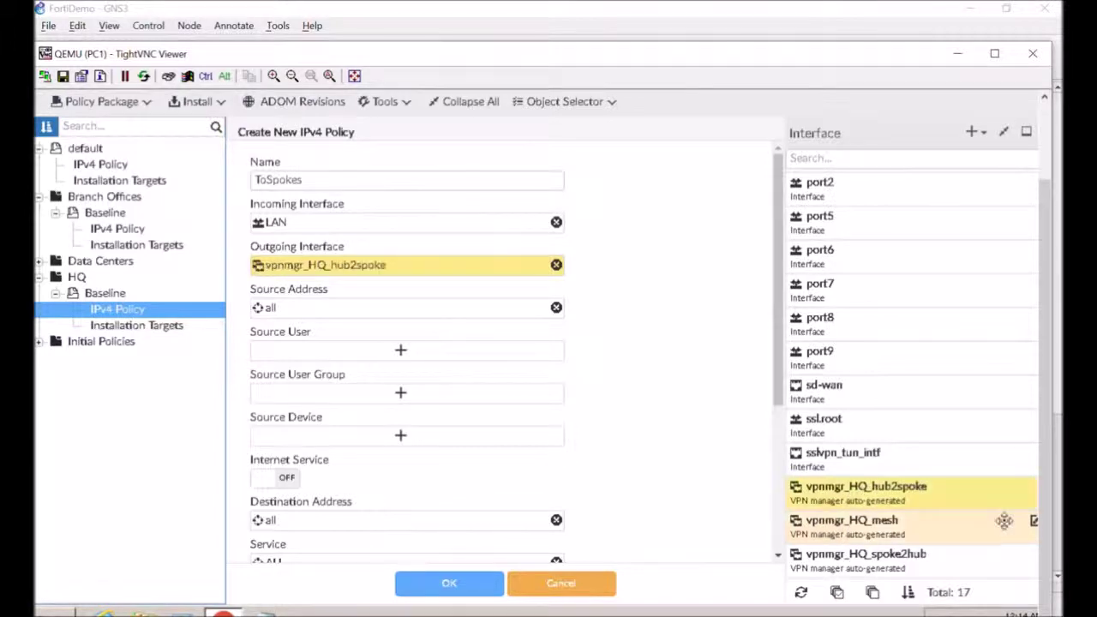
Step: Set the ToSpokes policy's source address to HQSubnet and its destination address to SumSubnet
{"action": "left_click", "coordinate": [404, 313]}
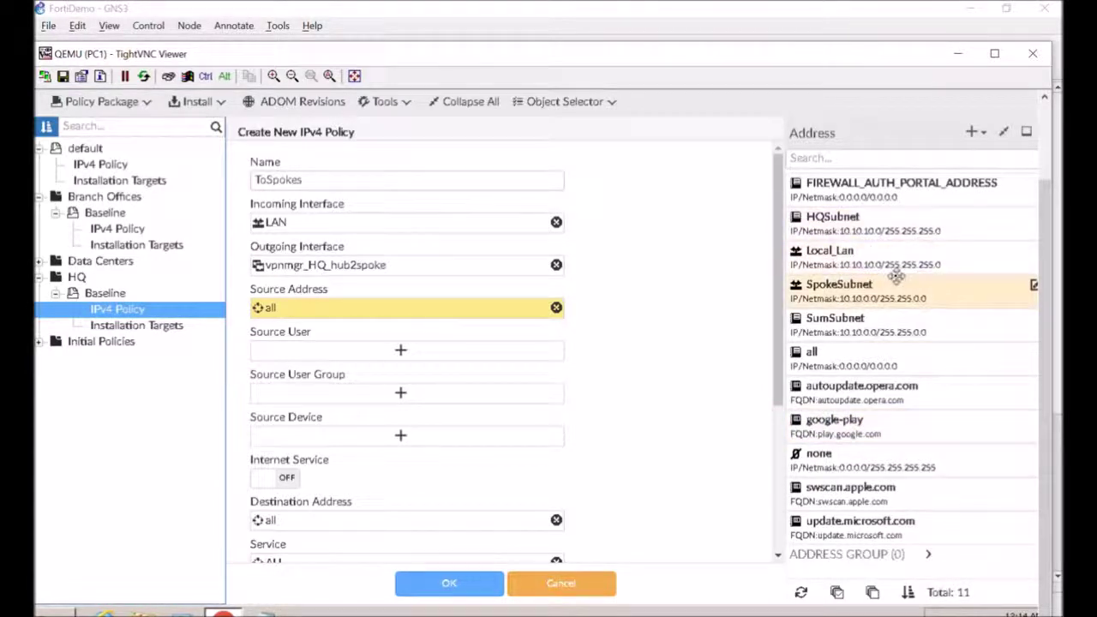
{"action": "scroll", "coordinate": [906, 262], "scroll_direction": "up", "scroll_amount": 1}
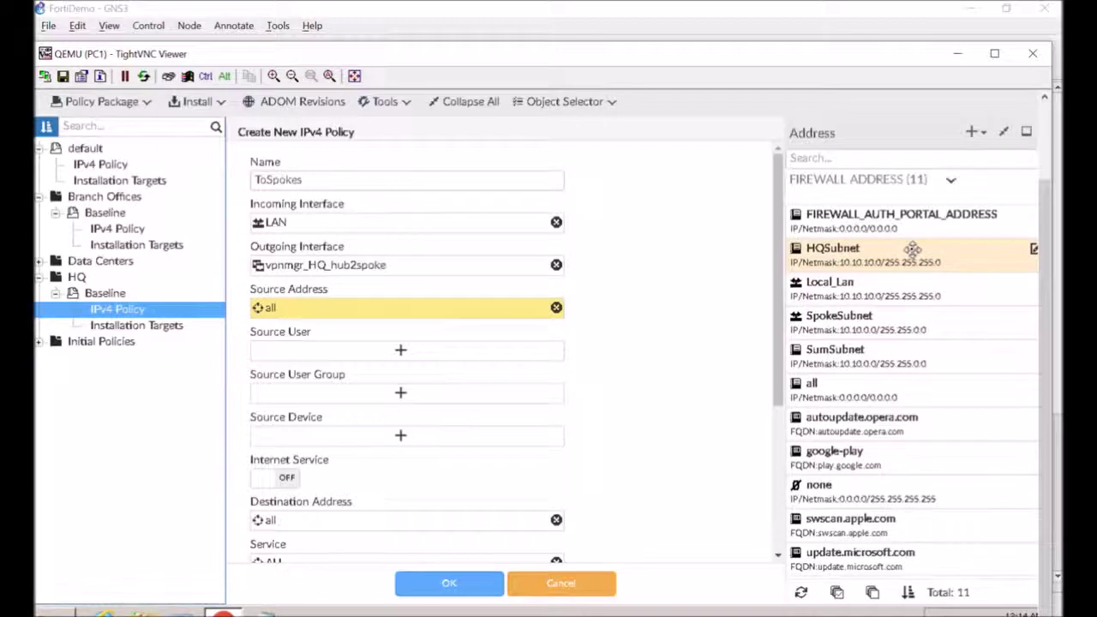
{"action": "left_click", "coordinate": [912, 250]}
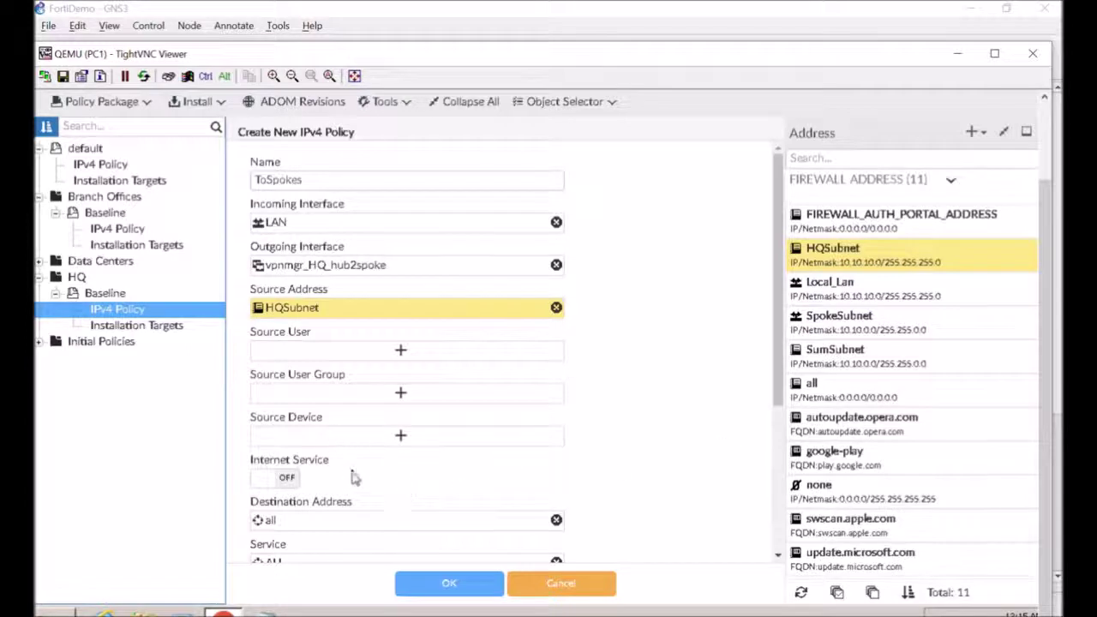
{"action": "left_click", "coordinate": [377, 521]}
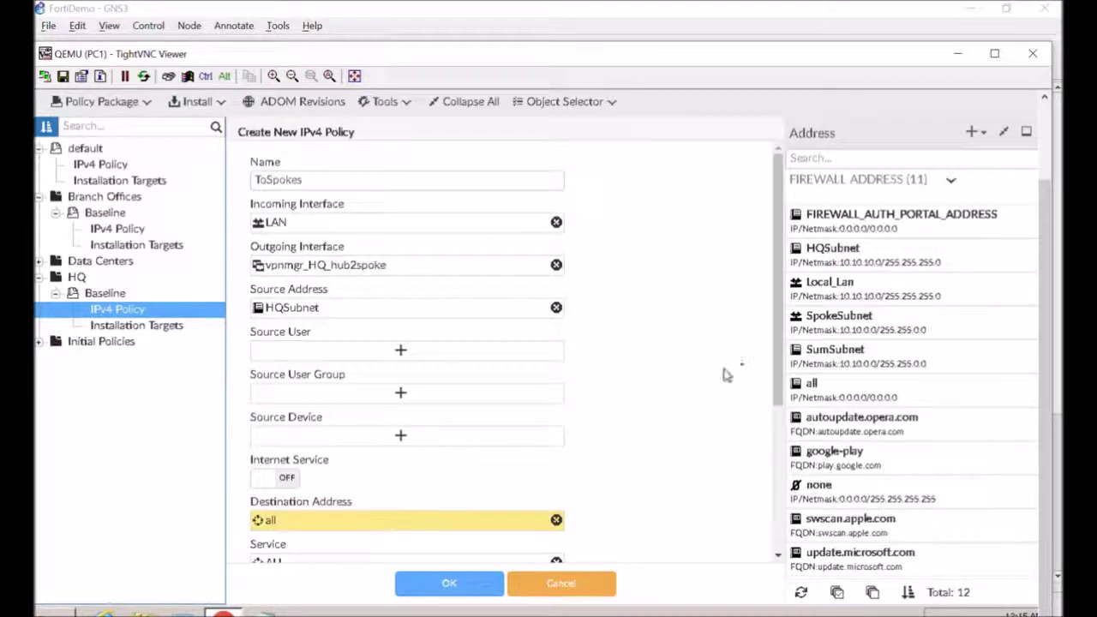
{"action": "left_click", "coordinate": [870, 362]}
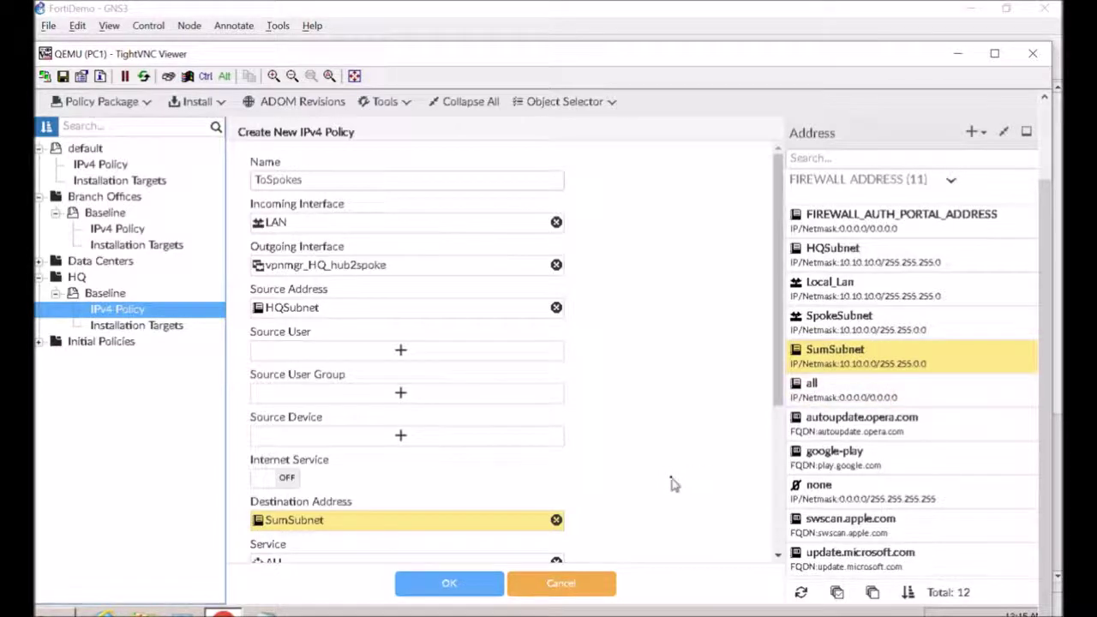
Step: Set the ToSpokes policy's action to Accept and save the policy
{"action": "scroll", "coordinate": [673, 484], "scroll_direction": "down", "scroll_amount": 4}
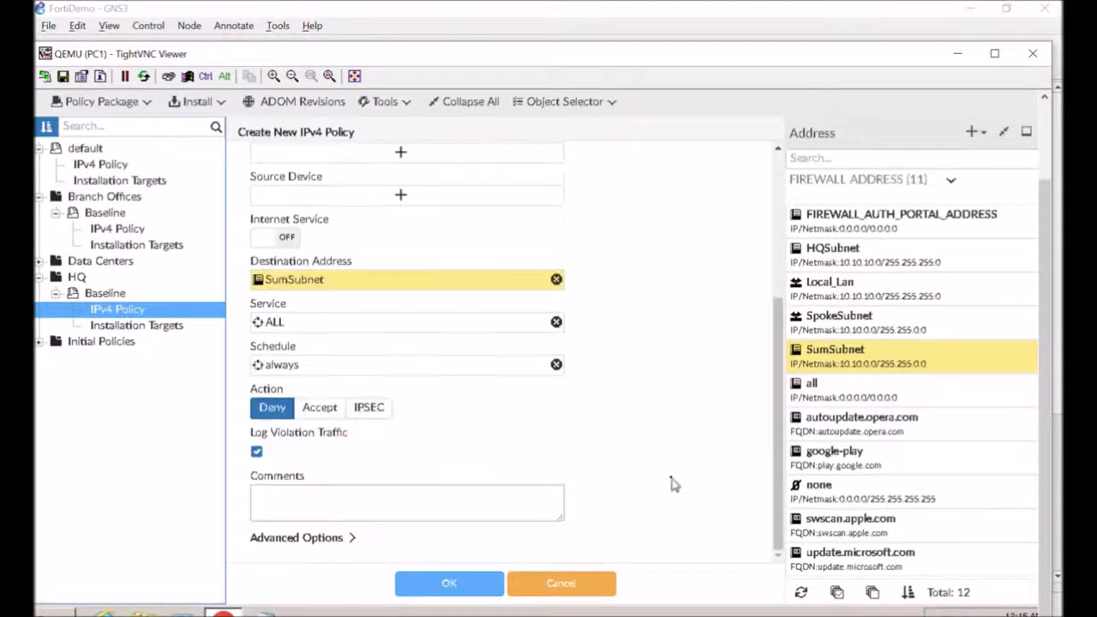
{"action": "left_click", "coordinate": [321, 409]}
{"action": "left_click", "coordinate": [450, 586]}
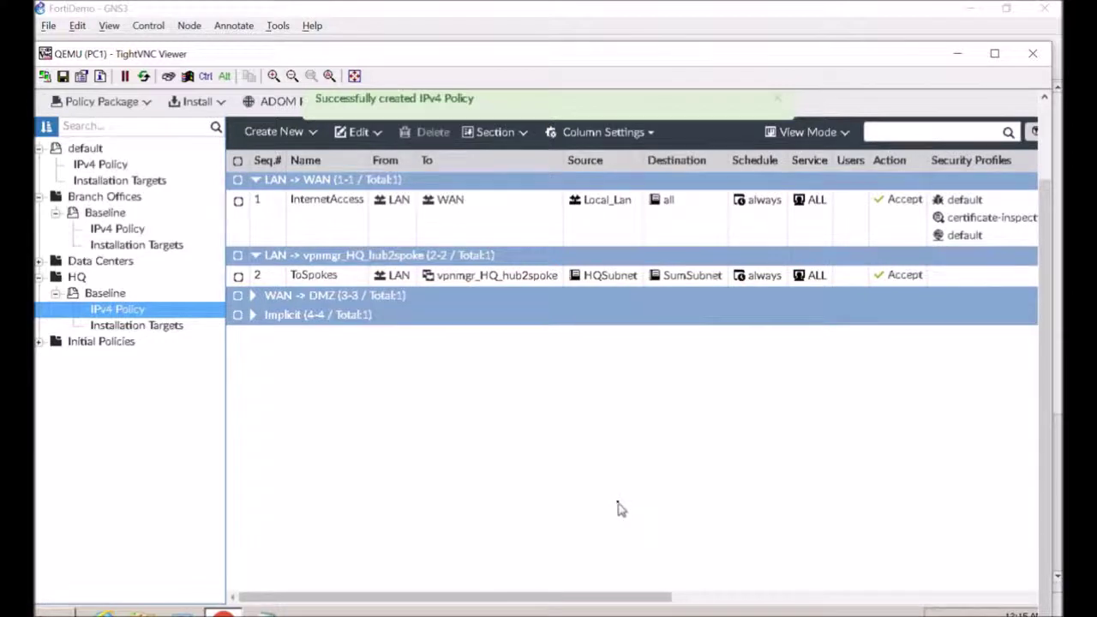
Step: Start another IPv4 policy in the HQ Baseline package, named FromSpoke, with vpnmgr_HQ_hub2spoke as its incoming interface
{"action": "left_click", "coordinate": [291, 139]}
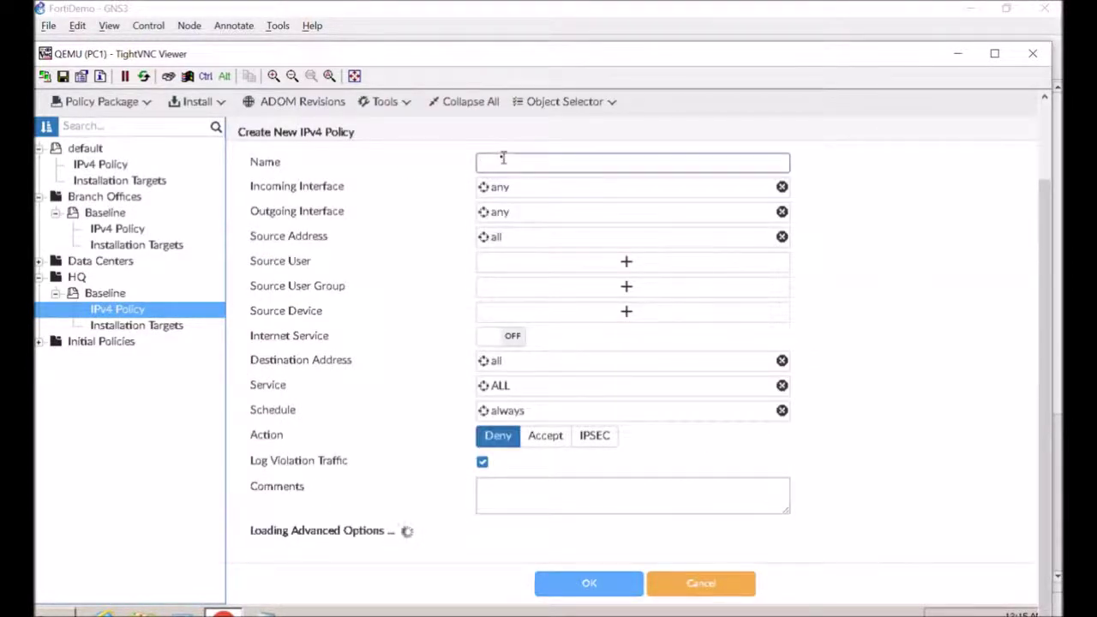
{"action": "type", "text": "From"}
{"action": "type", "text": "Spoke"}
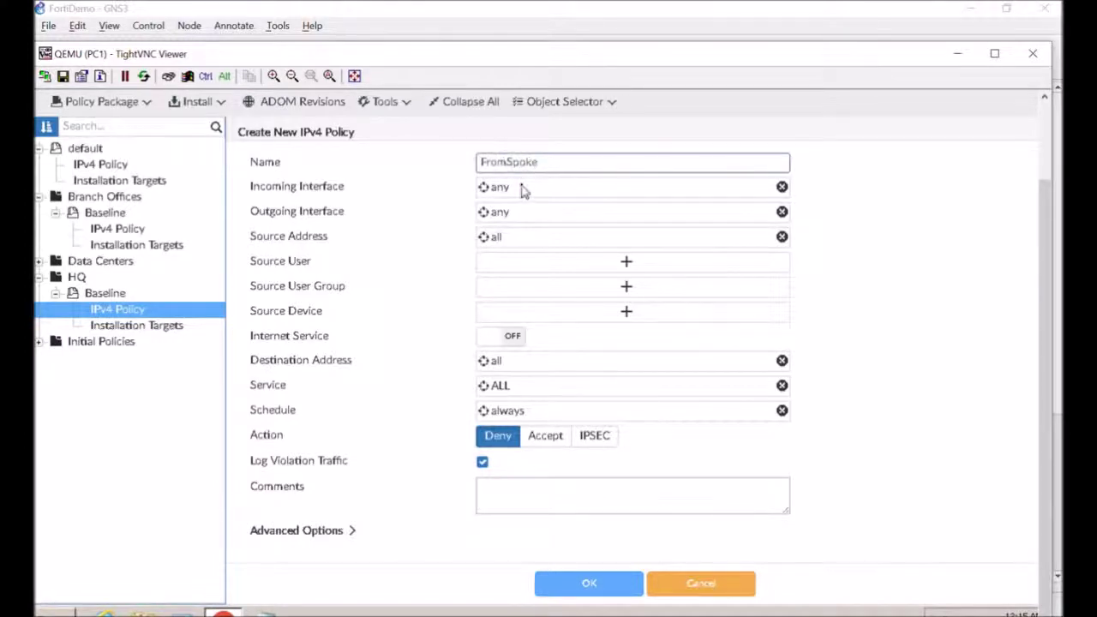
{"action": "left_click", "coordinate": [523, 186]}
{"action": "scroll", "coordinate": [934, 411], "scroll_direction": "down", "scroll_amount": 3}
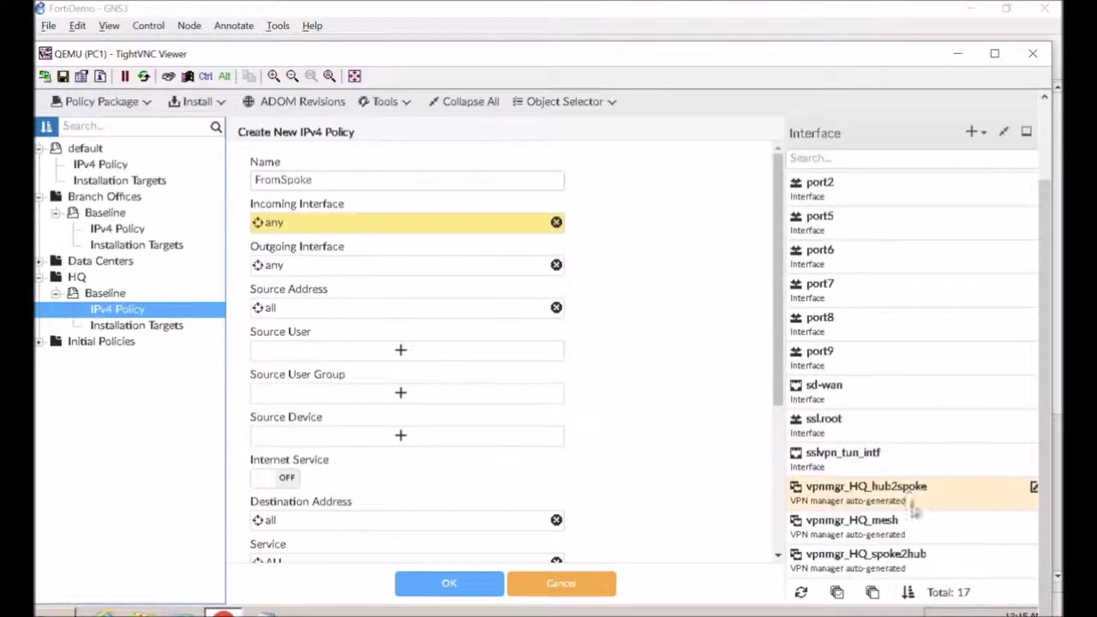
{"action": "left_click", "coordinate": [918, 488]}
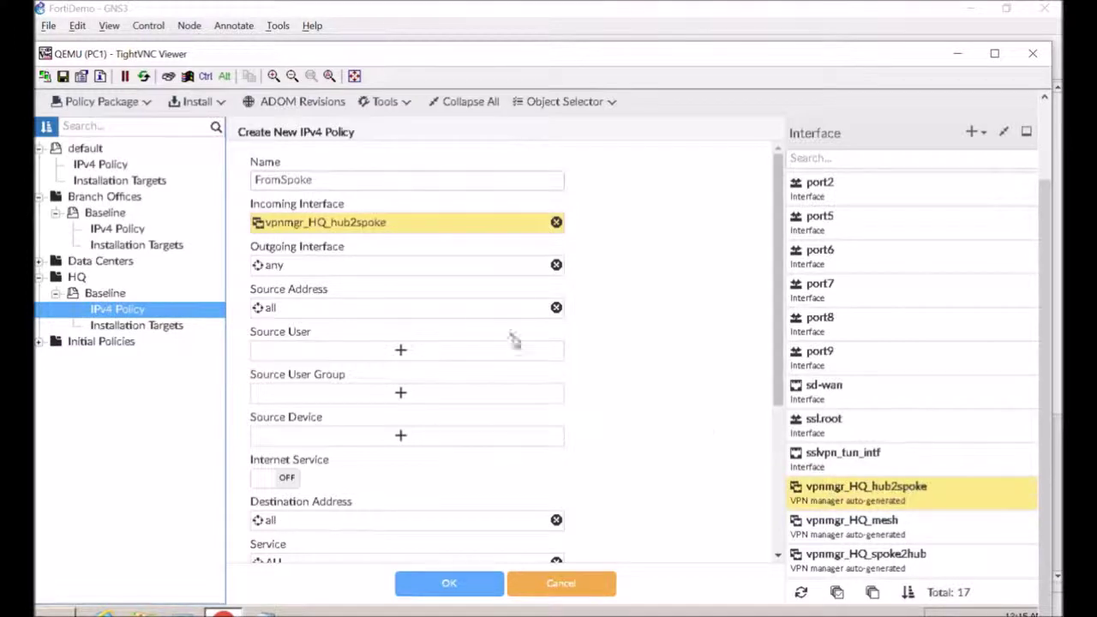
Step: Set the FromSpoke policy's source address to SumSubnet and its destination address to HQSubnet
{"action": "left_click", "coordinate": [435, 314]}
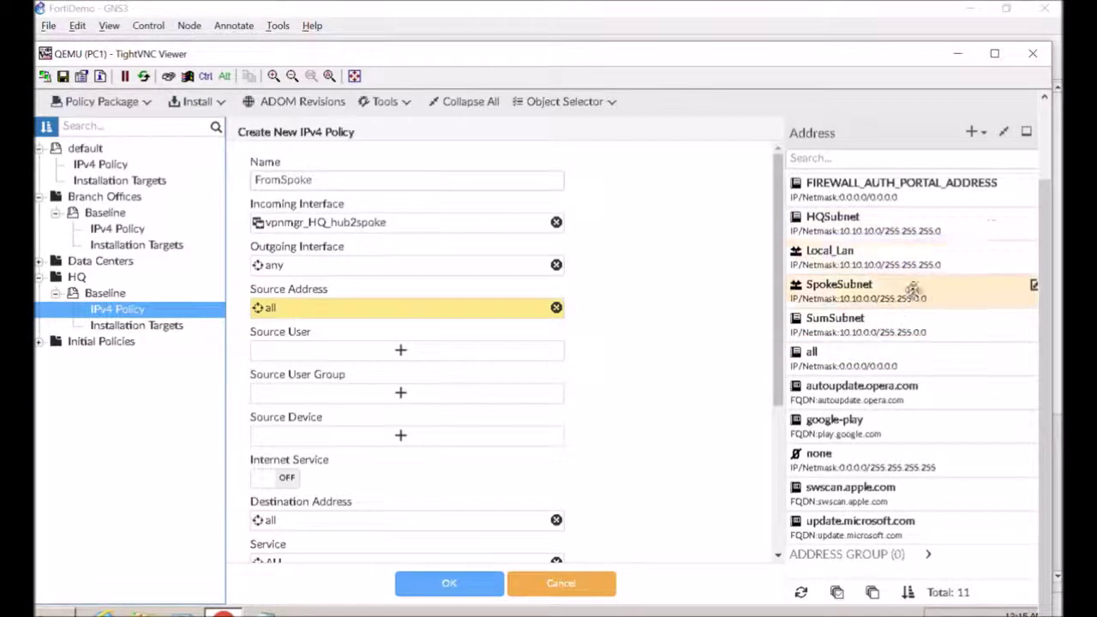
{"action": "left_click", "coordinate": [944, 318]}
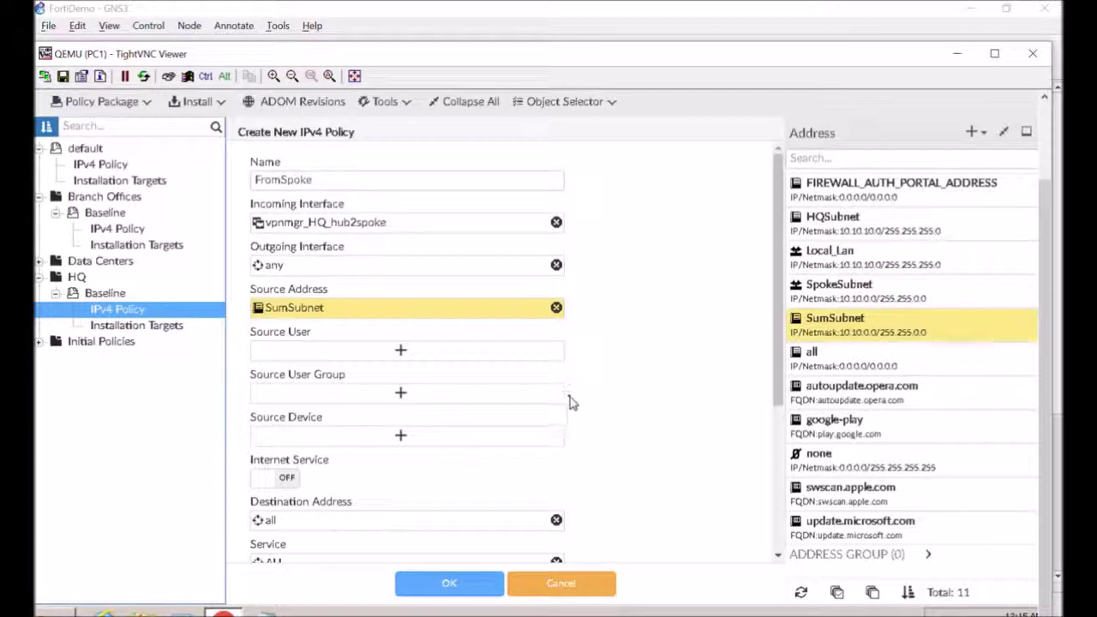
{"action": "left_click", "coordinate": [341, 524]}
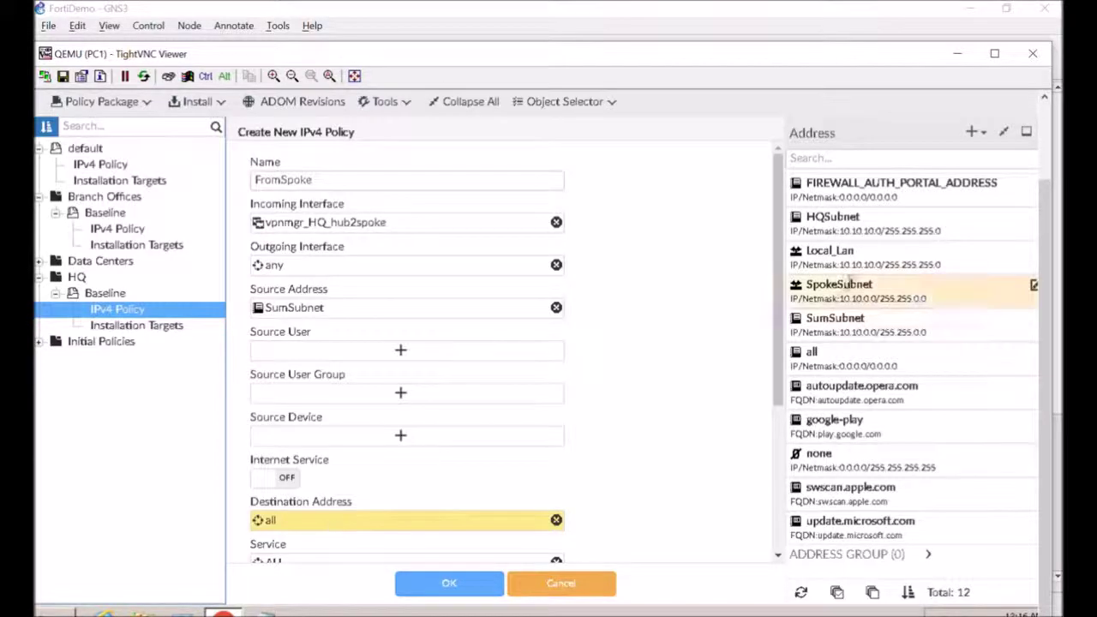
{"action": "left_click", "coordinate": [880, 224]}
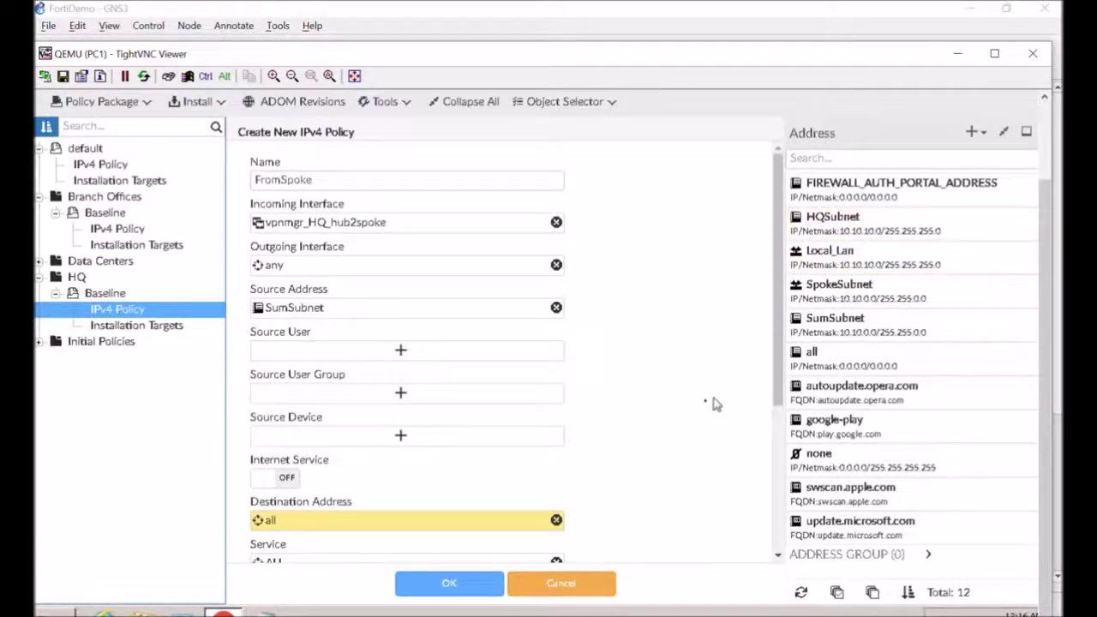
Step: Set the FromSpoke policy's action to Accept and save the policy
{"action": "scroll", "coordinate": [712, 405], "scroll_direction": "down", "scroll_amount": 3}
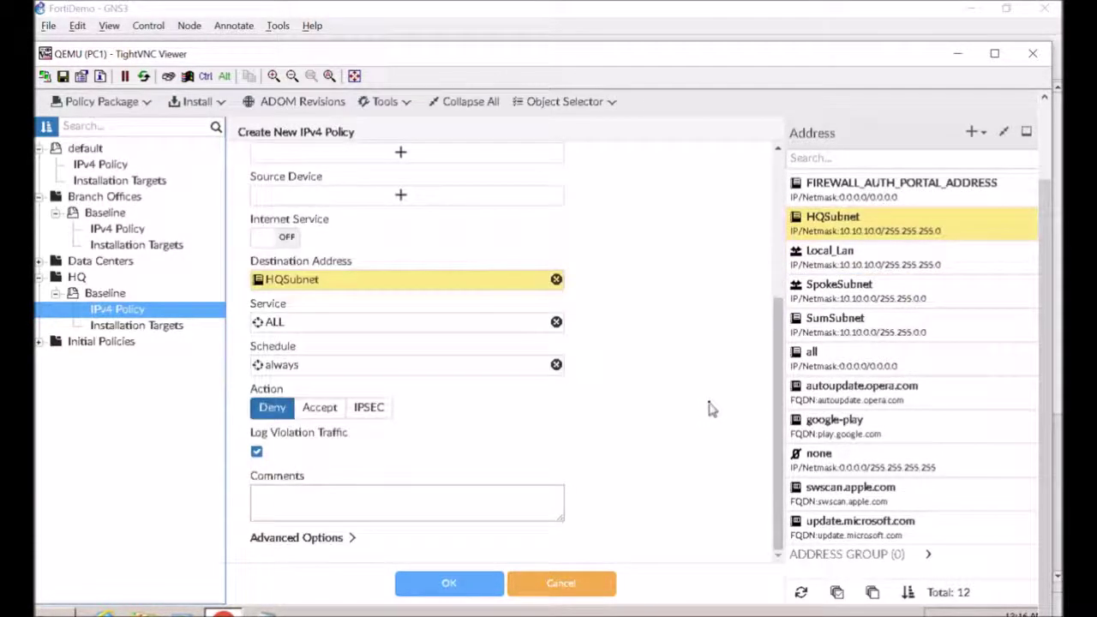
{"action": "left_click", "coordinate": [315, 413]}
{"action": "left_click", "coordinate": [449, 582]}
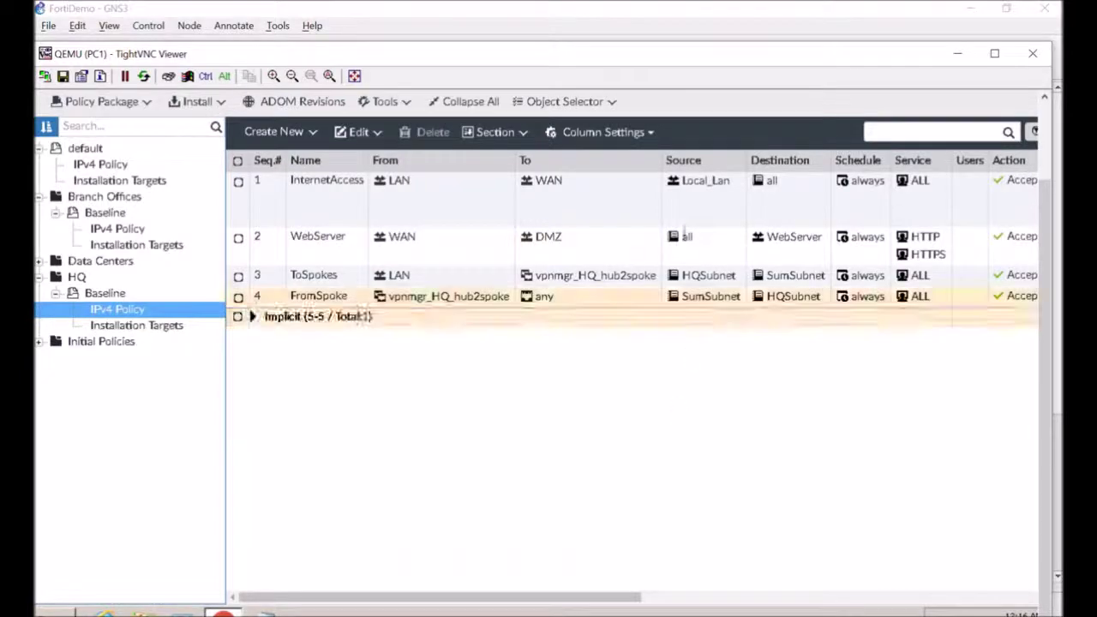
Step: Examine the lab network topology in GNS3, and return to the FortiManager session in a maximized TightVNC Viewer
{"action": "left_click_drag", "start_coordinate": [582, 11], "coordinate": [574, 45]}
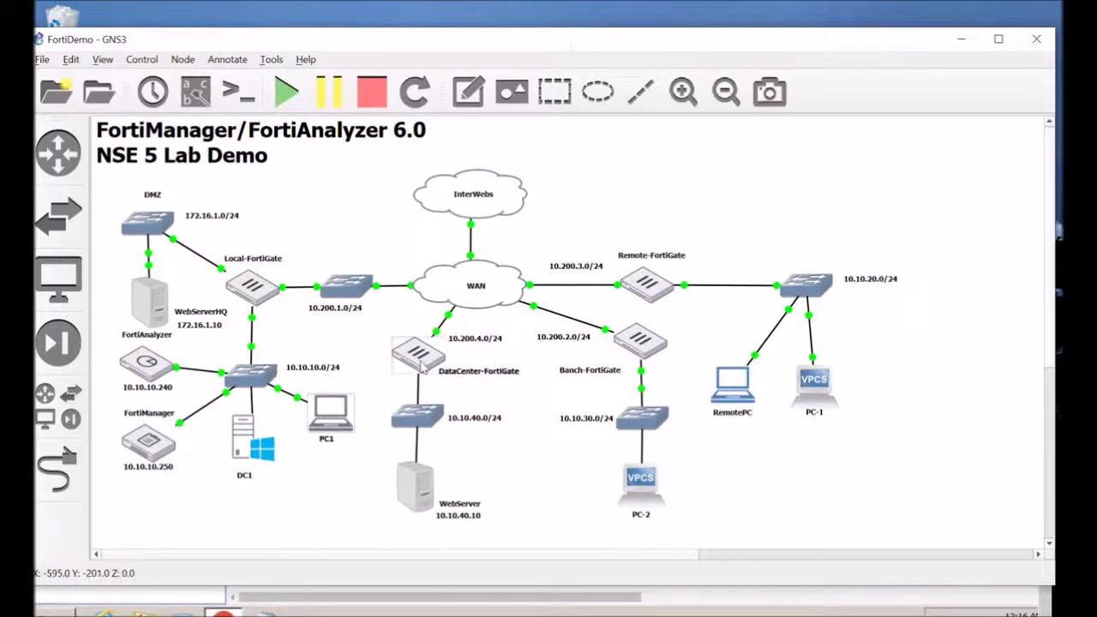
{"action": "left_click_drag", "start_coordinate": [301, 40], "coordinate": [338, 194]}
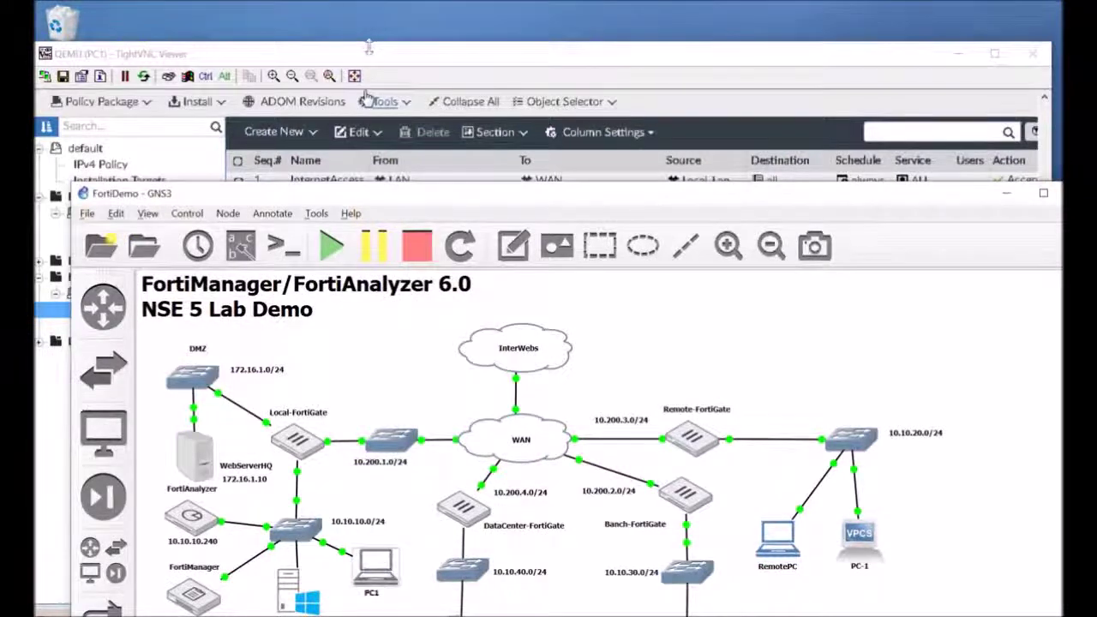
{"action": "double_click", "coordinate": [371, 53]}
{"action": "left_click", "coordinate": [385, 66]}
{"action": "left_click", "coordinate": [476, 396]}
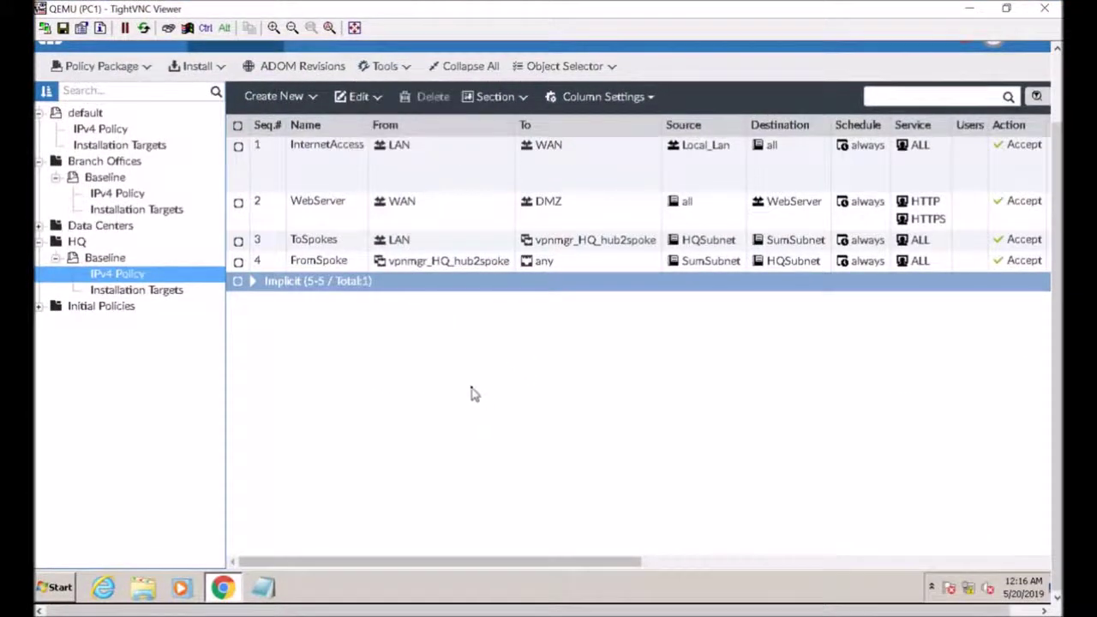
Step: Switch from Policy & Objects to Device Manager to list the managed FortiGates
{"action": "left_click", "coordinate": [101, 68]}
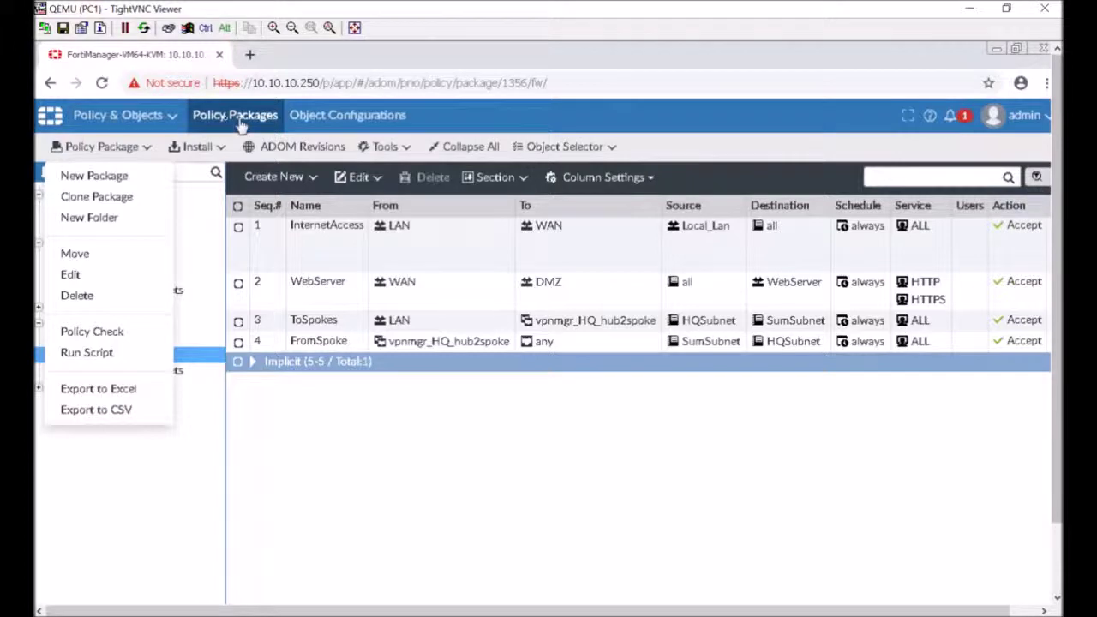
{"action": "left_click", "coordinate": [162, 118]}
{"action": "left_click", "coordinate": [145, 182]}
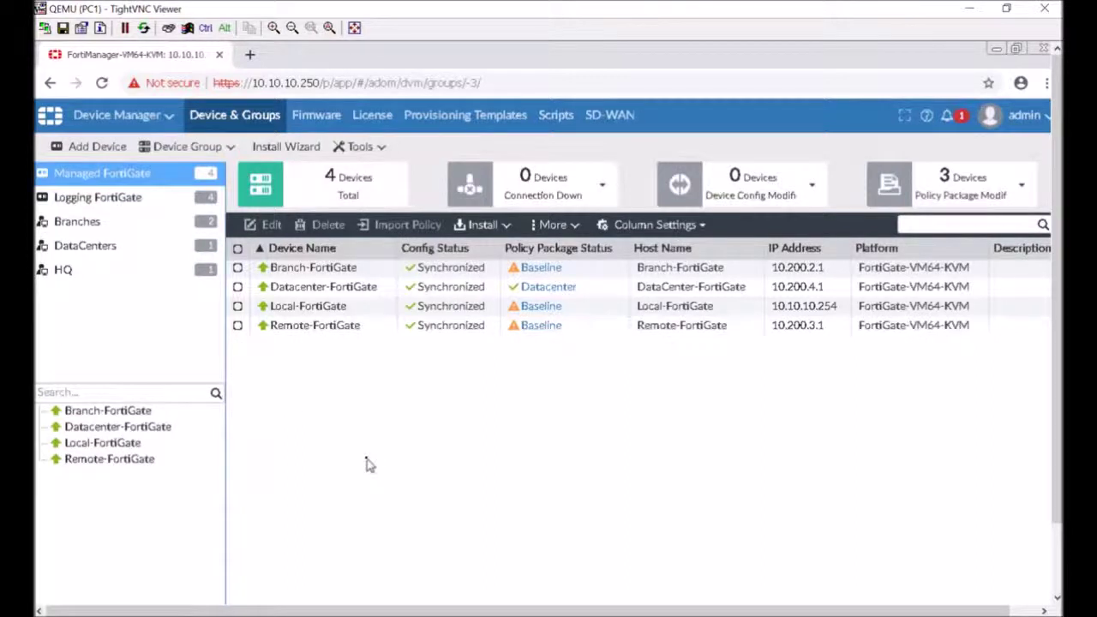
Step: Re-install the Baseline policy package on Local-FortiGate and open the device's install log
{"action": "left_click", "coordinate": [237, 306]}
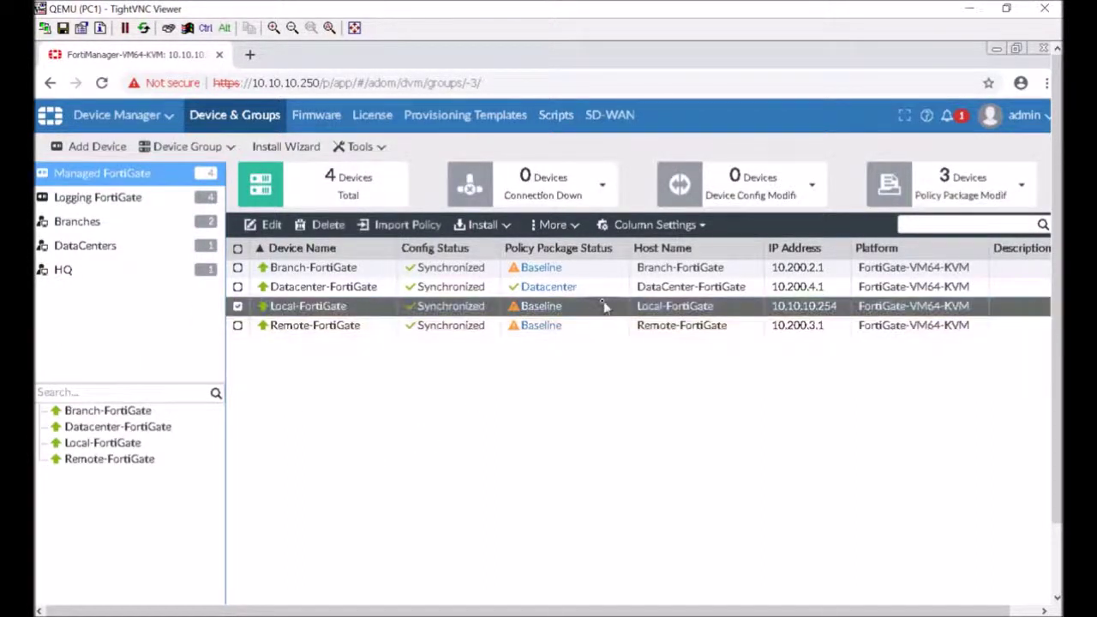
{"action": "right_click", "coordinate": [549, 310]}
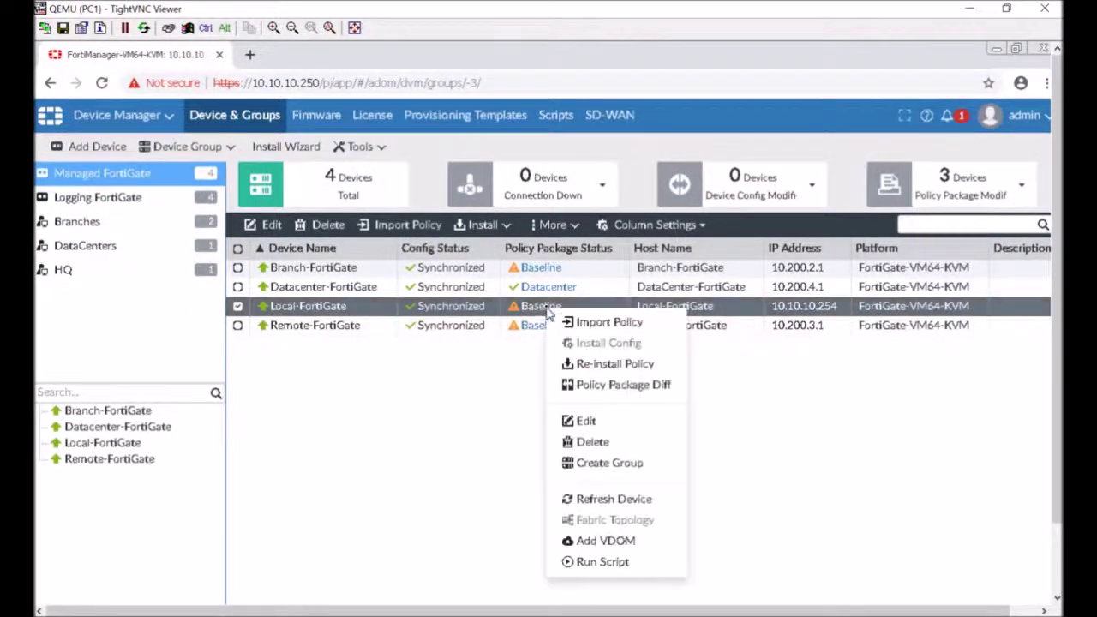
{"action": "left_click", "coordinate": [600, 363]}
{"action": "left_click", "coordinate": [610, 433]}
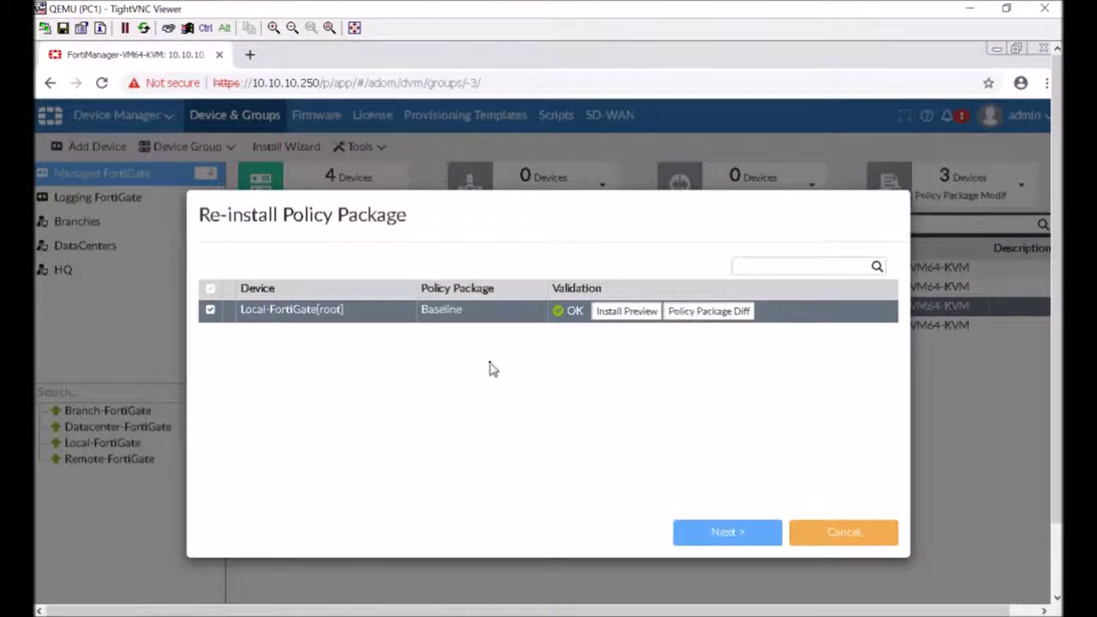
{"action": "left_click", "coordinate": [707, 531]}
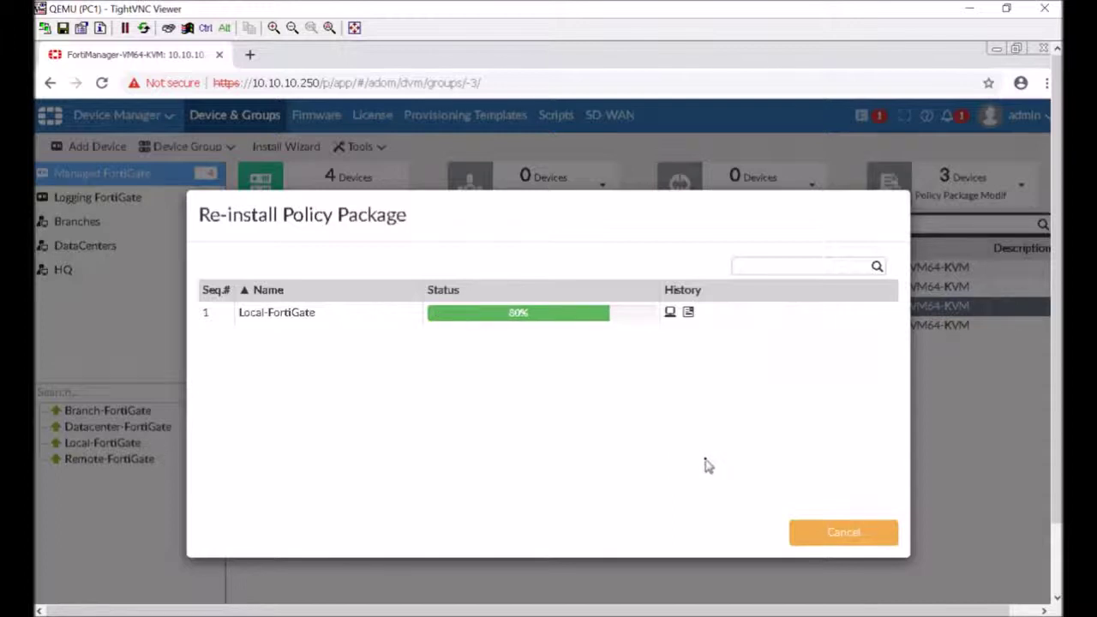
{"action": "left_click", "coordinate": [688, 312]}
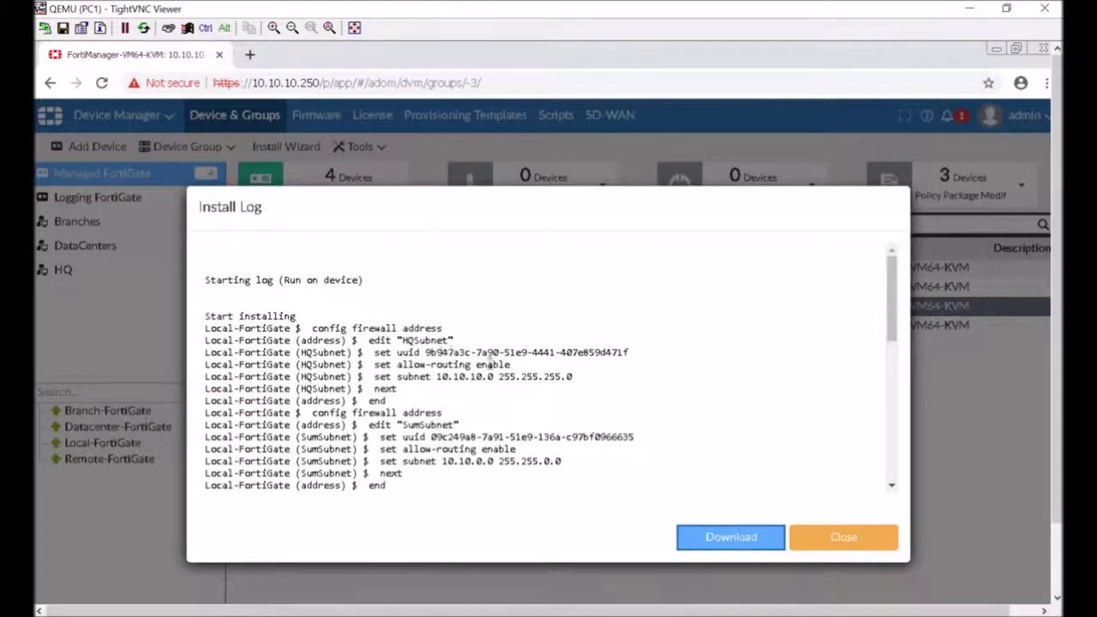
Step: Read the Local-FortiGate install log through to its end, and close the log and the re-install dialog
{"action": "scroll", "coordinate": [470, 352], "scroll_direction": "down", "scroll_amount": 1}
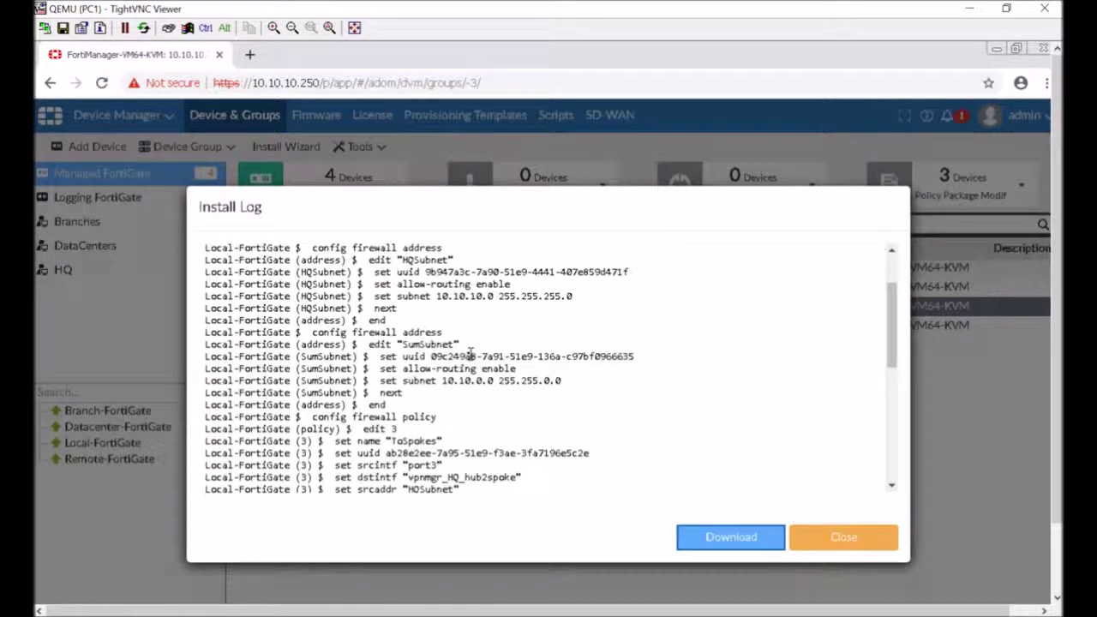
{"action": "scroll", "coordinate": [469, 353], "scroll_direction": "down", "scroll_amount": 4}
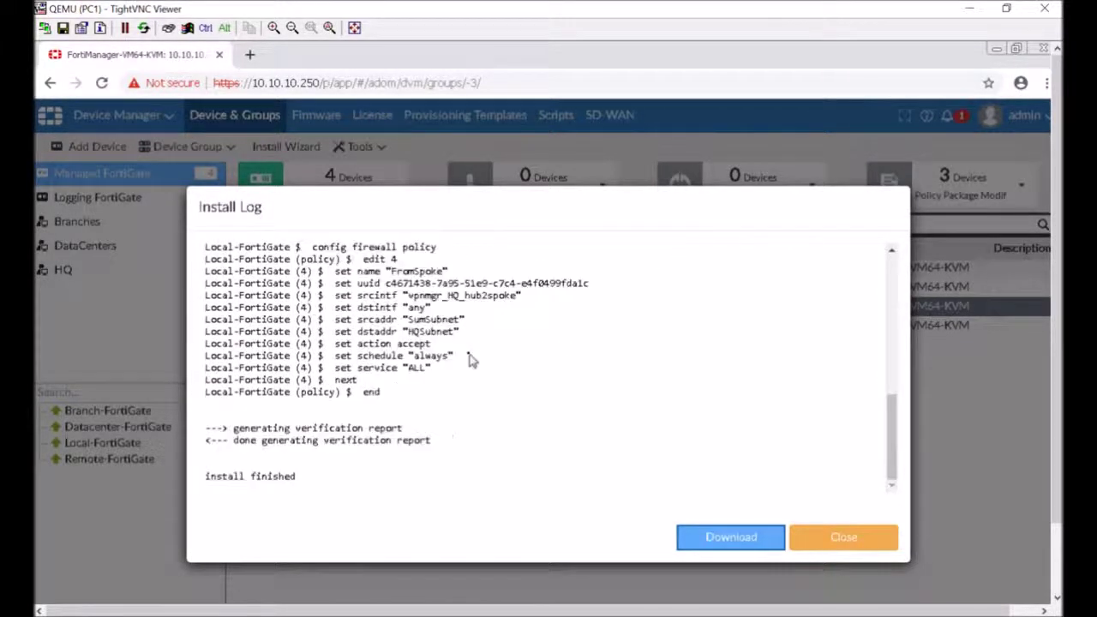
{"action": "left_click", "coordinate": [840, 539]}
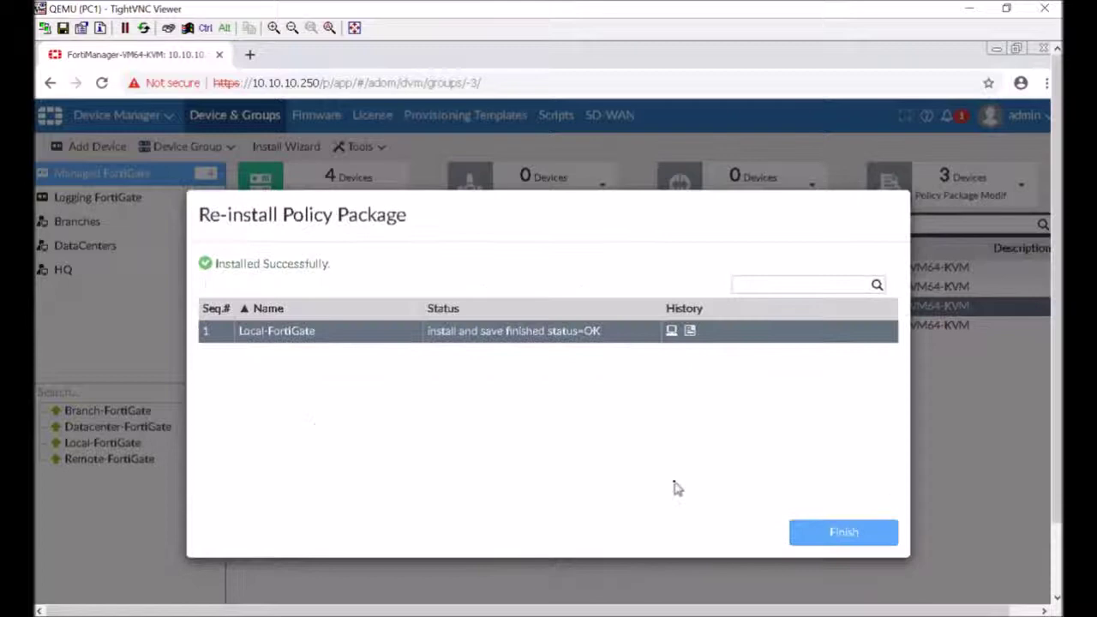
{"action": "left_click", "coordinate": [816, 538]}
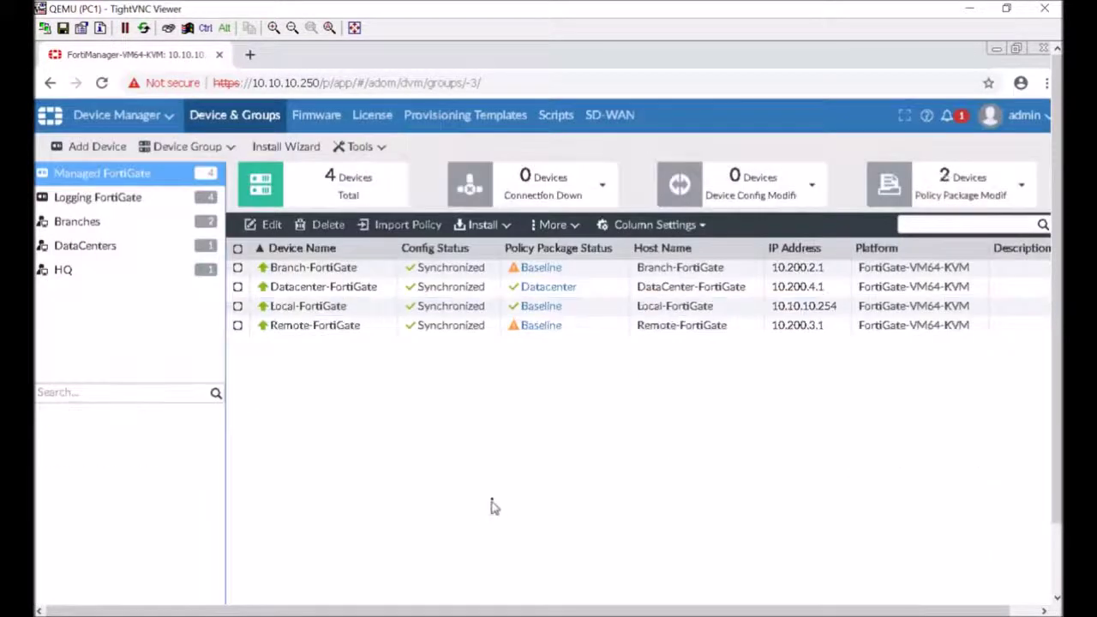
Step: Select Remote-FortiGate and Branch-FortiGate in the managed device list and open the Install Wizard for them
{"action": "right_click", "coordinate": [541, 330]}
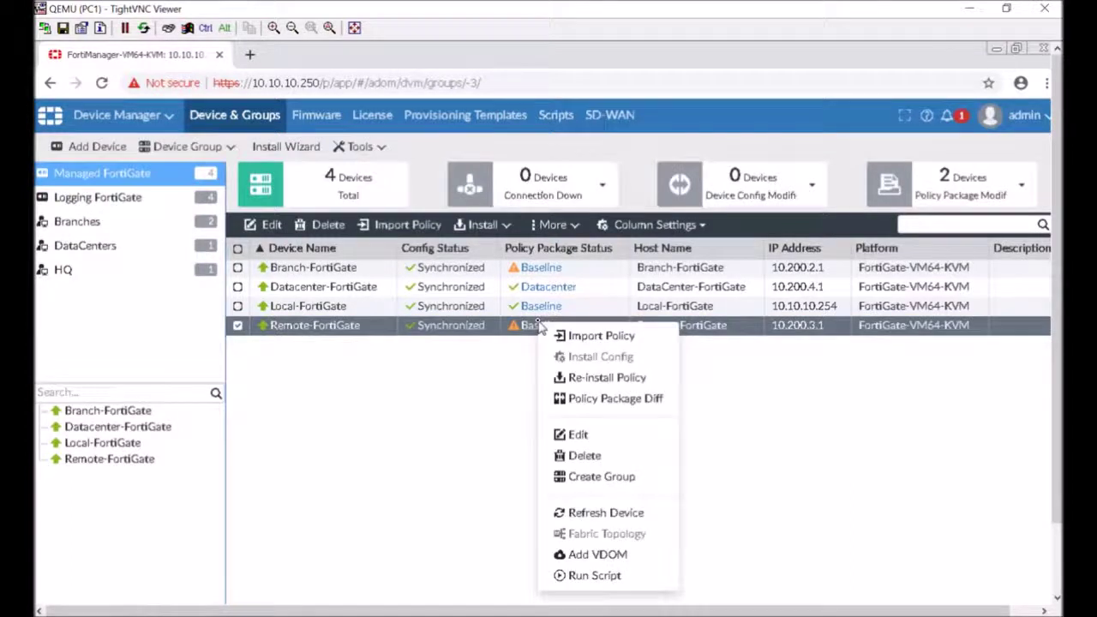
{"action": "left_click", "coordinate": [238, 268]}
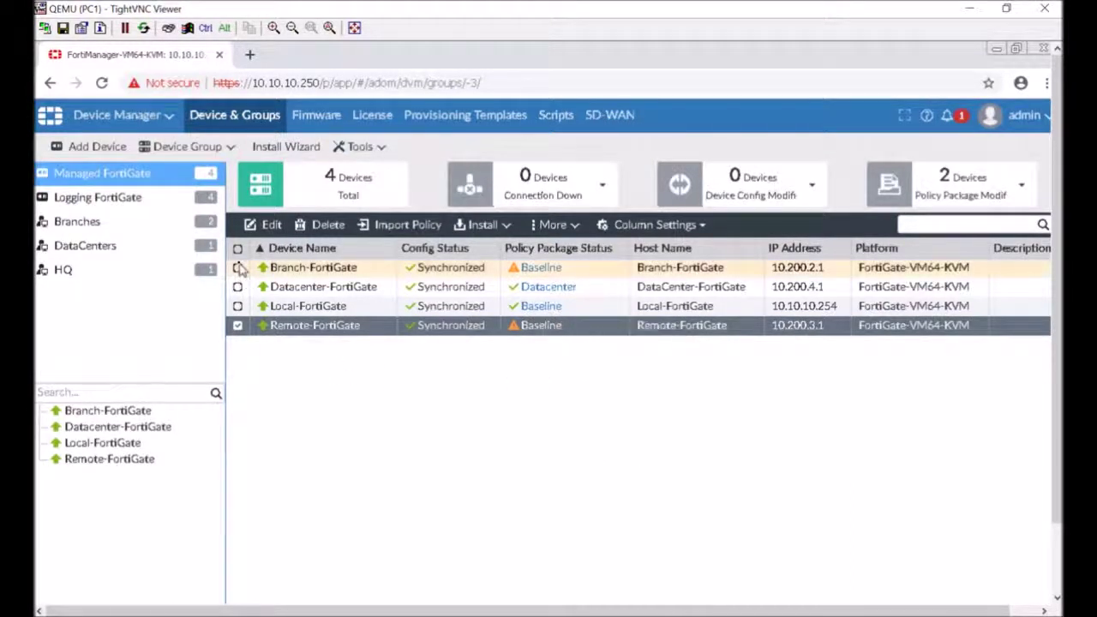
{"action": "left_click", "coordinate": [237, 268]}
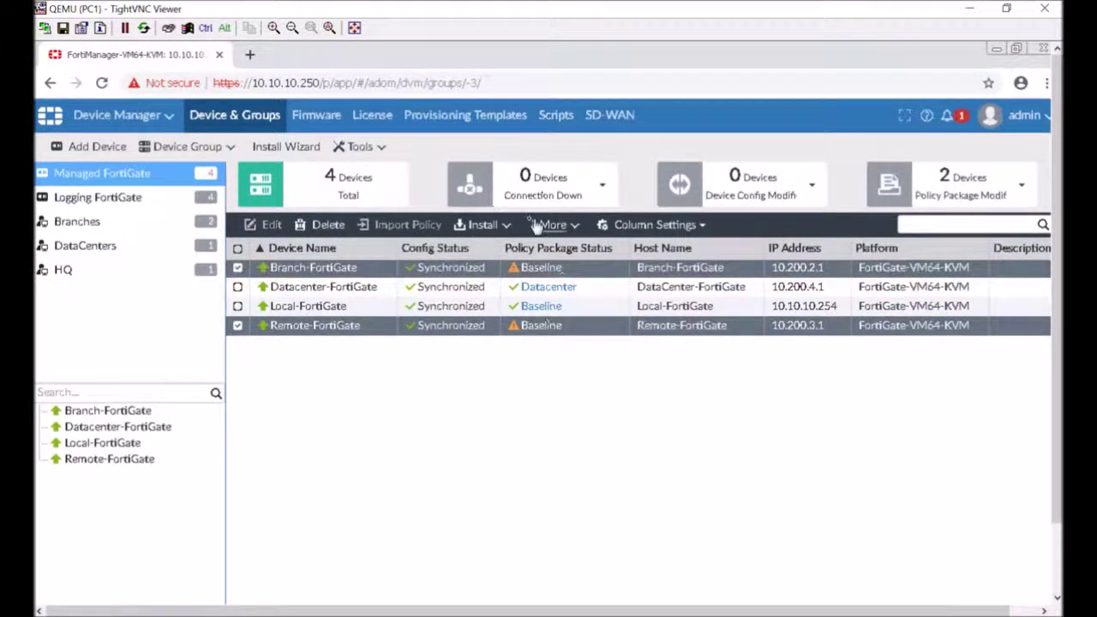
{"action": "left_click", "coordinate": [497, 224]}
{"action": "left_click", "coordinate": [512, 252]}
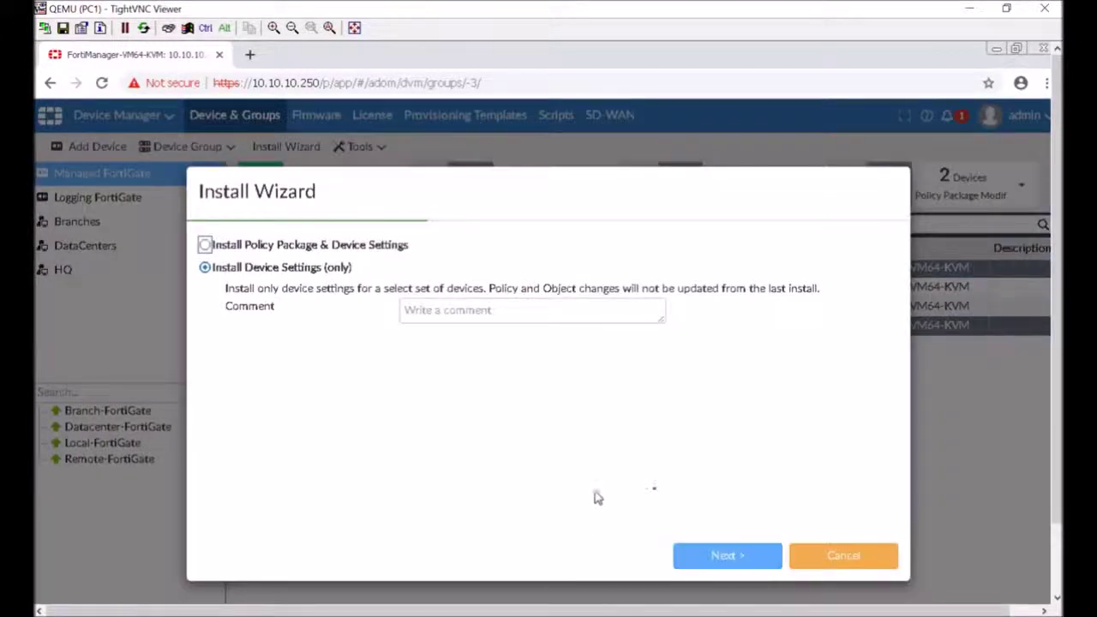
Step: Set the wizard to install policy package and device settings, using the Branch Offices/Baseline policy package
{"action": "left_click", "coordinate": [743, 555]}
{"action": "left_click", "coordinate": [611, 555]}
{"action": "left_click", "coordinate": [205, 245]}
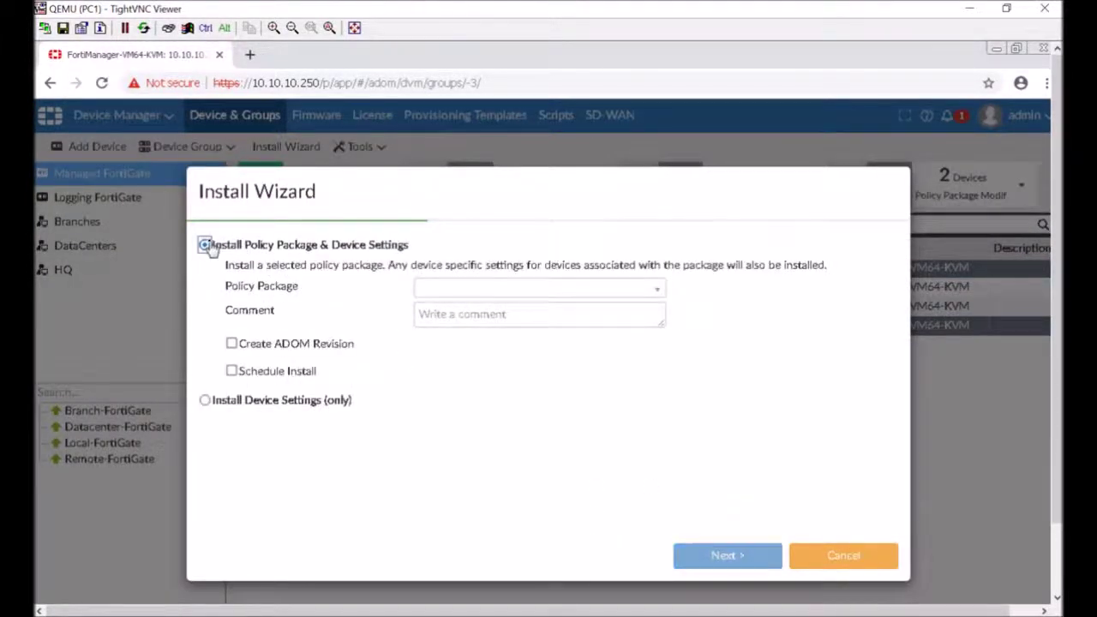
{"action": "left_click", "coordinate": [432, 288]}
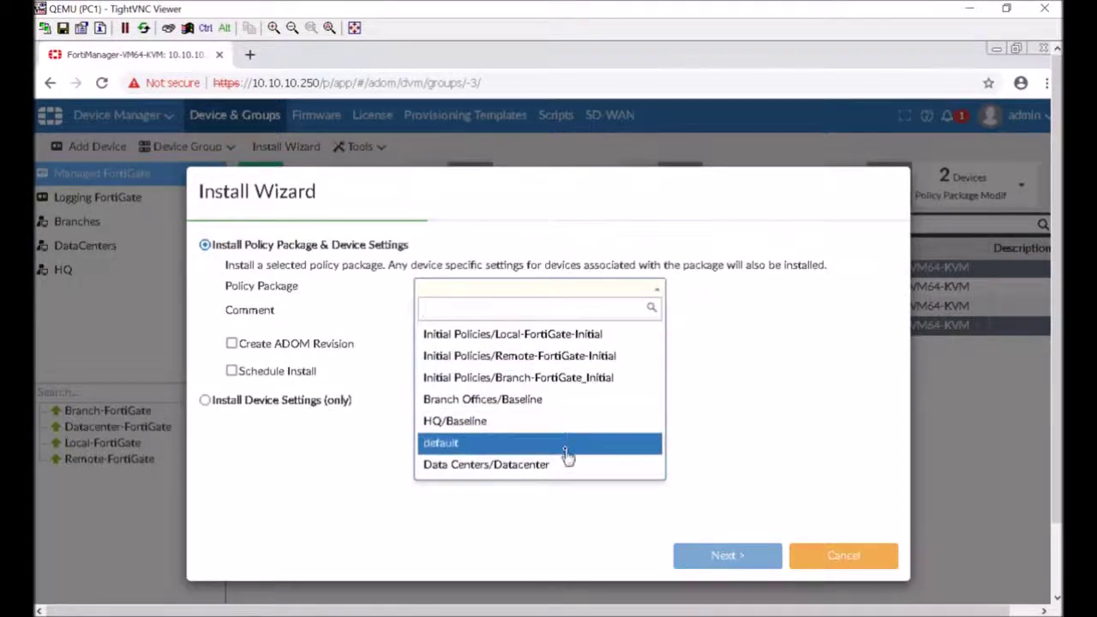
{"action": "left_click", "coordinate": [555, 401]}
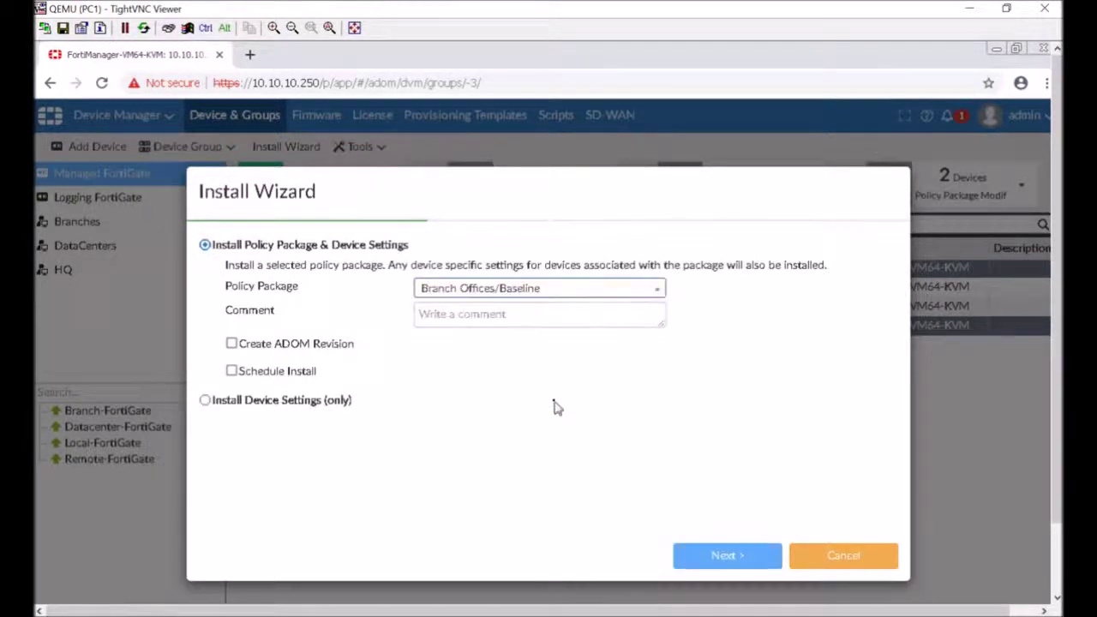
Step: Install the Baseline package on Branch-FortiGate and Remote-FortiGate, and finish the wizard
{"action": "left_click", "coordinate": [762, 565]}
{"action": "left_click", "coordinate": [762, 566]}
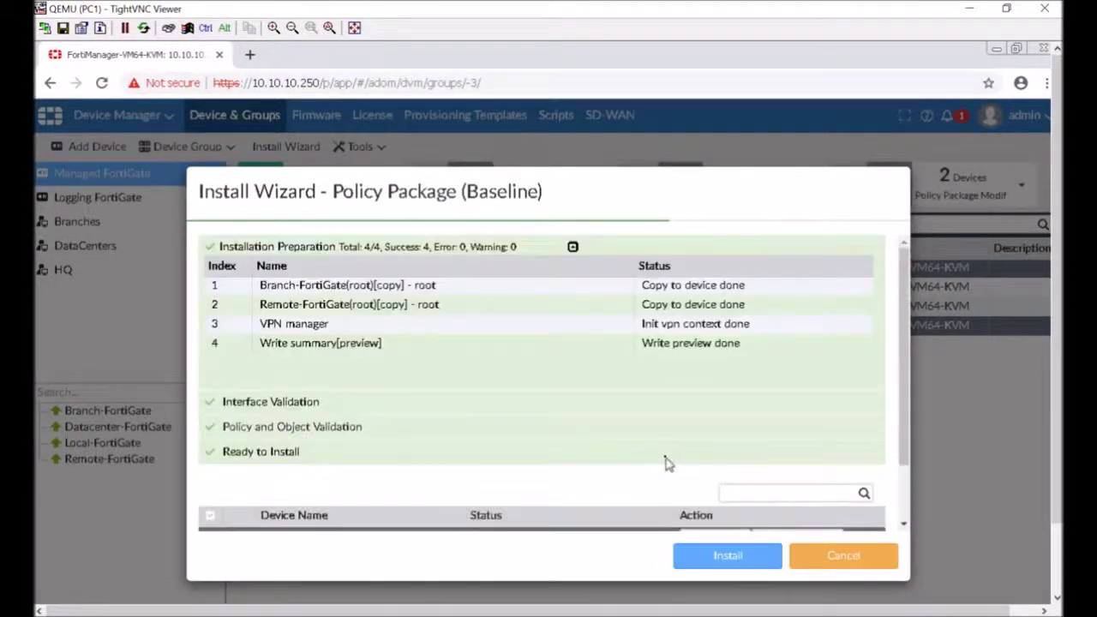
{"action": "left_click", "coordinate": [745, 565]}
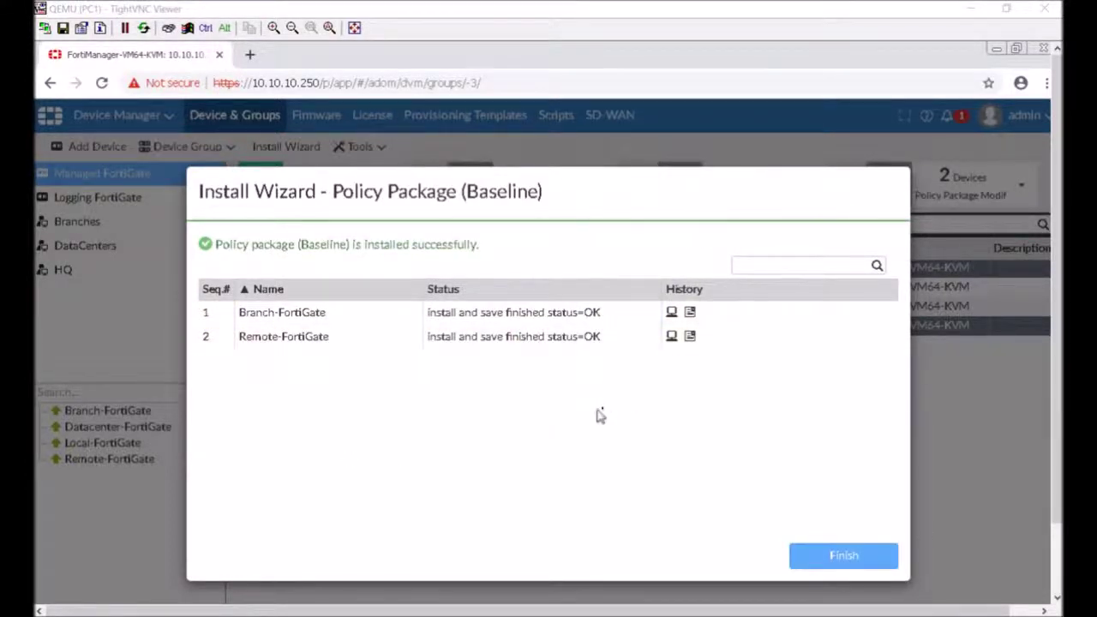
{"action": "left_click", "coordinate": [866, 557]}
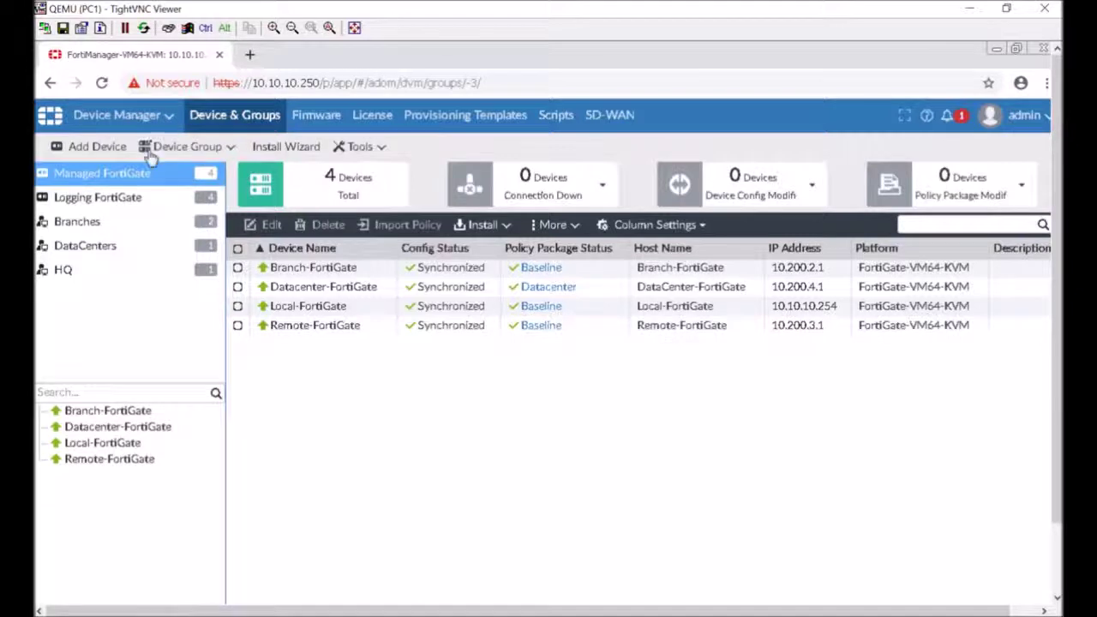
Step: Switch to VPN Manager and check the HQ community's tunnel status in the monitor
{"action": "left_click", "coordinate": [151, 117]}
{"action": "left_click", "coordinate": [620, 164]}
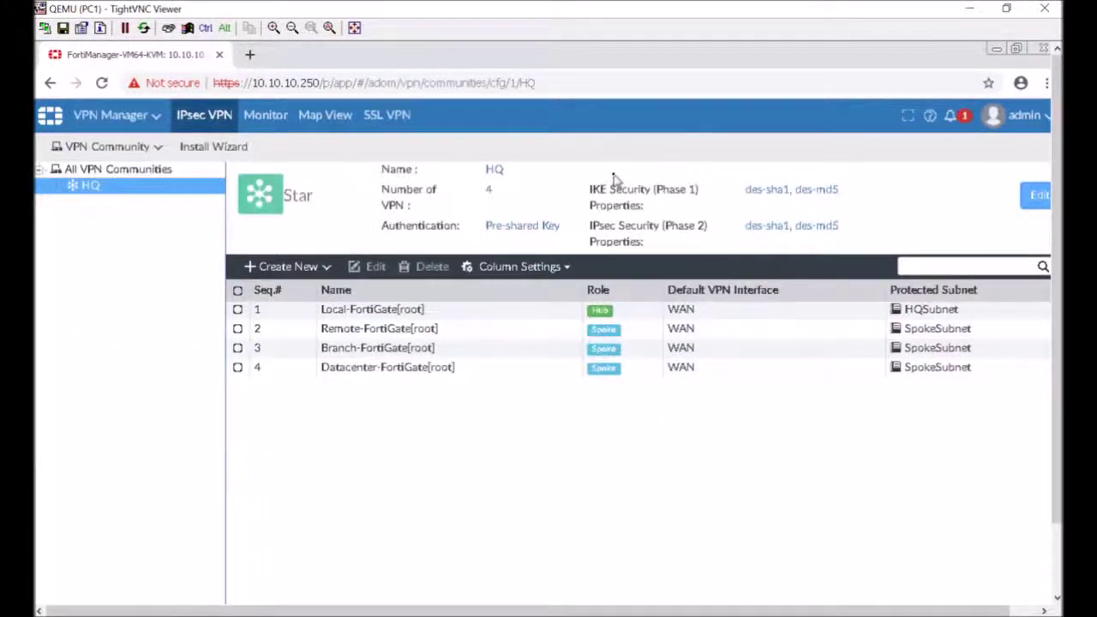
{"action": "left_click", "coordinate": [280, 124]}
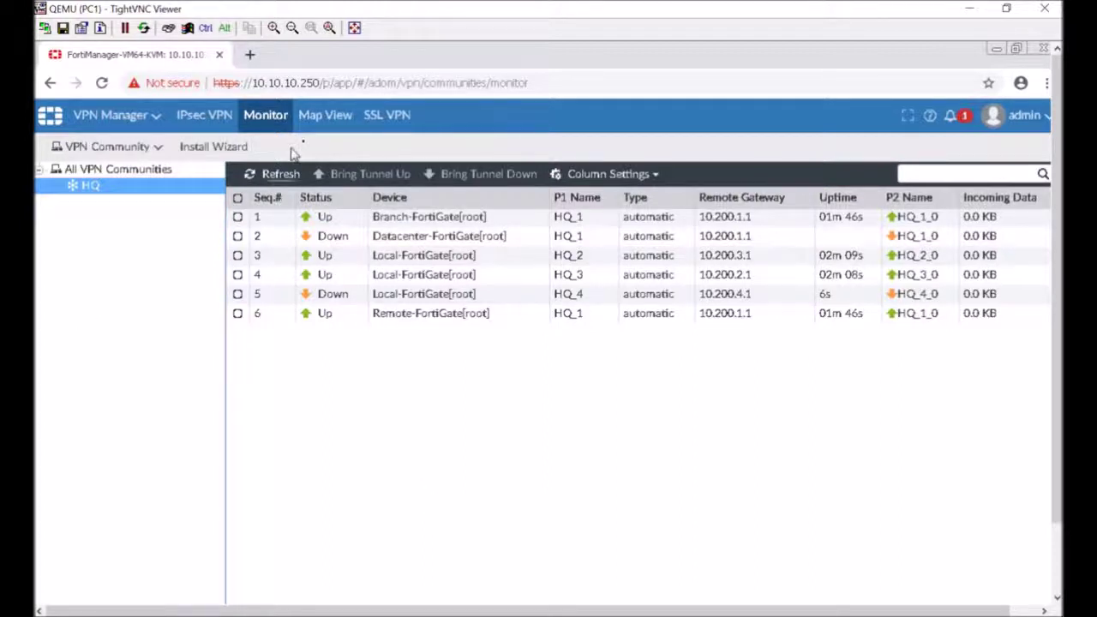
Step: Examine the HQ community's tunnels on the VPN map in Traffic View, including the Local-FortiGate hub
{"action": "left_click", "coordinate": [336, 125]}
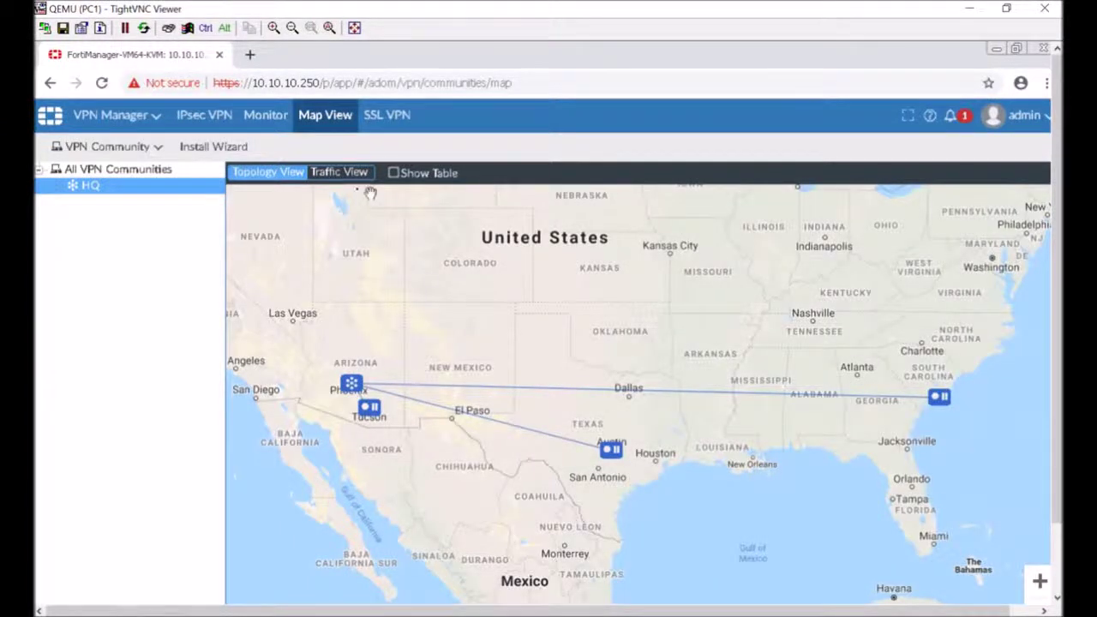
{"action": "left_click", "coordinate": [341, 172]}
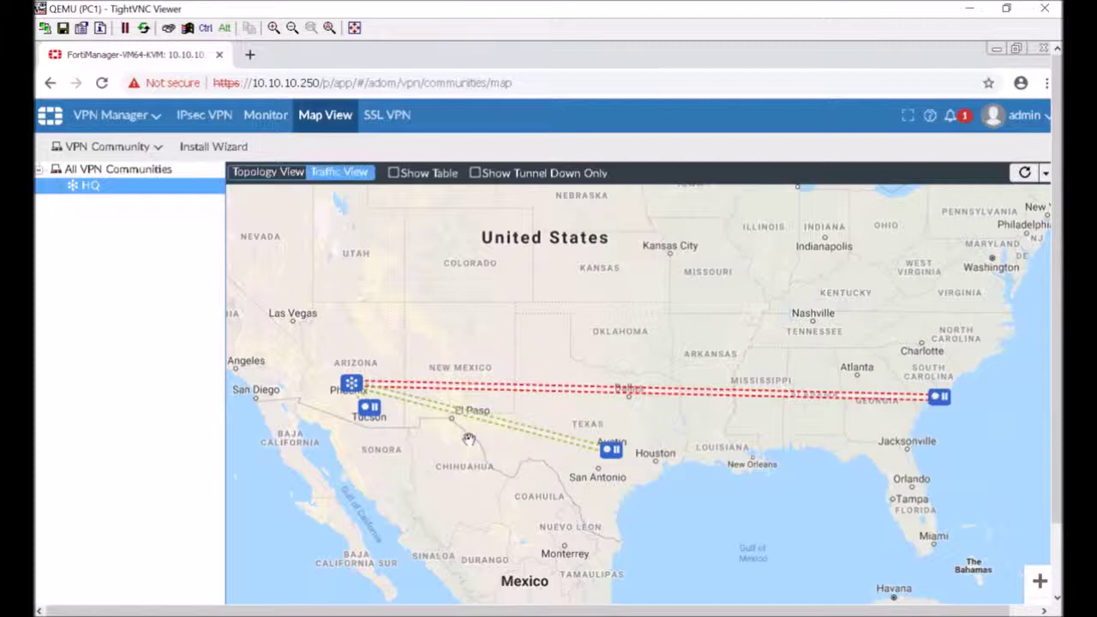
{"action": "scroll", "coordinate": [454, 438], "scroll_direction": "up", "scroll_amount": 2}
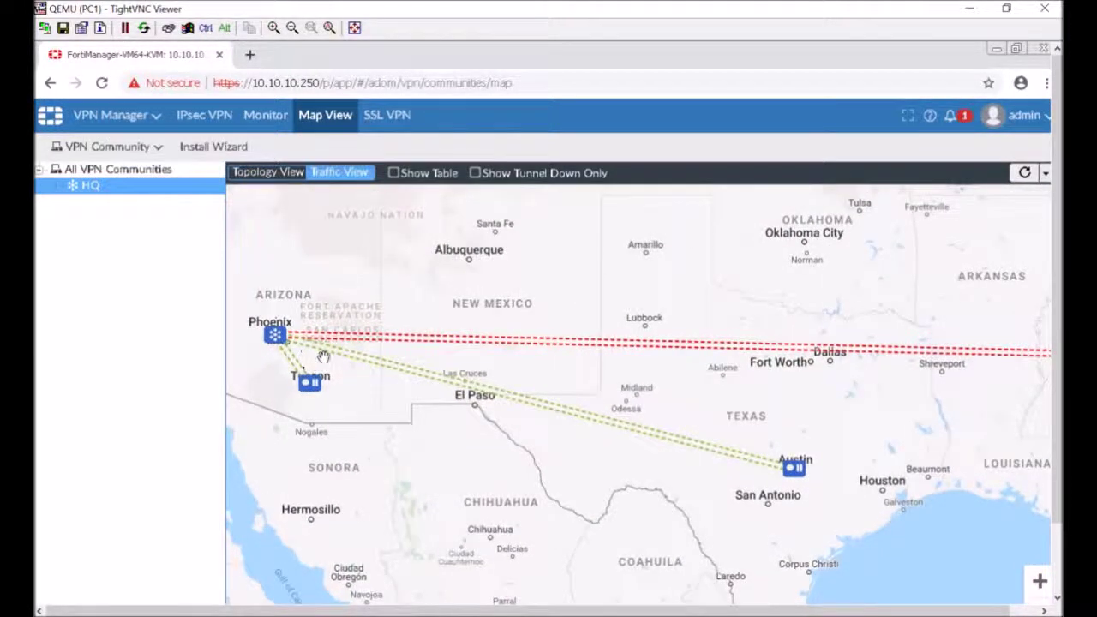
{"action": "left_click_drag", "start_coordinate": [754, 406], "coordinate": [558, 404]}
{"action": "left_click_drag", "start_coordinate": [872, 404], "coordinate": [548, 398]}
{"action": "left_click_drag", "start_coordinate": [761, 398], "coordinate": [832, 386]}
{"action": "scroll", "coordinate": [832, 386], "scroll_direction": "down", "scroll_amount": 1}
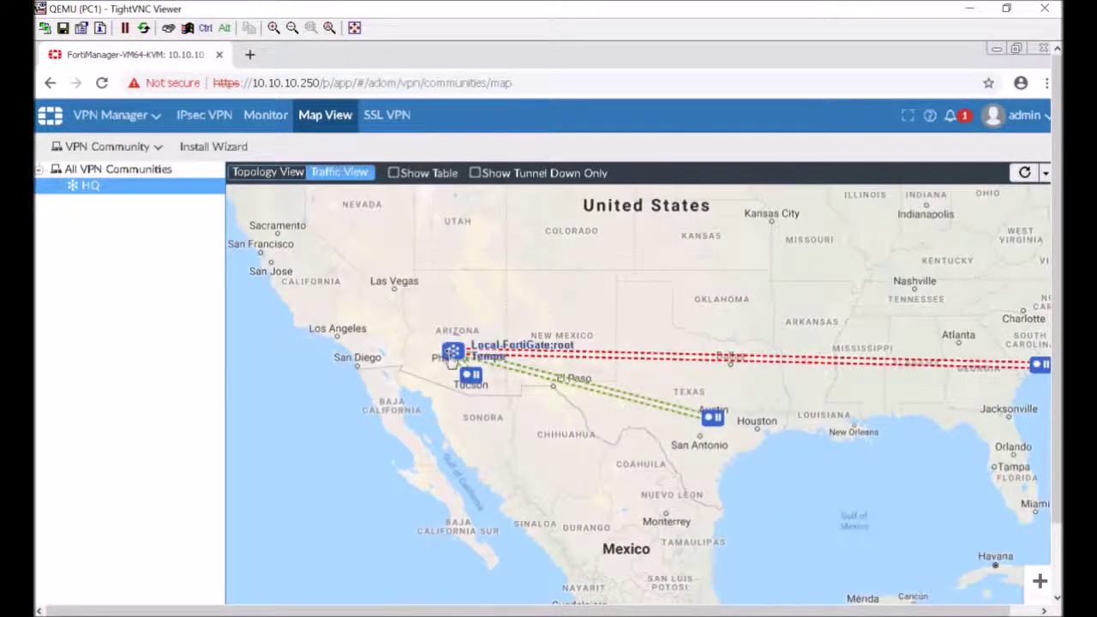
{"action": "left_click", "coordinate": [452, 360]}
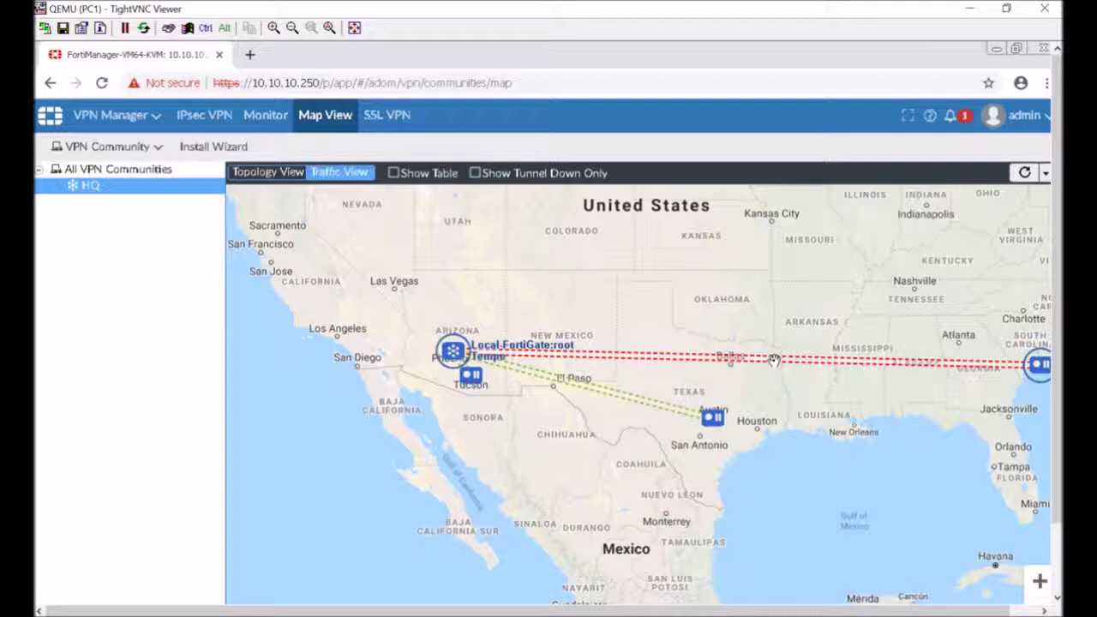
Step: Minimize the browser and the PC1 viewer to return to GNS3, and open the PC-1 console
{"action": "left_click", "coordinate": [995, 49]}
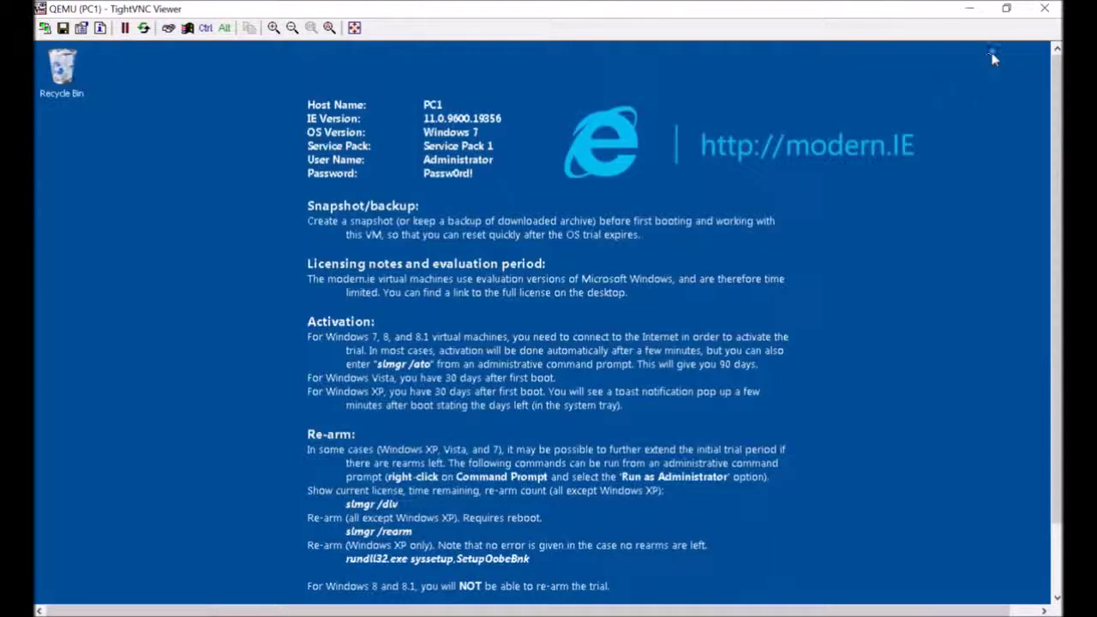
{"action": "left_click", "coordinate": [969, 9]}
{"action": "double_click", "coordinate": [869, 197]}
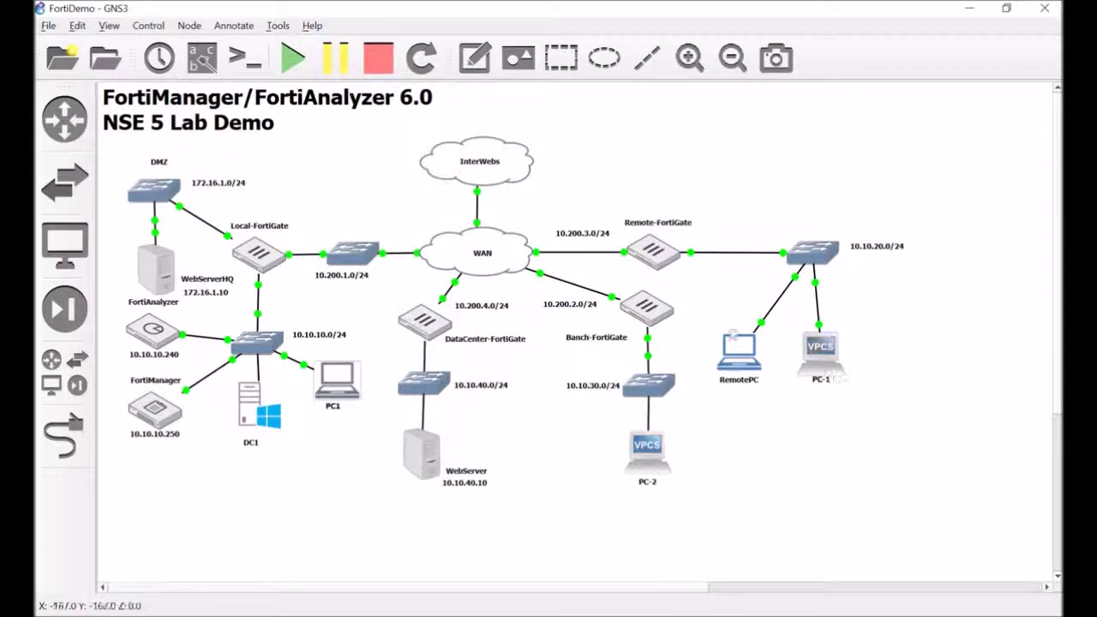
{"action": "double_click", "coordinate": [813, 349]}
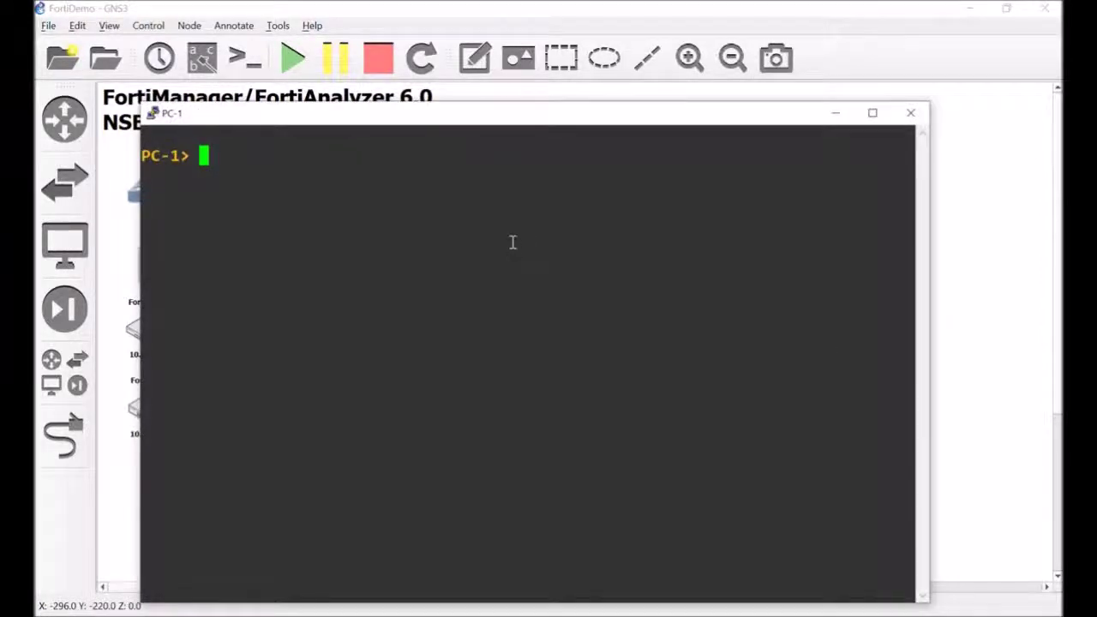
Step: Show PC-1's IP configuration and ping 10.10.10.254 from its console
{"action": "type", "text": "show ip"}
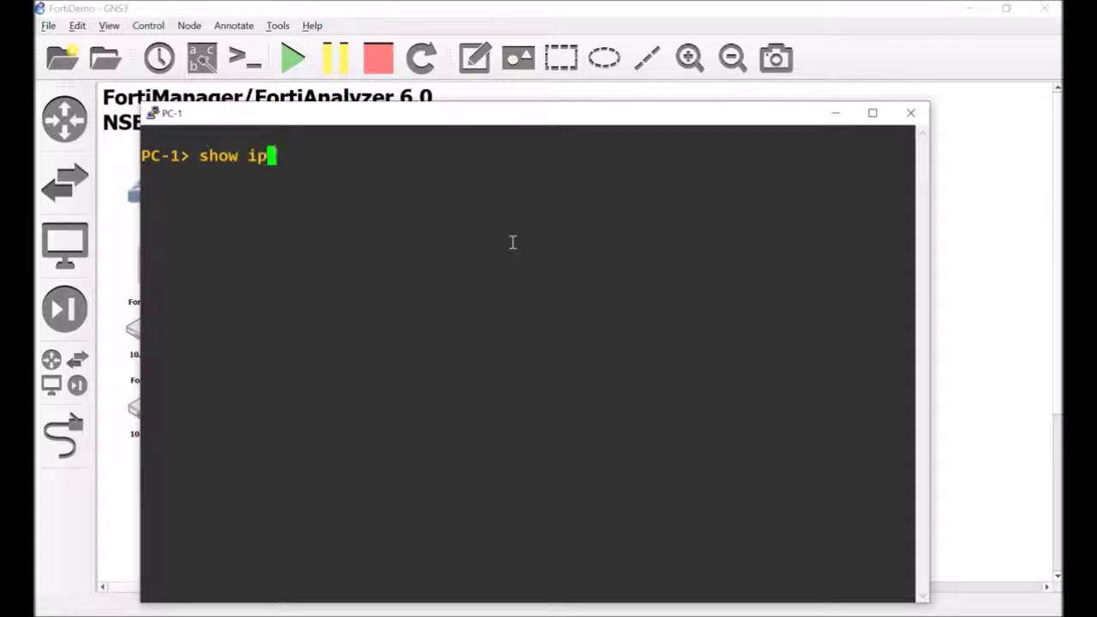
{"action": "key", "text": "Return"}
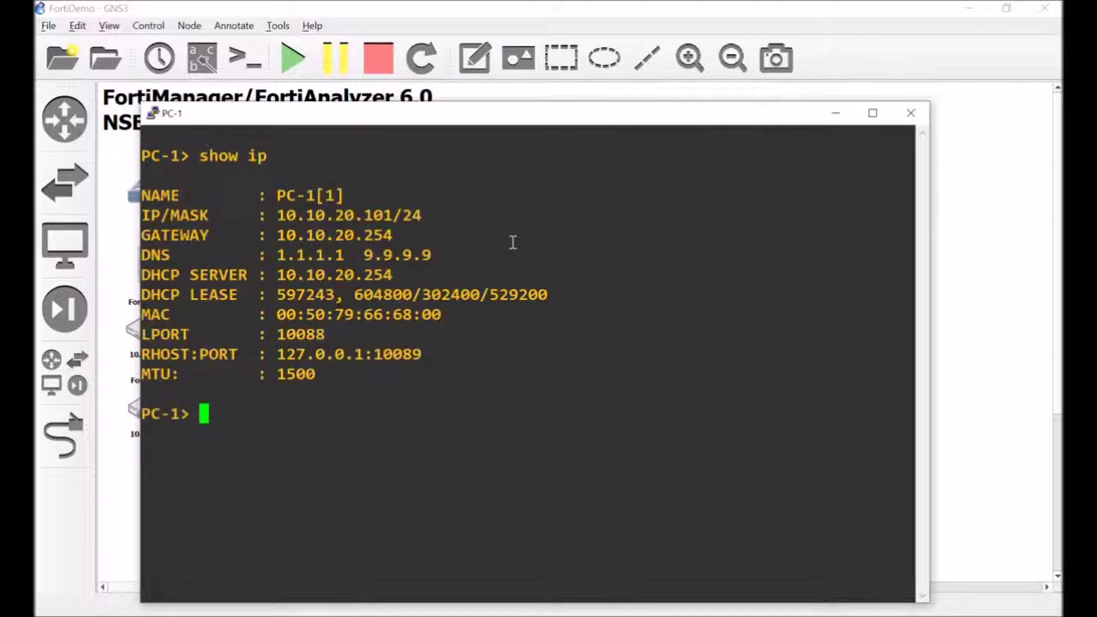
{"action": "type", "text": "ping 10.10.10.254"}
{"action": "key", "text": "Return"}
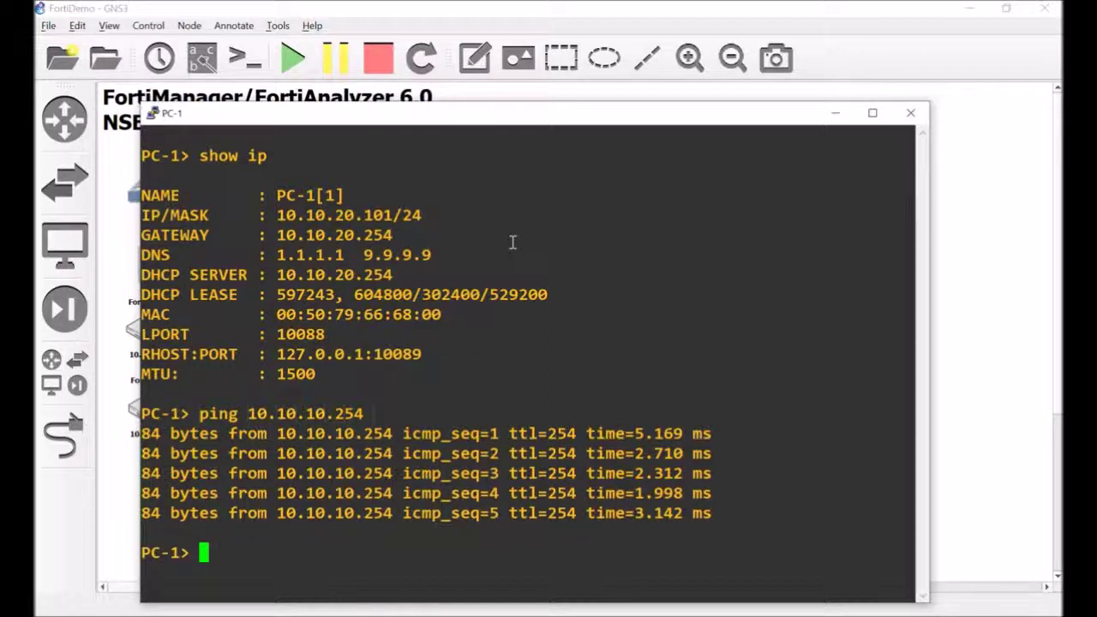
Step: Ping 10.10.30.254 from the PC-1 console
{"action": "key", "text": "Up"}
{"action": "key", "text": "BackSpace"}
{"action": "key", "text": "BackSpace"}
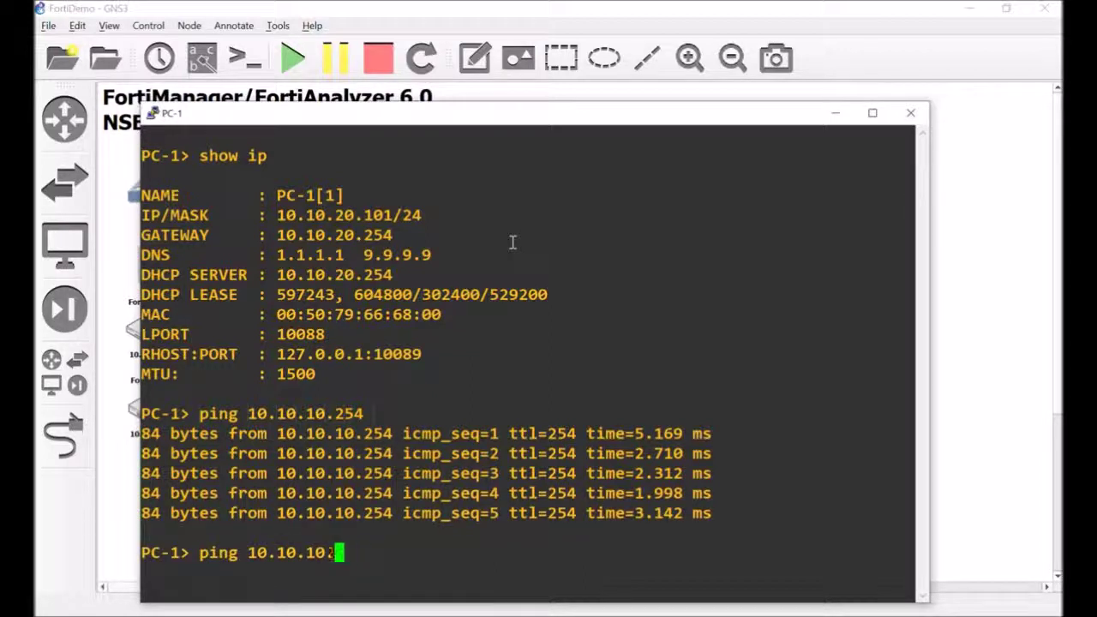
{"action": "key", "text": "BackSpace"}
{"action": "key", "text": "BackSpace"}
{"action": "key", "text": "BackSpace"}
{"action": "type", "text": "30.254"}
{"action": "key", "text": "Return"}
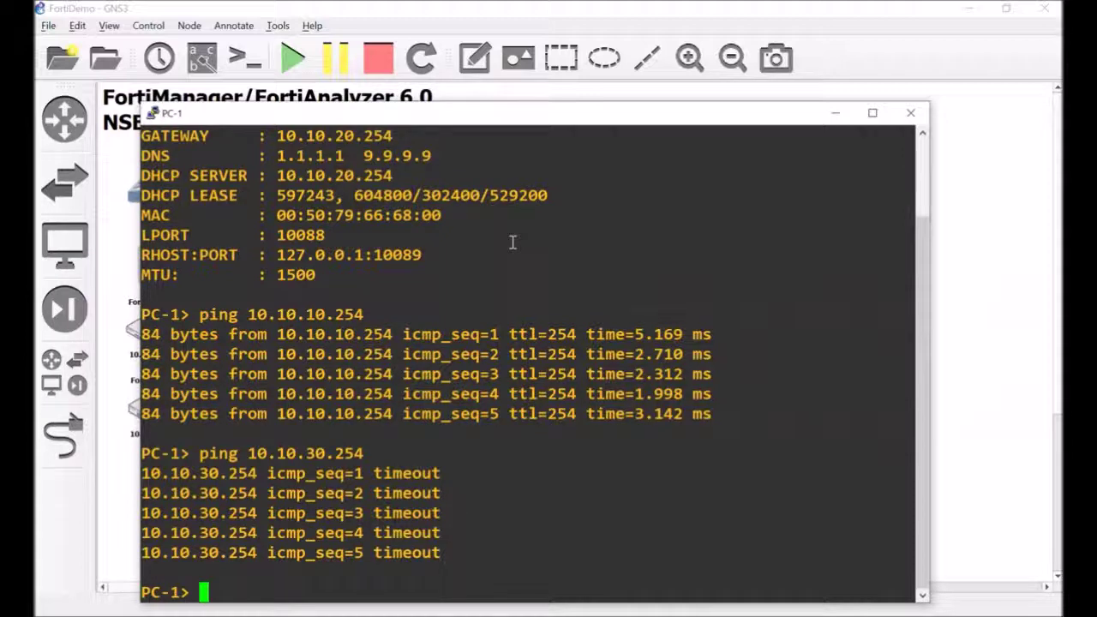
Step: Return to the GNS3 topology, open RemotePC's desktop, and launch Internet Explorer on it
{"action": "left_click", "coordinate": [981, 259]}
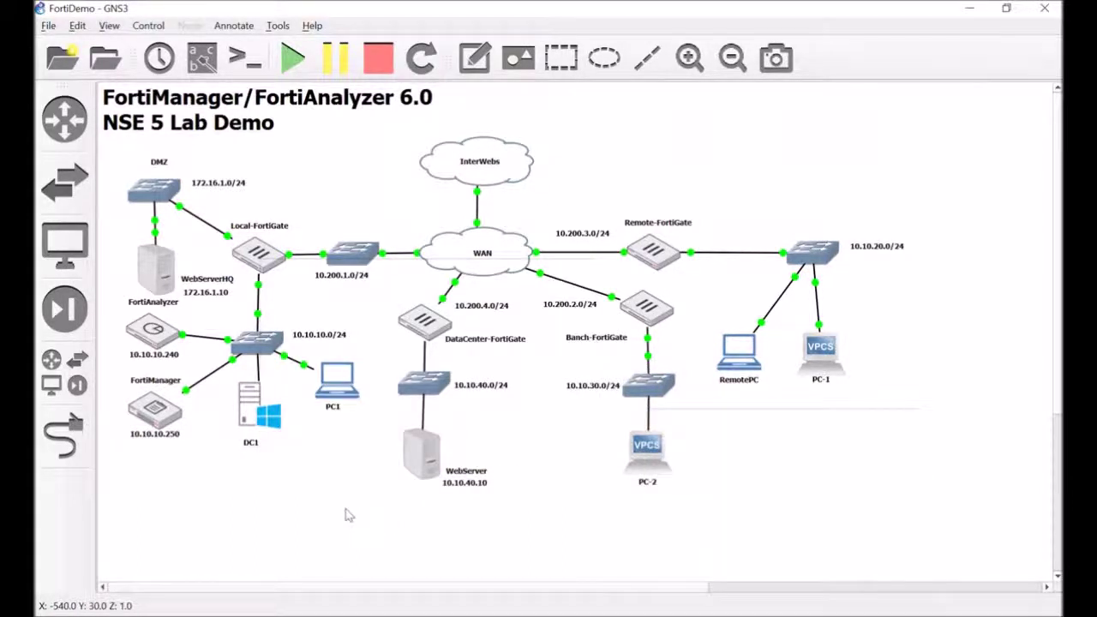
{"action": "mouse_move", "coordinate": [261, 433]}
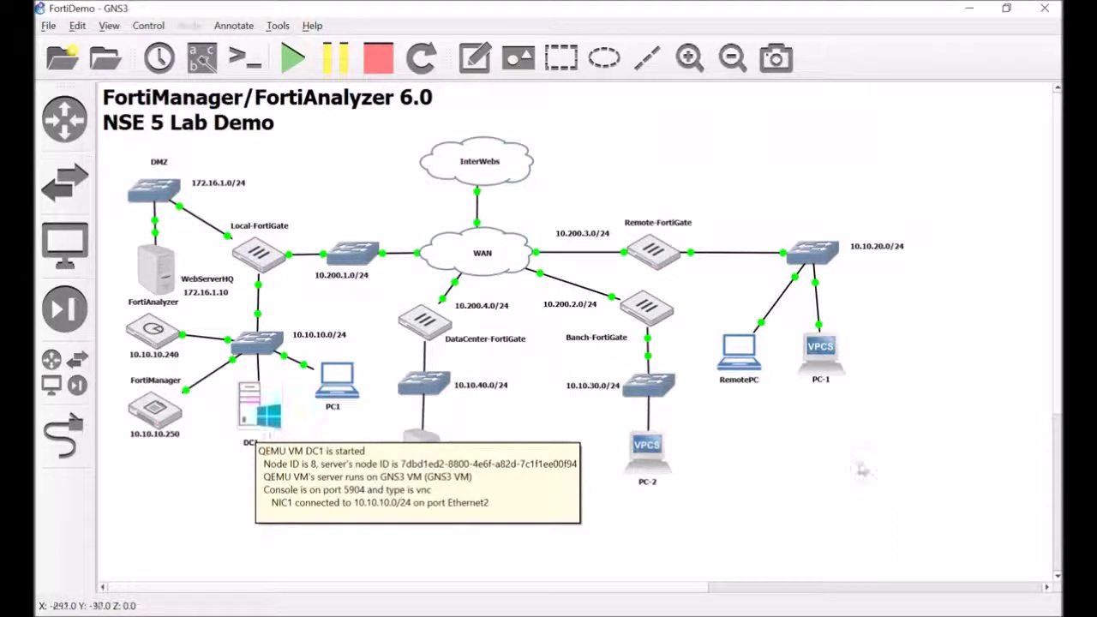
{"action": "double_click", "coordinate": [740, 363]}
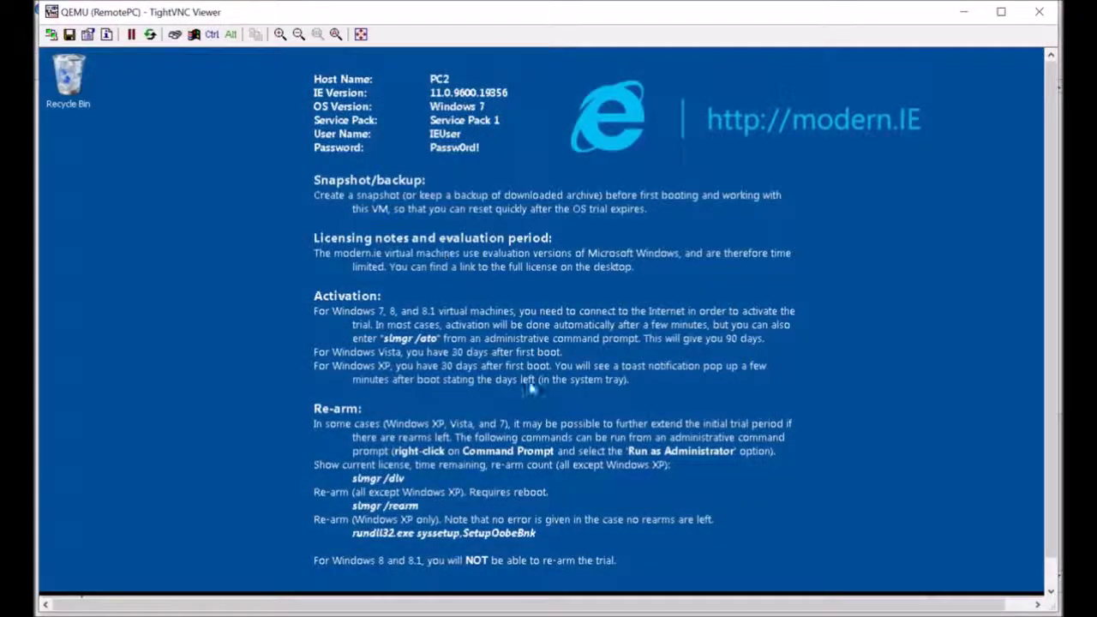
{"action": "scroll", "coordinate": [1042, 491], "scroll_direction": "down", "scroll_amount": 1}
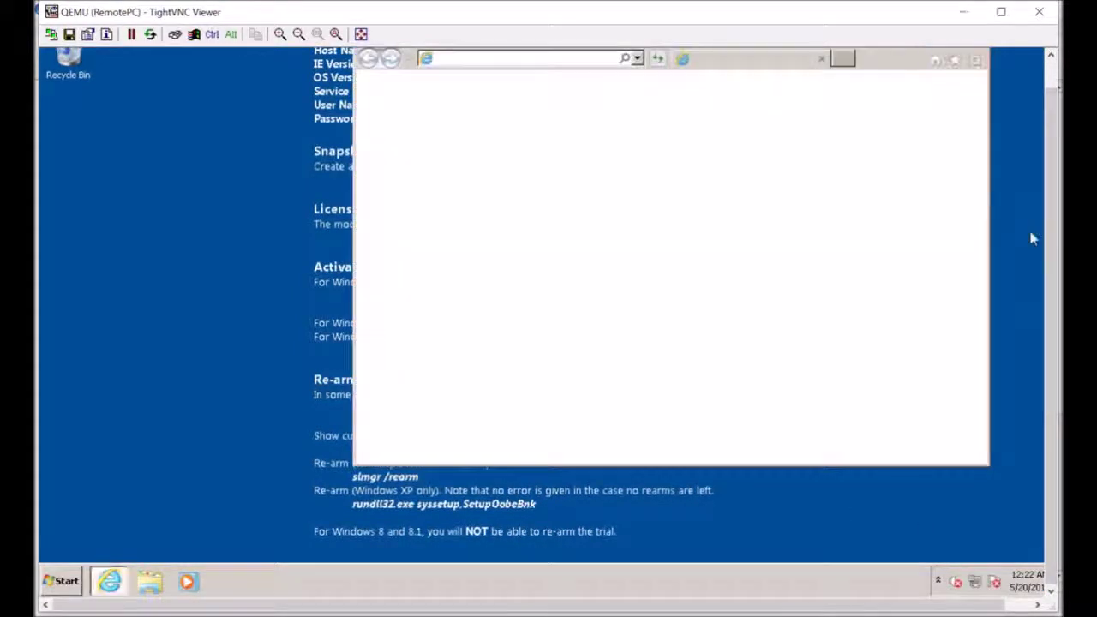
{"action": "scroll", "coordinate": [1046, 231], "scroll_direction": "up", "scroll_amount": 1}
{"action": "left_click", "coordinate": [591, 87]}
{"action": "key", "text": "BackSpace"}
{"action": "type", "text": "http:"}
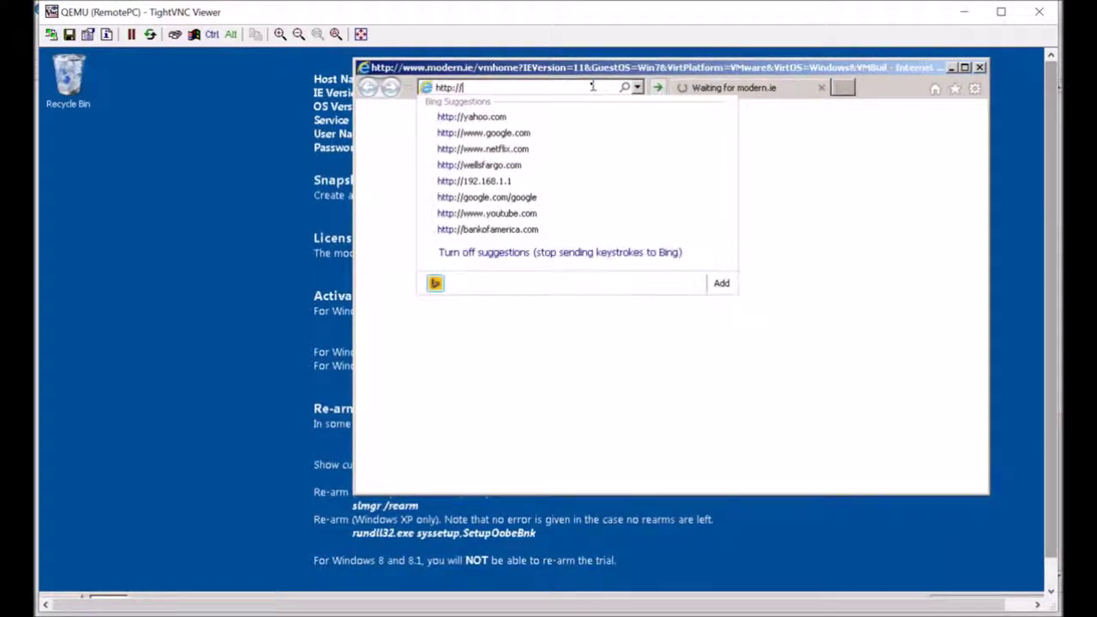
{"action": "type", "text": "//10.10."}
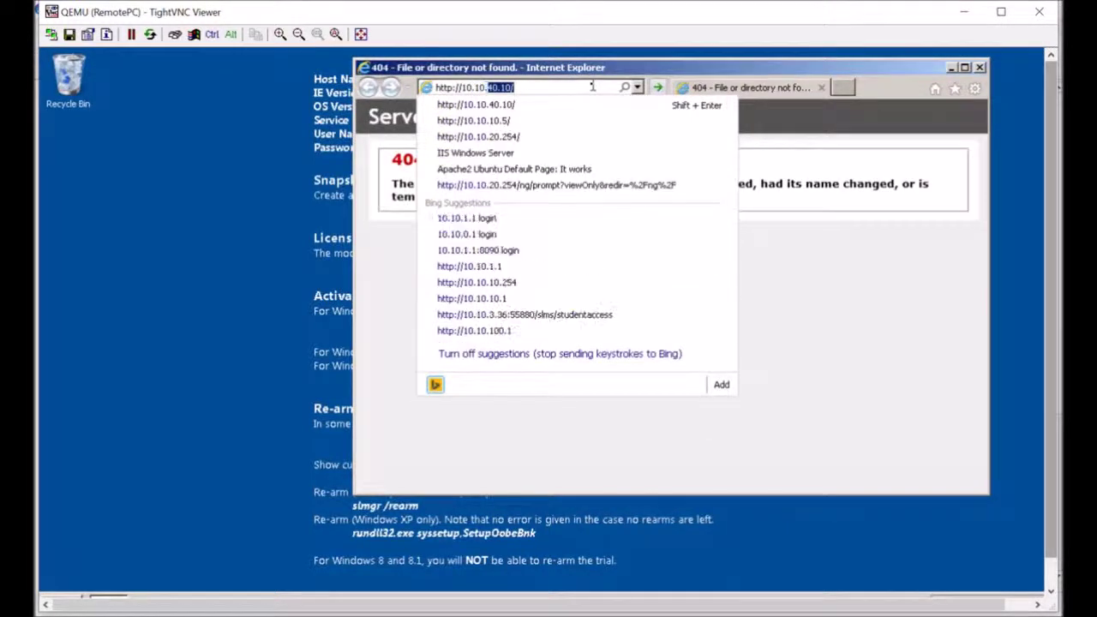
{"action": "type", "text": "10."}
{"action": "key", "text": "Return"}
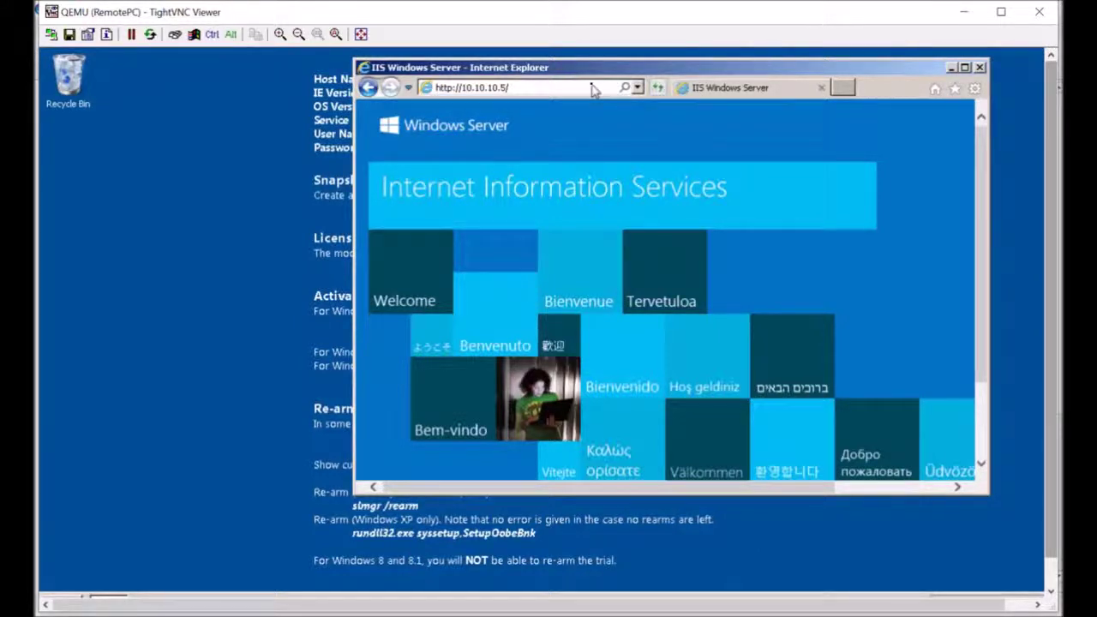
Step: Close Internet Explorer, return to the GNS3 topology, and show PC-2's IP configuration in its console
{"action": "left_click", "coordinate": [980, 67]}
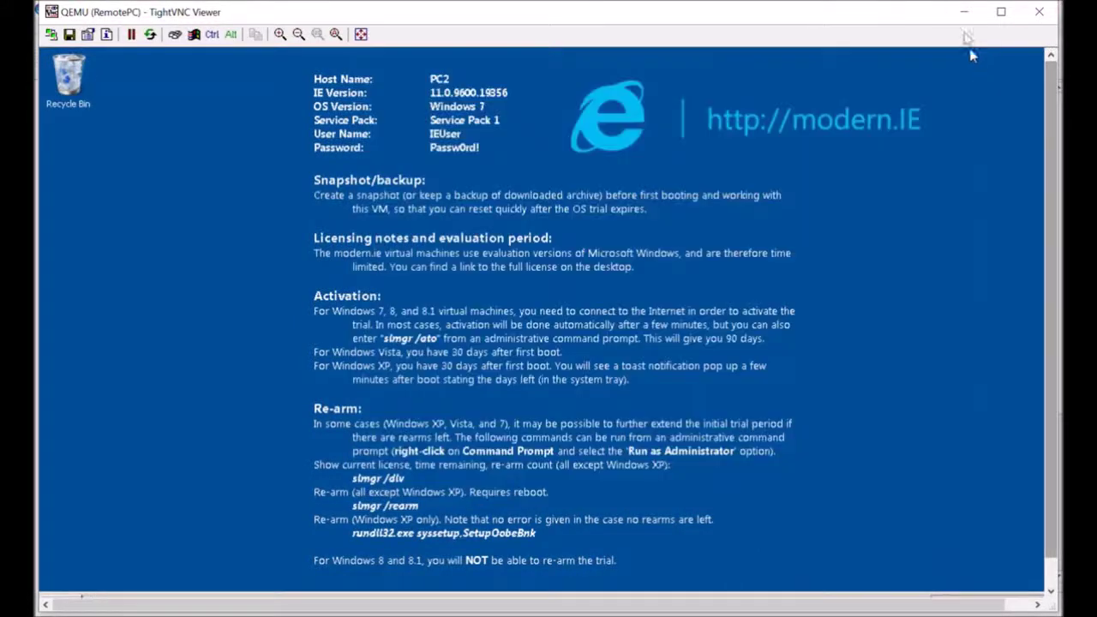
{"action": "left_click", "coordinate": [964, 12]}
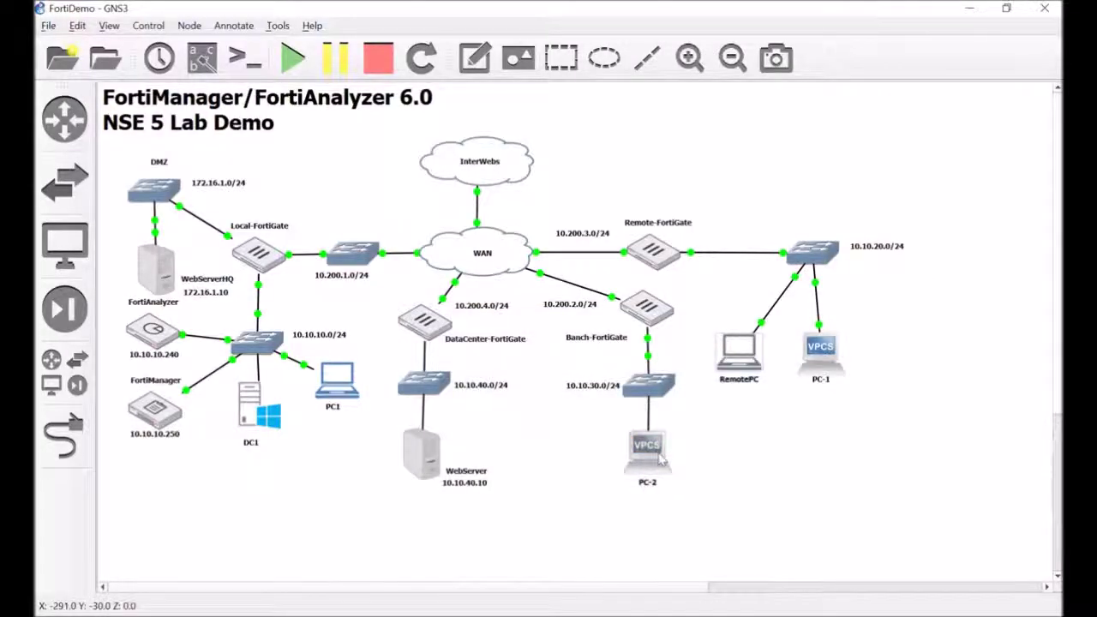
{"action": "double_click", "coordinate": [660, 460]}
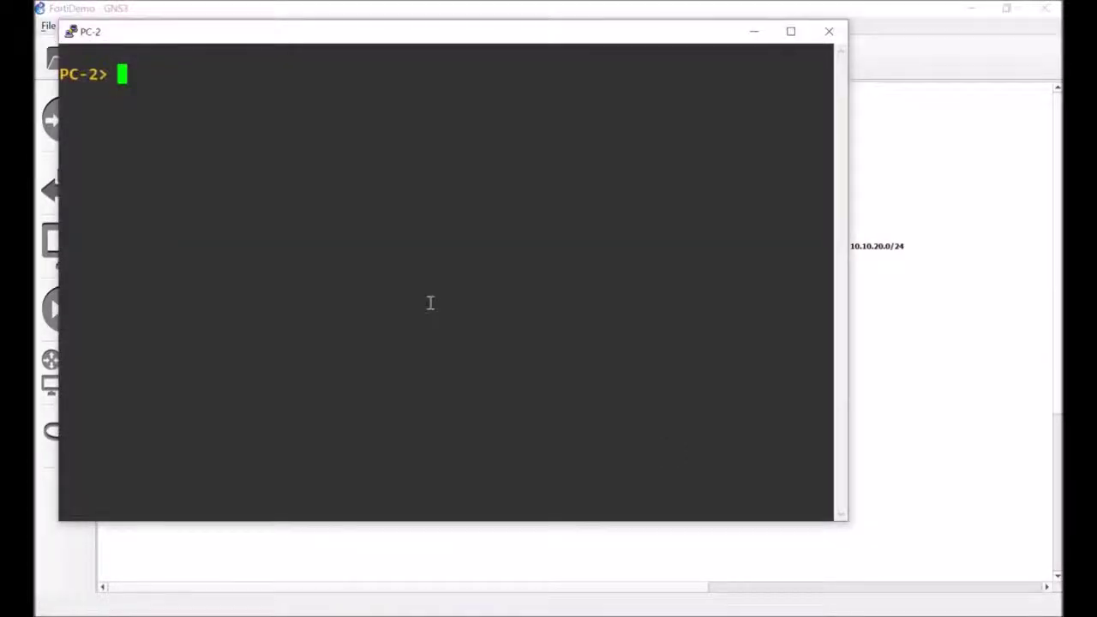
{"action": "type", "text": "show ip"}
{"action": "key", "text": "Return"}
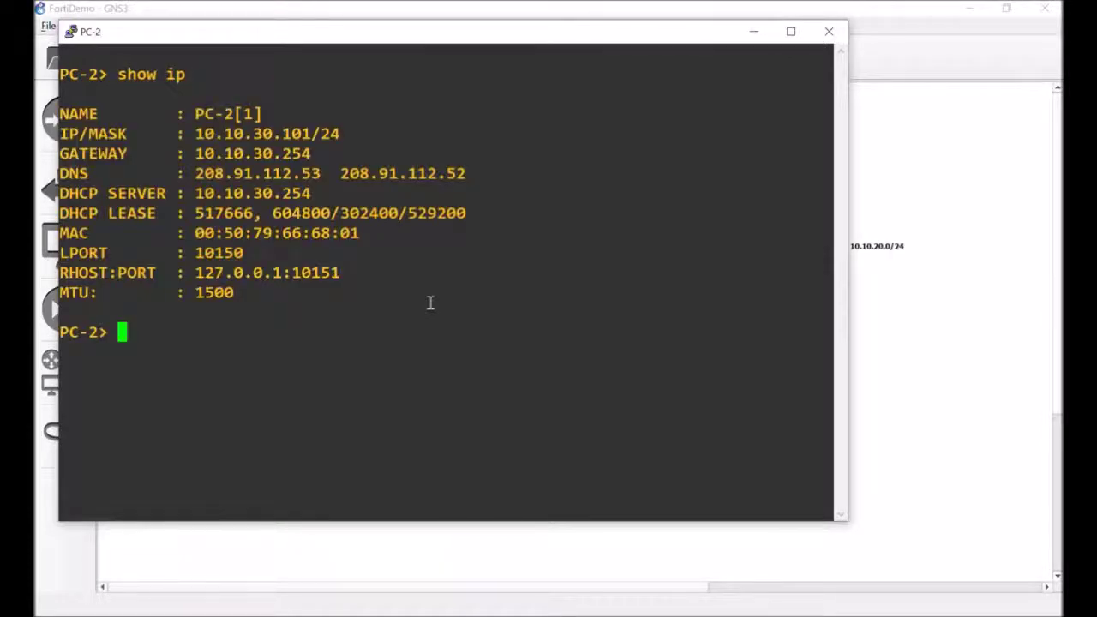
Step: Ping 10.10.10.254 from the PC-2 console
{"action": "type", "text": "ping 120"}
{"action": "key", "text": "BackSpace"}
{"action": "key", "text": "BackSpace"}
{"action": "type", "text": "0.10.10."}
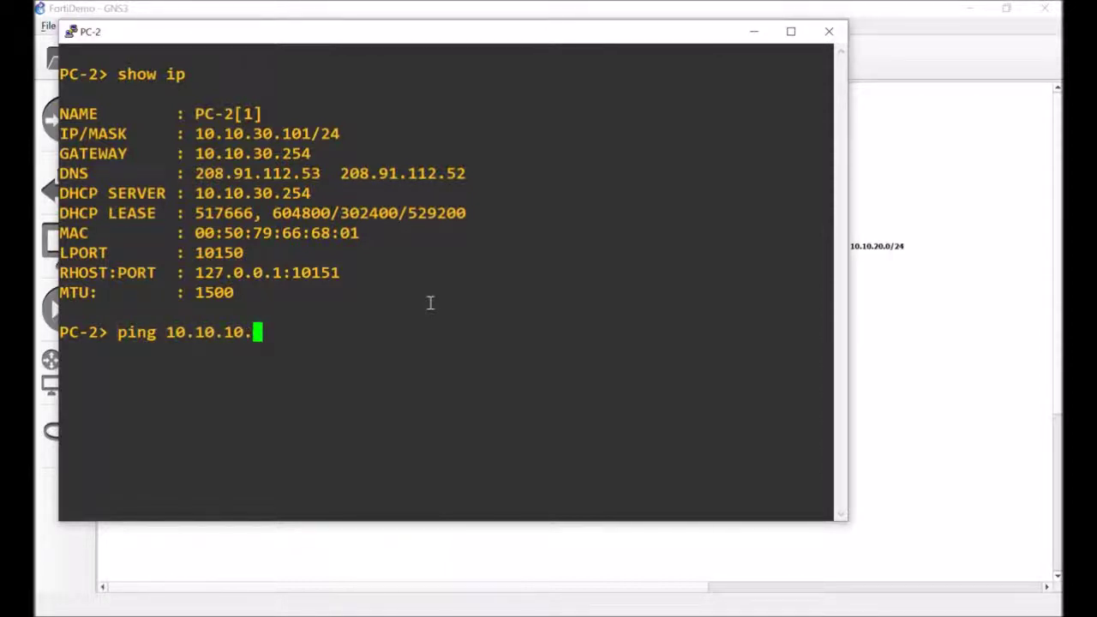
{"action": "type", "text": "254"}
{"action": "key", "text": "Return"}
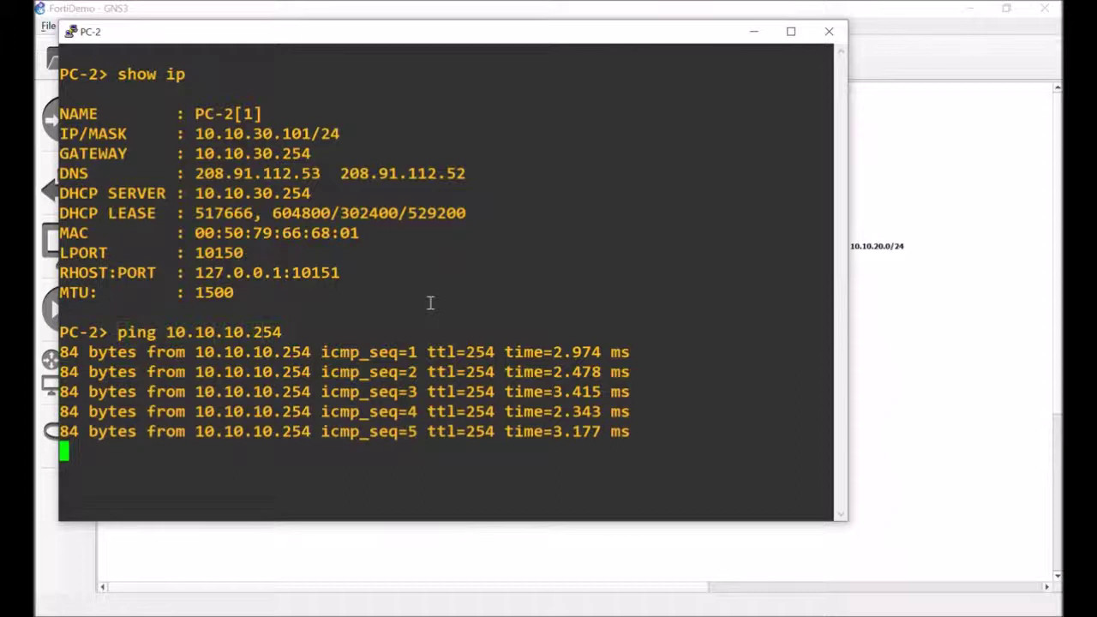
Step: Ping 10.10.20.254 from the PC-2 console, correcting the mistyped address 10.10.20.2545
{"action": "key", "text": "Up"}
{"action": "key", "text": "F12"}
{"action": "key", "text": "BackSpace"}
{"action": "key", "text": "BackSpace"}
{"action": "key", "text": "BackSpace"}
{"action": "key", "text": "BackSpace"}
{"action": "key", "text": "BackSpace"}
{"action": "key", "text": "BackSpace"}
{"action": "key", "text": "BackSpace"}
{"action": "key", "text": "BackSpace"}
{"action": "key", "text": "BackSpace"}
{"action": "key", "text": "BackSpace"}
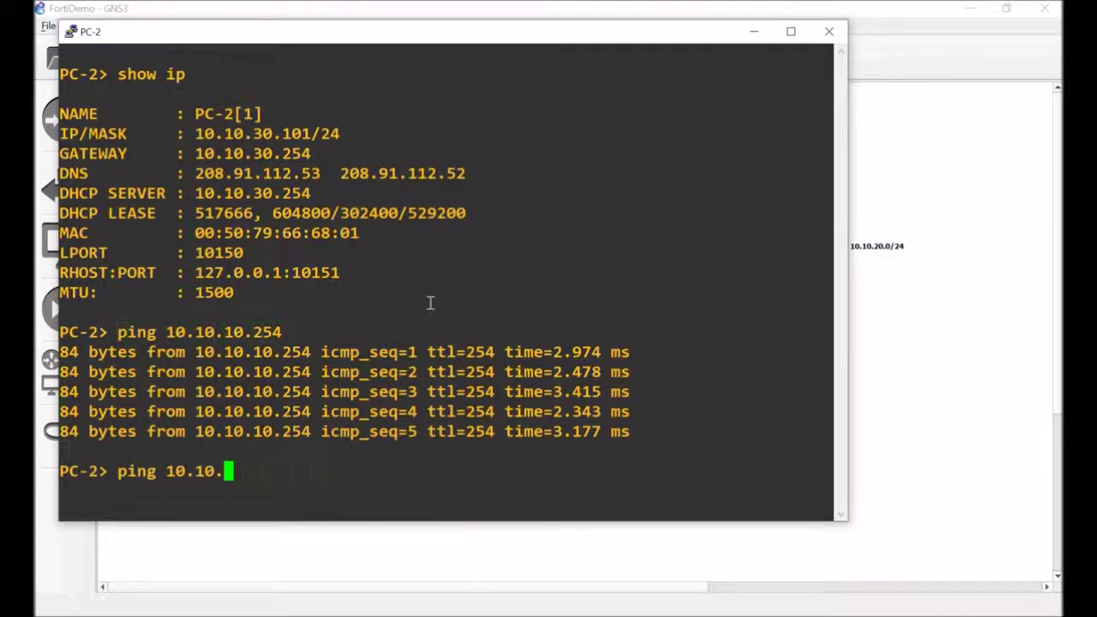
{"action": "type", "text": "20.2545"}
{"action": "key", "text": "Return"}
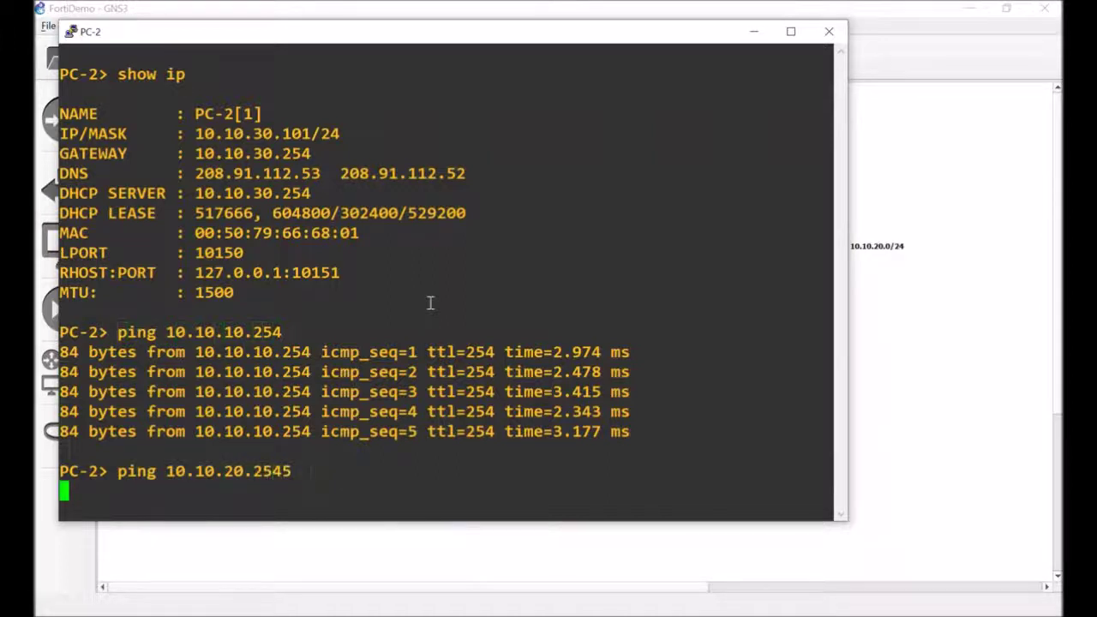
{"action": "key", "text": "Return"}
{"action": "key", "text": "Up"}
{"action": "key", "text": "BackSpace"}
{"action": "key", "text": "BackSpace"}
{"action": "type", "text": "4"}
{"action": "key", "text": "Return"}
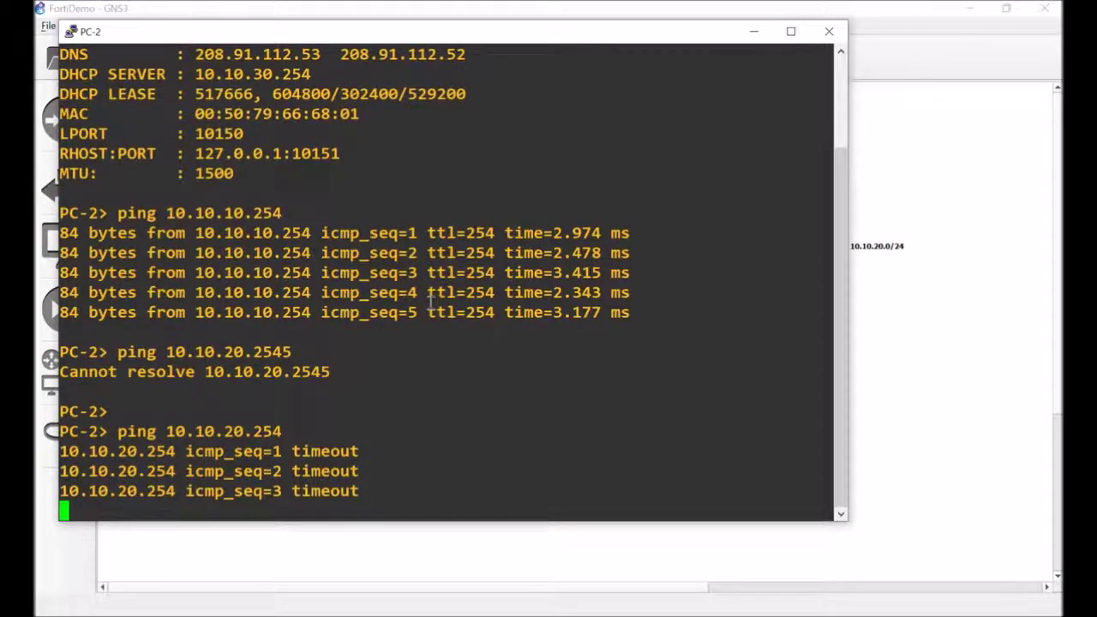
Step: Return to the GNS3 topology, switch to PC1's desktop, and restore its FortiManager browser window
{"action": "left_click", "coordinate": [939, 352]}
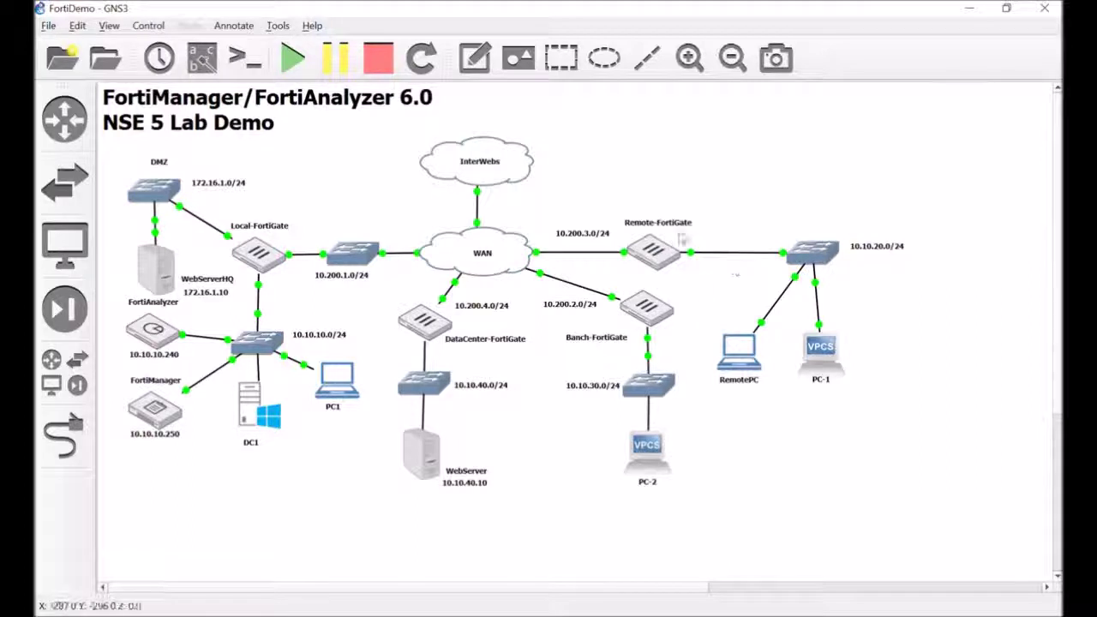
{"action": "mouse_move", "coordinate": [724, 612]}
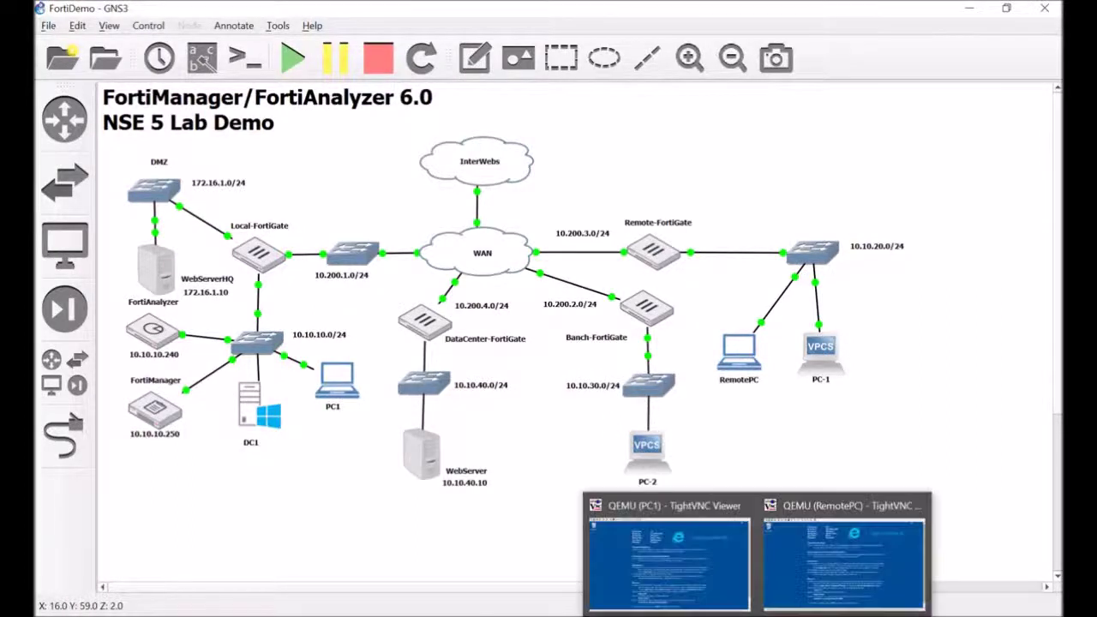
{"action": "left_click", "coordinate": [656, 557]}
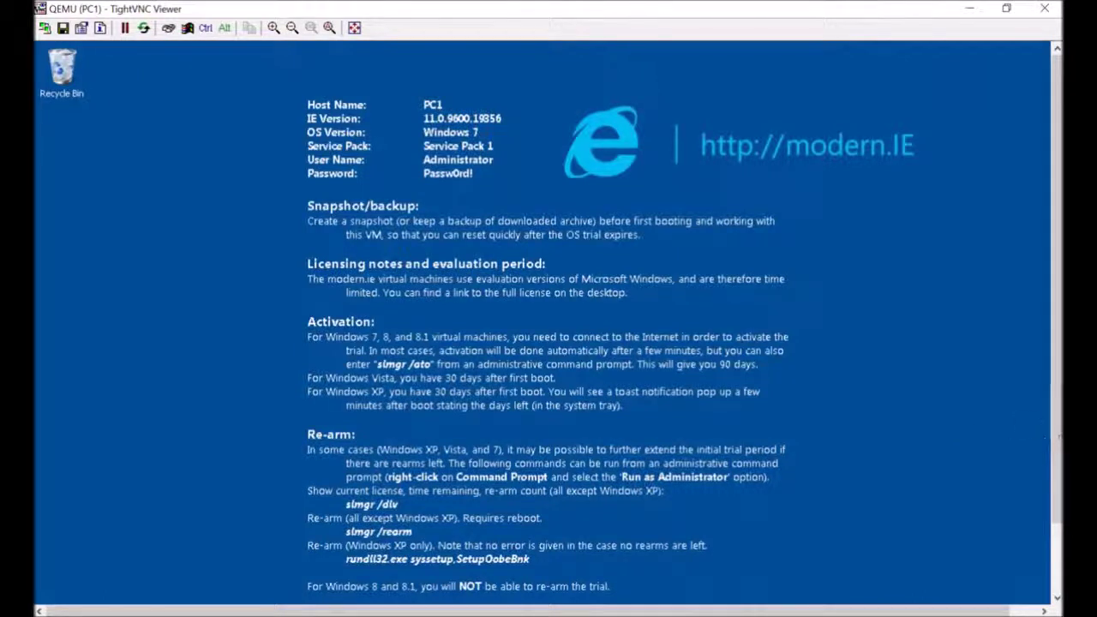
{"action": "left_click_drag", "start_coordinate": [1056, 431], "coordinate": [1055, 505]}
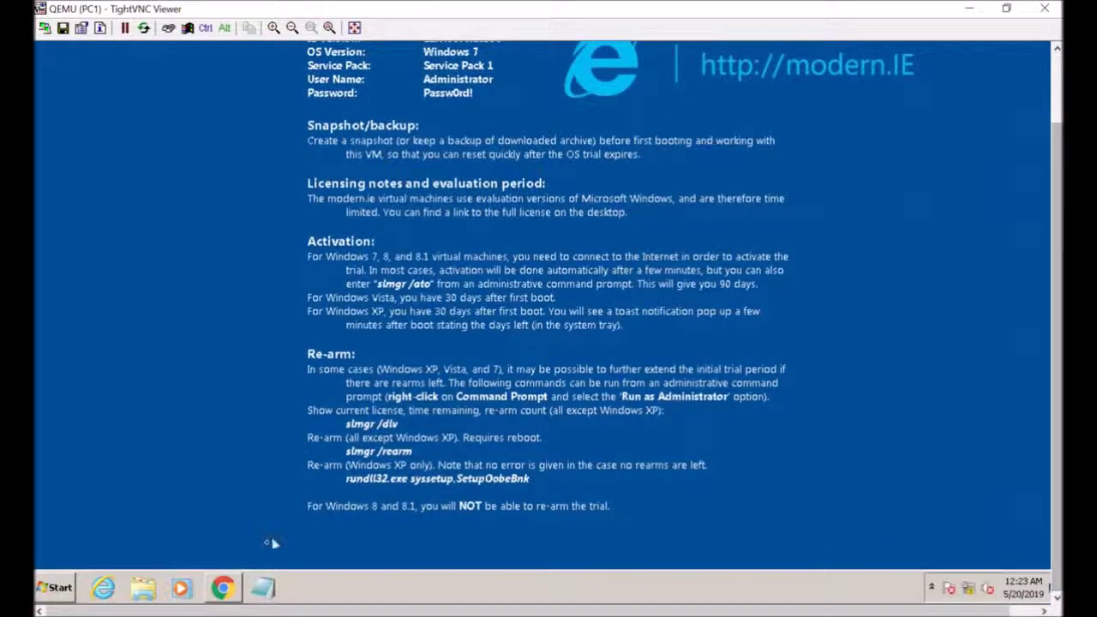
{"action": "left_click", "coordinate": [231, 591]}
{"action": "left_click_drag", "start_coordinate": [1056, 203], "coordinate": [1057, 153]}
{"action": "left_click", "coordinate": [1046, 253]}
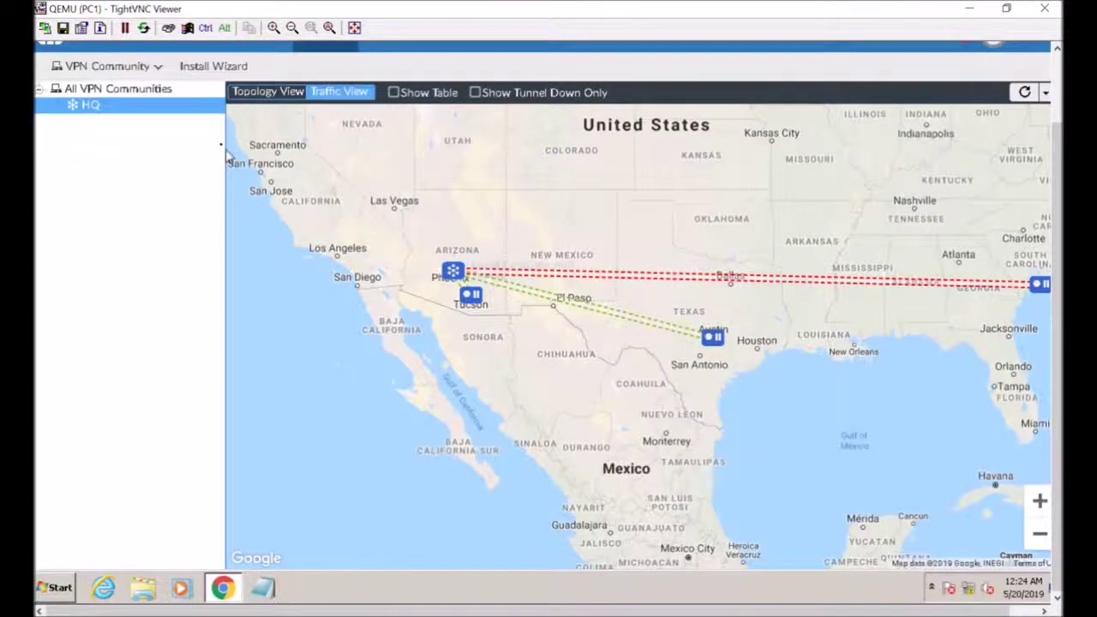
Step: Switch FortiManager to Policy & Objects and open the IPv4 policies of the Datacenter package under Data Centers
{"action": "left_click", "coordinate": [133, 75]}
{"action": "left_click", "coordinate": [133, 75]}
{"action": "left_click", "coordinate": [1058, 66]}
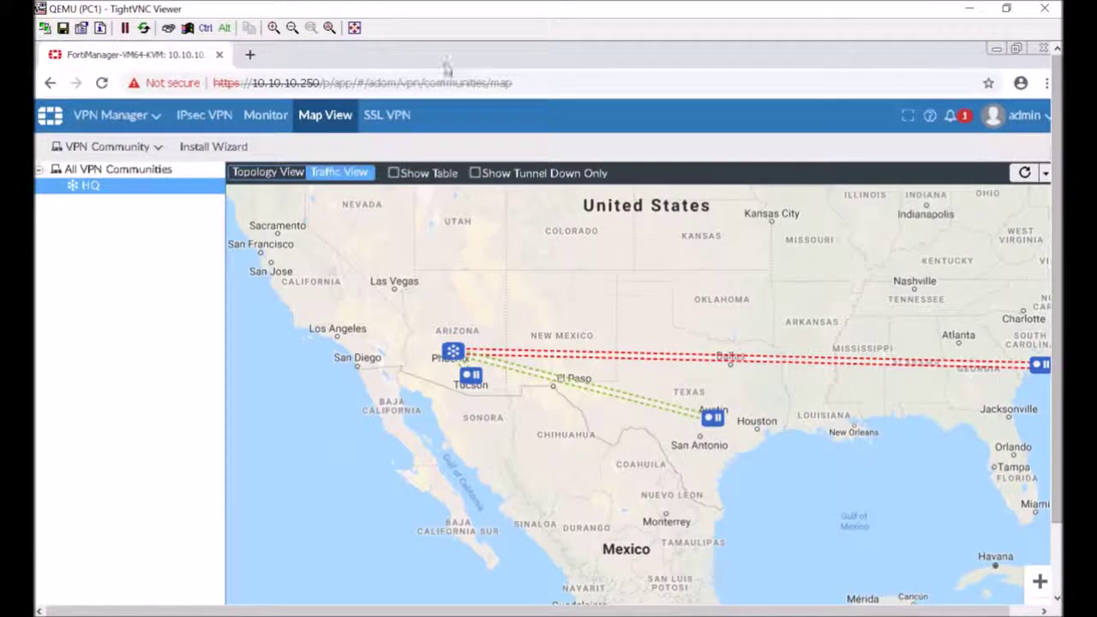
{"action": "left_click", "coordinate": [124, 115]}
{"action": "left_click", "coordinate": [272, 187]}
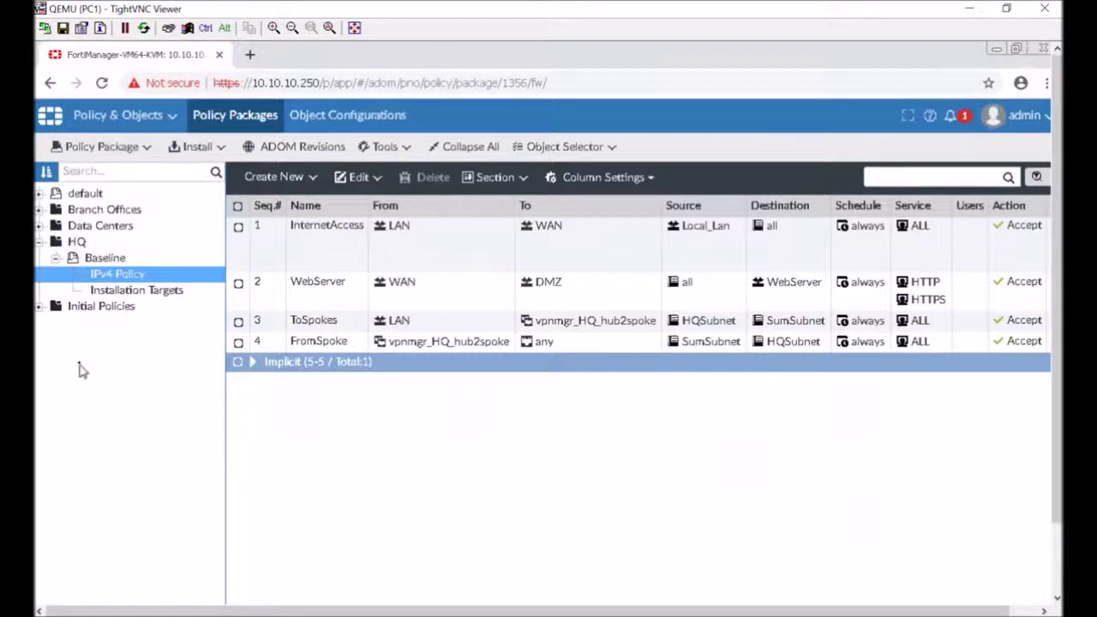
{"action": "left_click", "coordinate": [96, 225]}
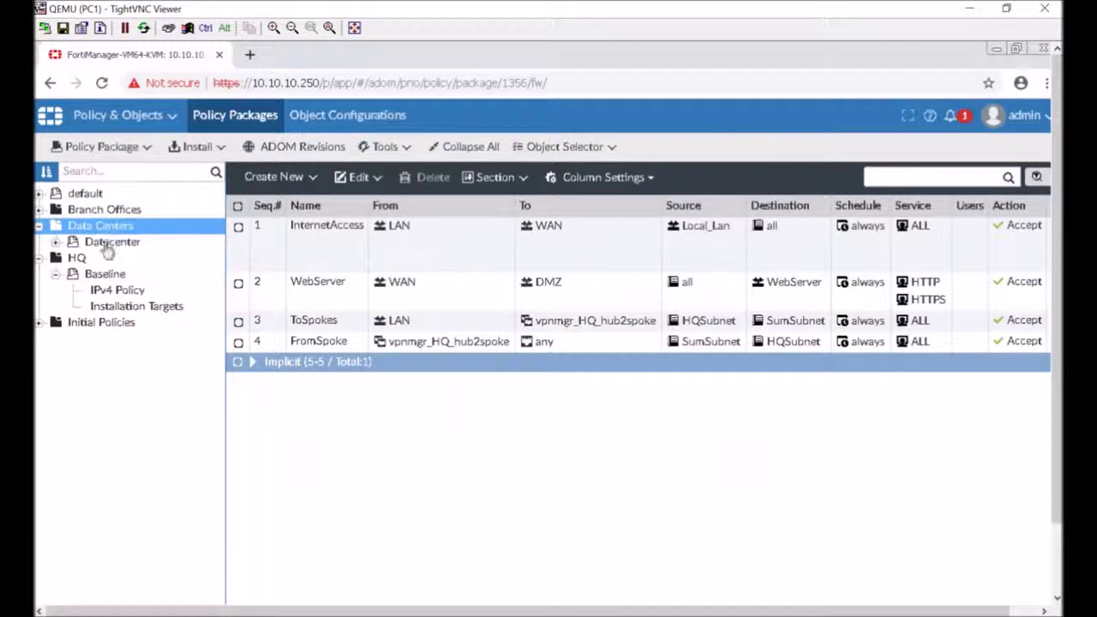
{"action": "left_click", "coordinate": [107, 243]}
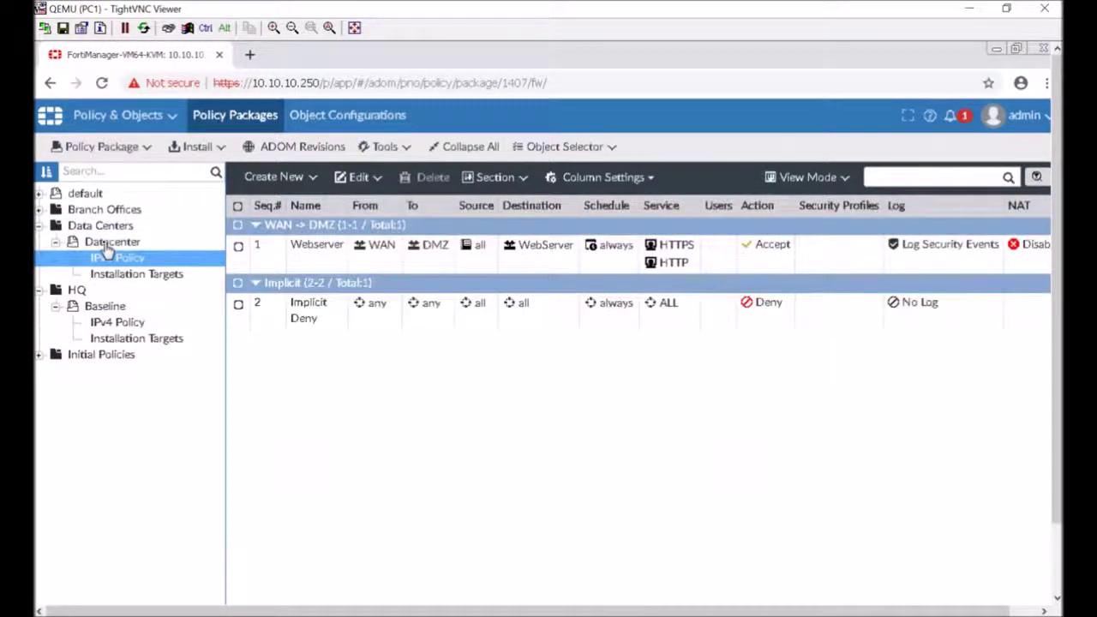
Step: Start a new IPv4 policy named FromHQ with incoming interface vpnmgr_HQ_spoke2hub and outgoing interface DMZ
{"action": "left_click", "coordinate": [292, 178]}
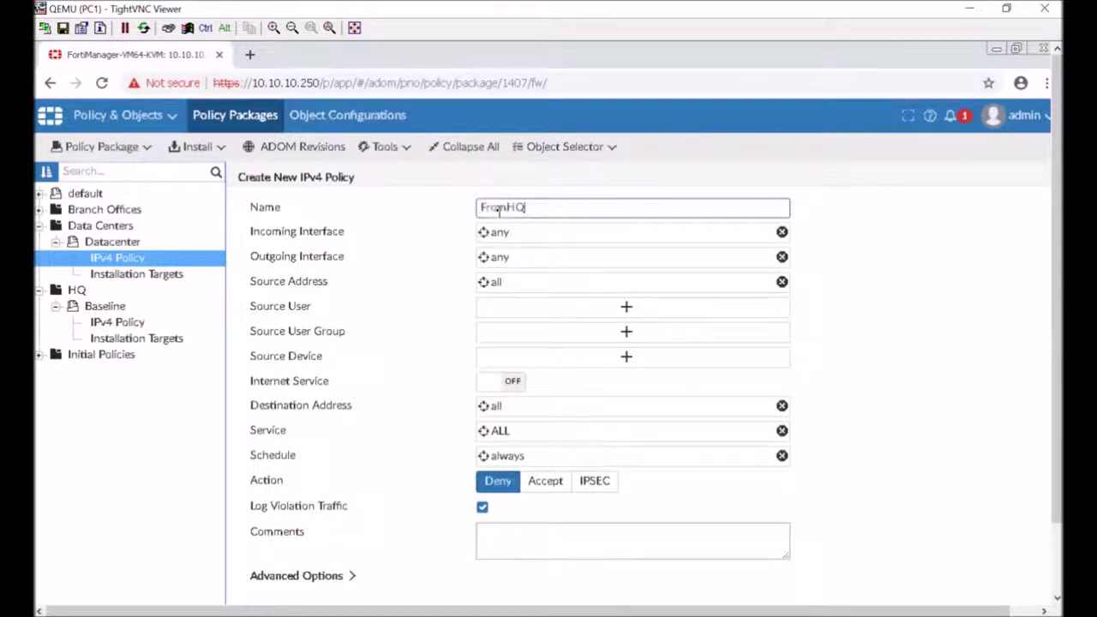
{"action": "left_click", "coordinate": [500, 232]}
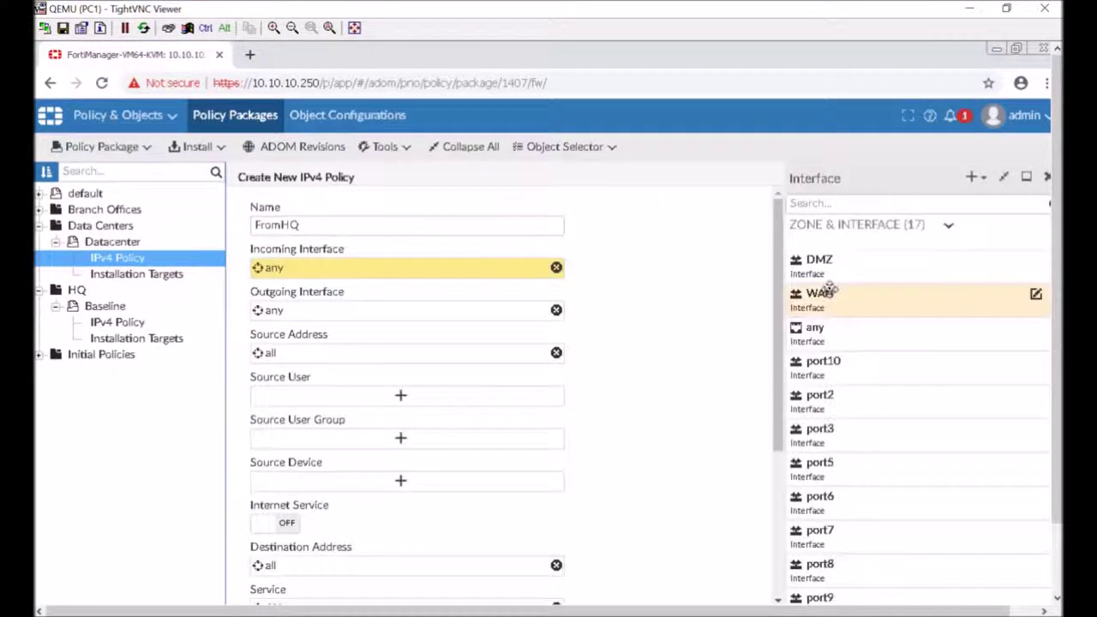
{"action": "scroll", "coordinate": [843, 272], "scroll_direction": "down", "scroll_amount": 3}
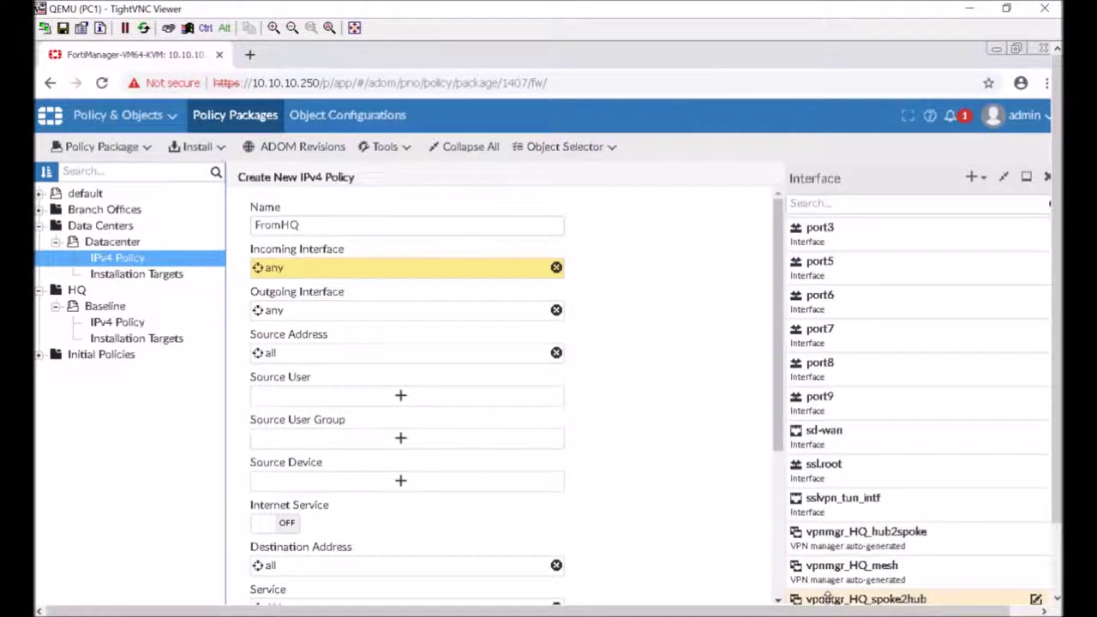
{"action": "left_click", "coordinate": [891, 599]}
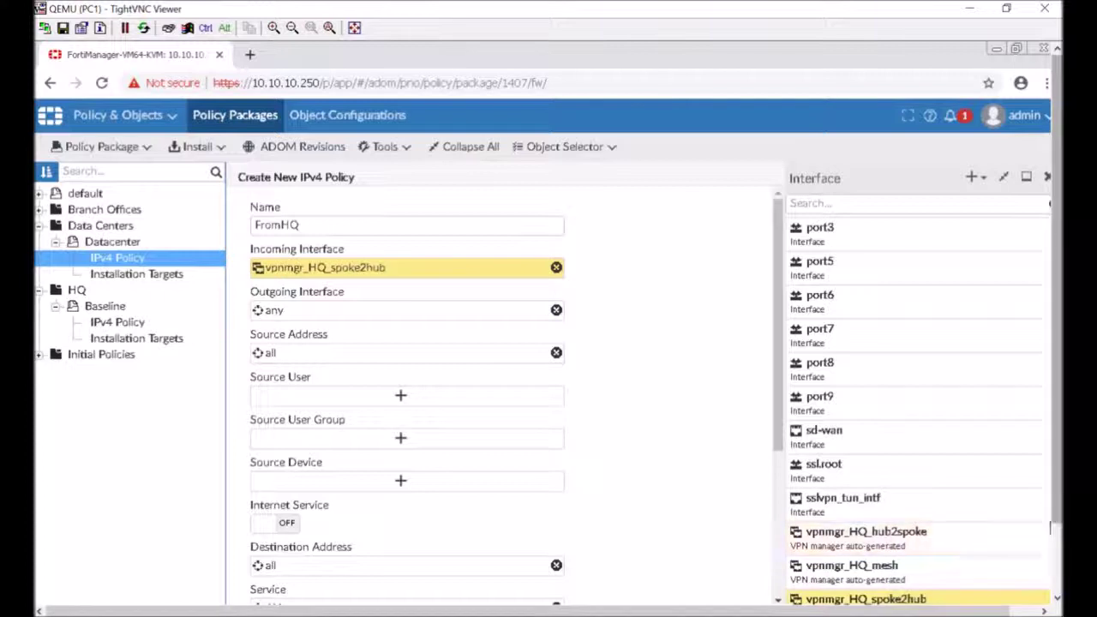
{"action": "left_click", "coordinate": [380, 316]}
{"action": "scroll", "coordinate": [852, 277], "scroll_direction": "up", "scroll_amount": 5}
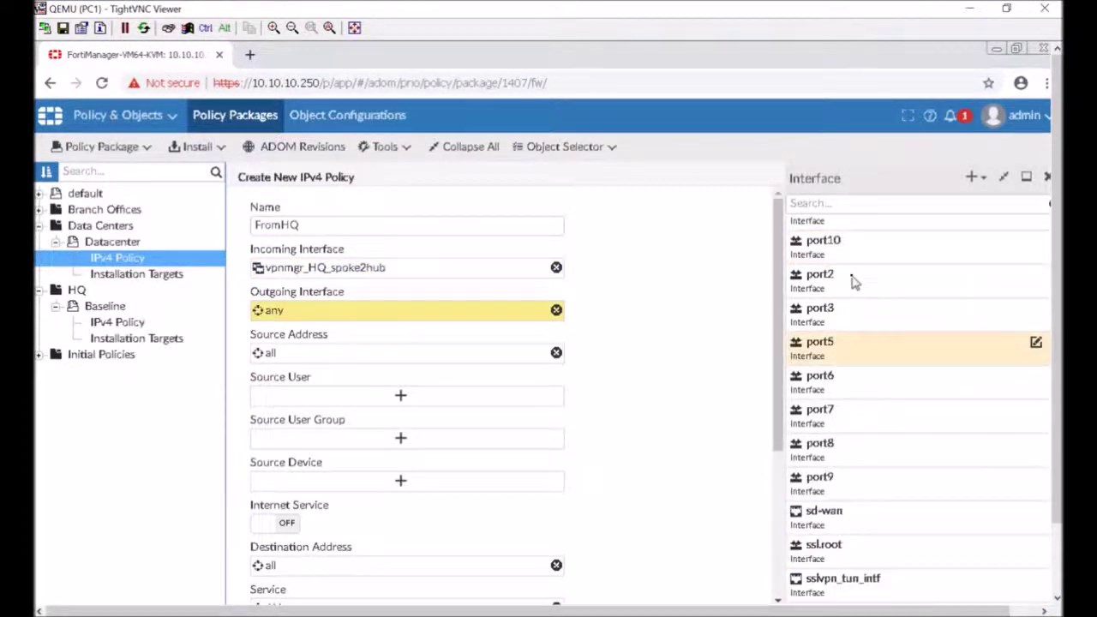
{"action": "left_click", "coordinate": [851, 274]}
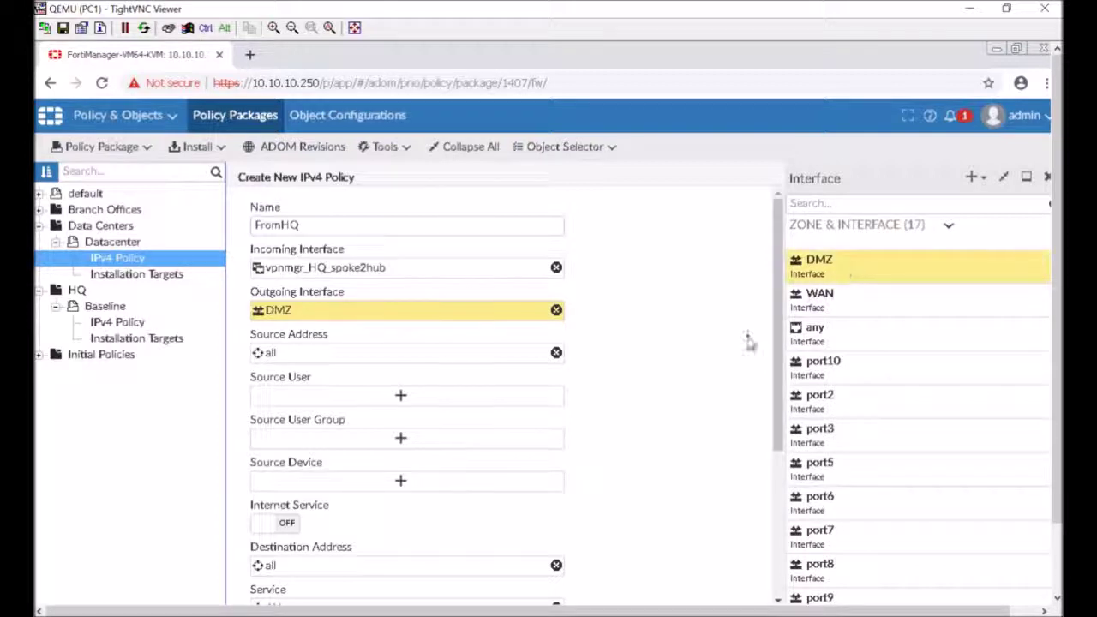
Step: Set the FromHQ policy's source address to SumSubnet and its destination address to SpokeSubnet
{"action": "left_click", "coordinate": [482, 355]}
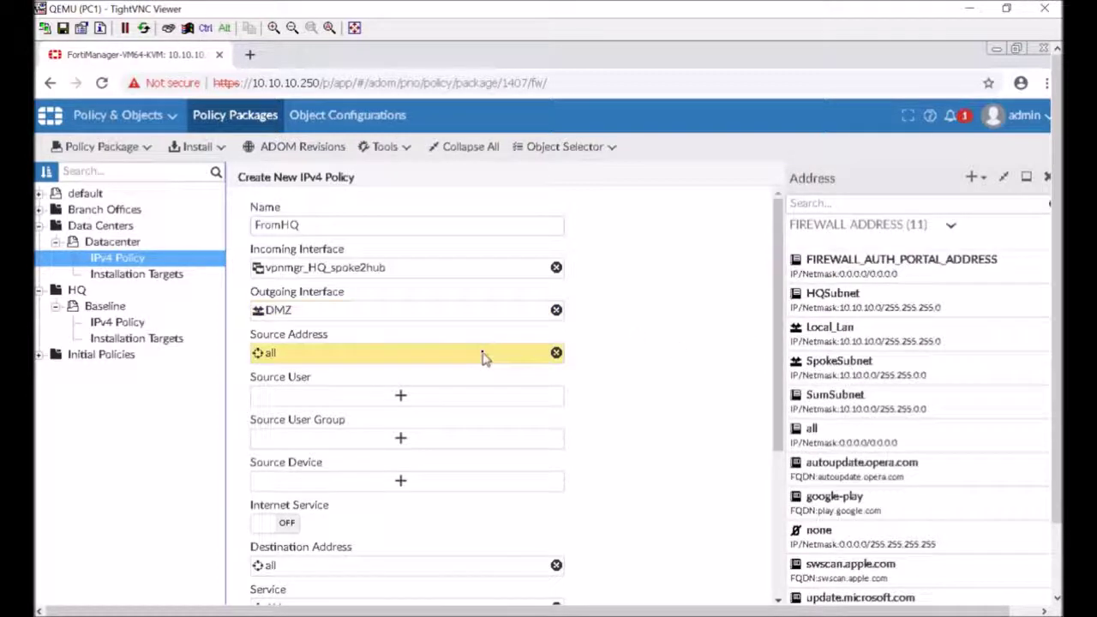
{"action": "left_click", "coordinate": [868, 396]}
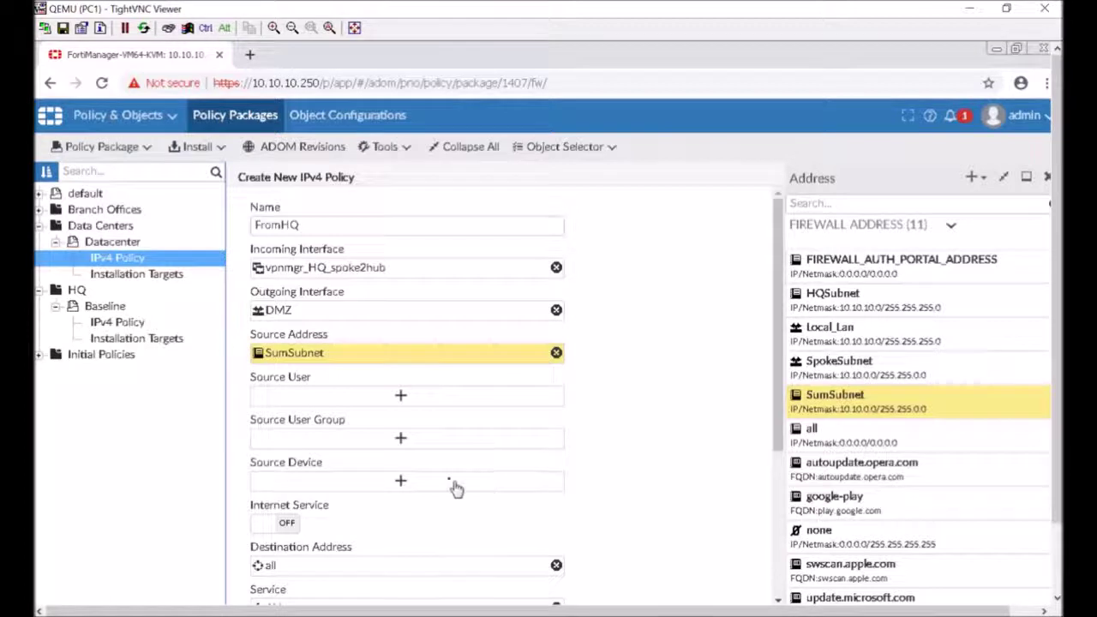
{"action": "left_click", "coordinate": [342, 566]}
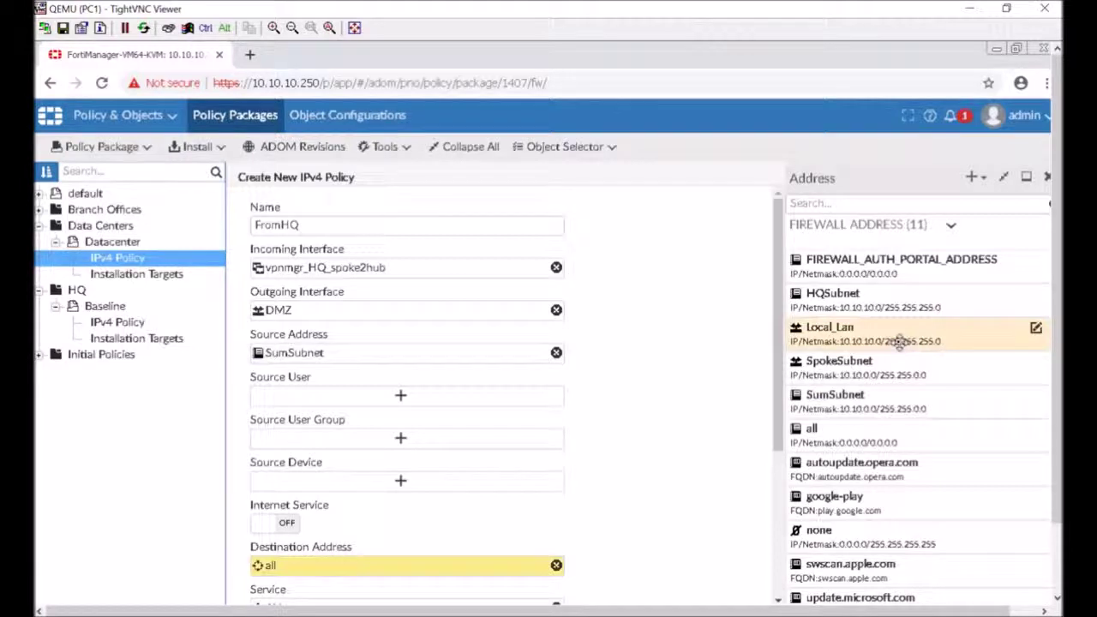
{"action": "scroll", "coordinate": [898, 343], "scroll_direction": "down", "scroll_amount": 1}
{"action": "scroll", "coordinate": [899, 345], "scroll_direction": "up", "scroll_amount": 1}
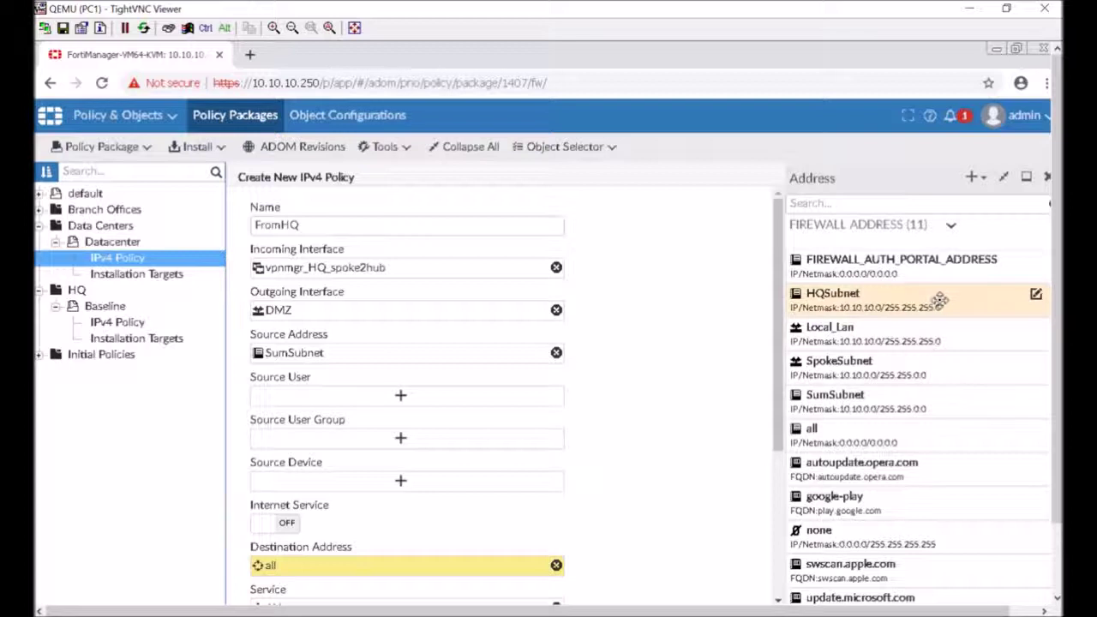
{"action": "left_click", "coordinate": [939, 373]}
Step: Set the FromHQ policy's action to Accept and close the address object list
{"action": "scroll", "coordinate": [730, 418], "scroll_direction": "down", "scroll_amount": 2}
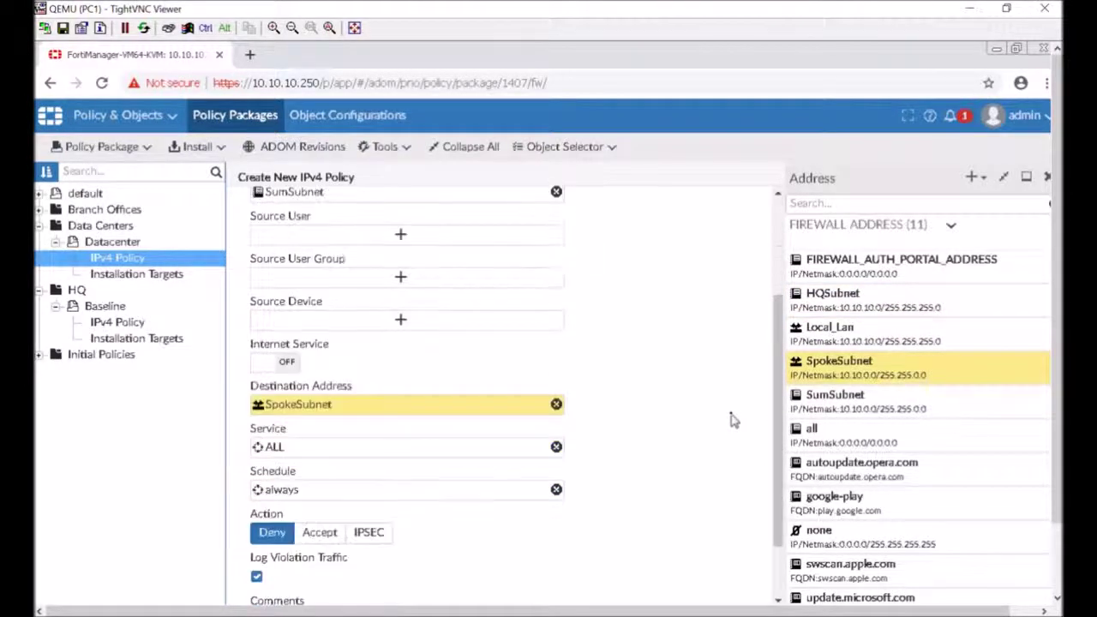
{"action": "left_click", "coordinate": [319, 532]}
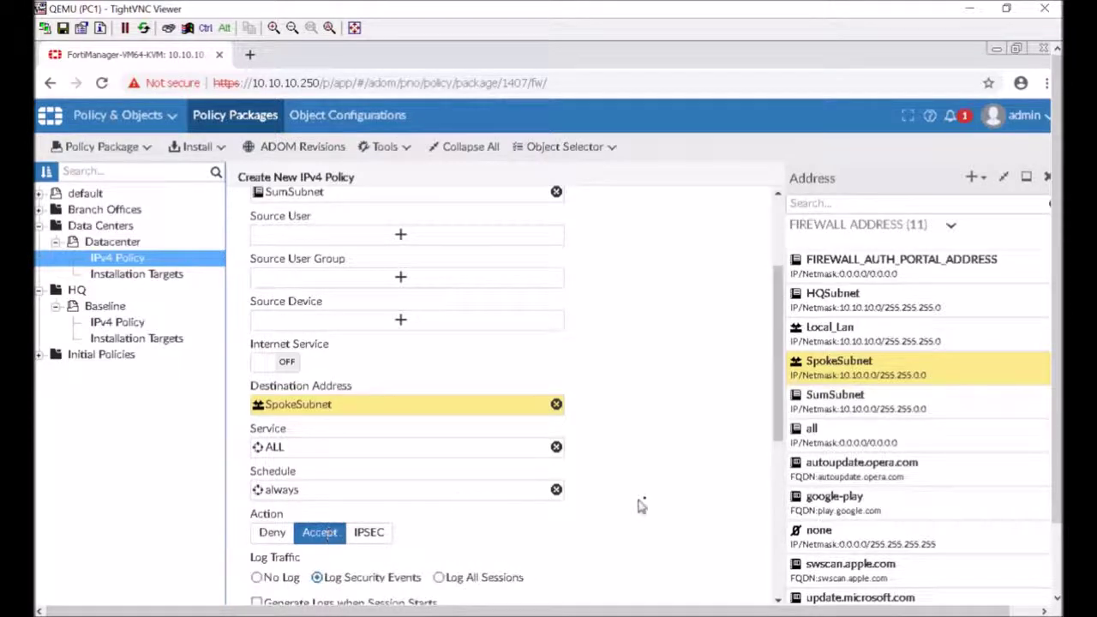
{"action": "scroll", "coordinate": [656, 502], "scroll_direction": "down", "scroll_amount": 2}
{"action": "scroll", "coordinate": [509, 529], "scroll_direction": "down", "scroll_amount": 2}
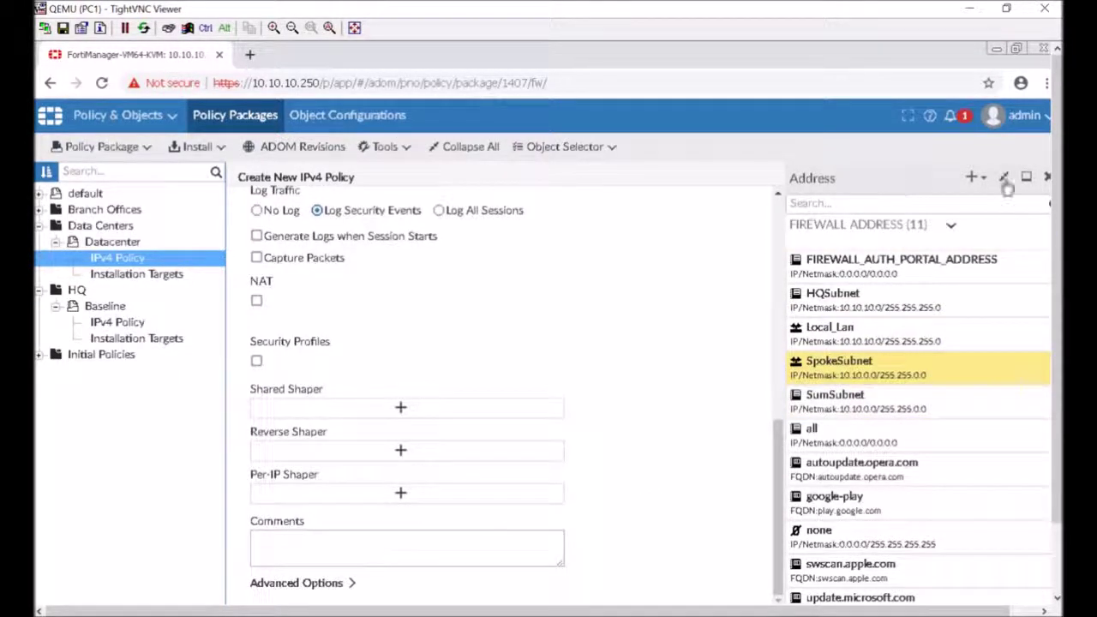
{"action": "left_click", "coordinate": [1047, 177]}
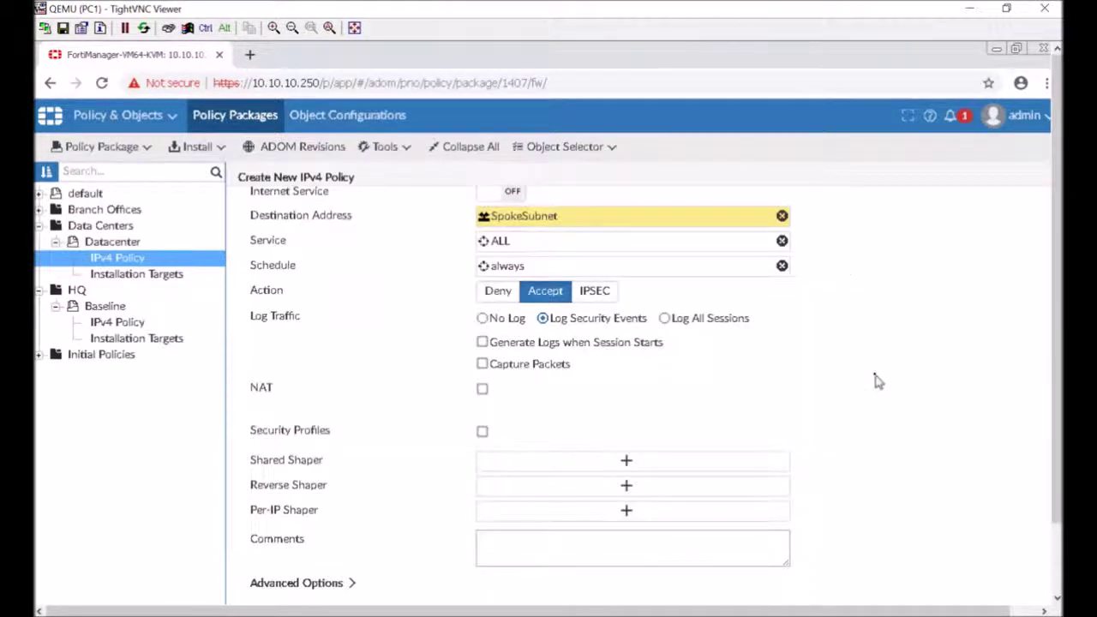
Step: Review the remaining FromHQ policy settings and save the new policy in the Datacenter package
{"action": "scroll", "coordinate": [877, 380], "scroll_direction": "up", "scroll_amount": 2}
{"action": "scroll", "coordinate": [877, 380], "scroll_direction": "down", "scroll_amount": 2}
{"action": "left_click_drag", "start_coordinate": [1052, 424], "coordinate": [1051, 493]}
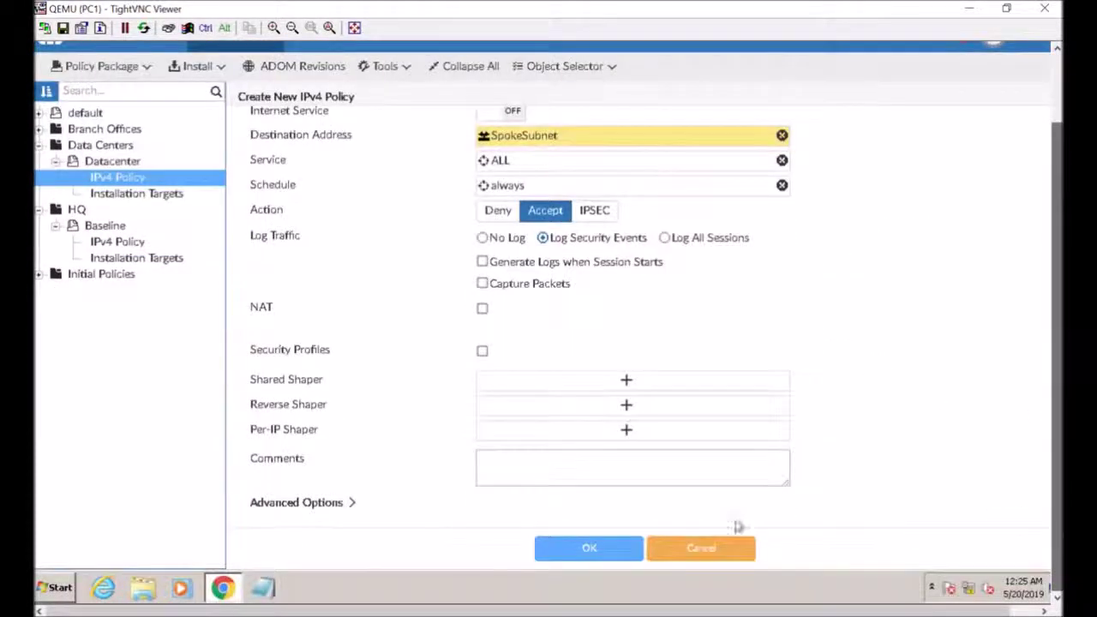
{"action": "left_click", "coordinate": [612, 557]}
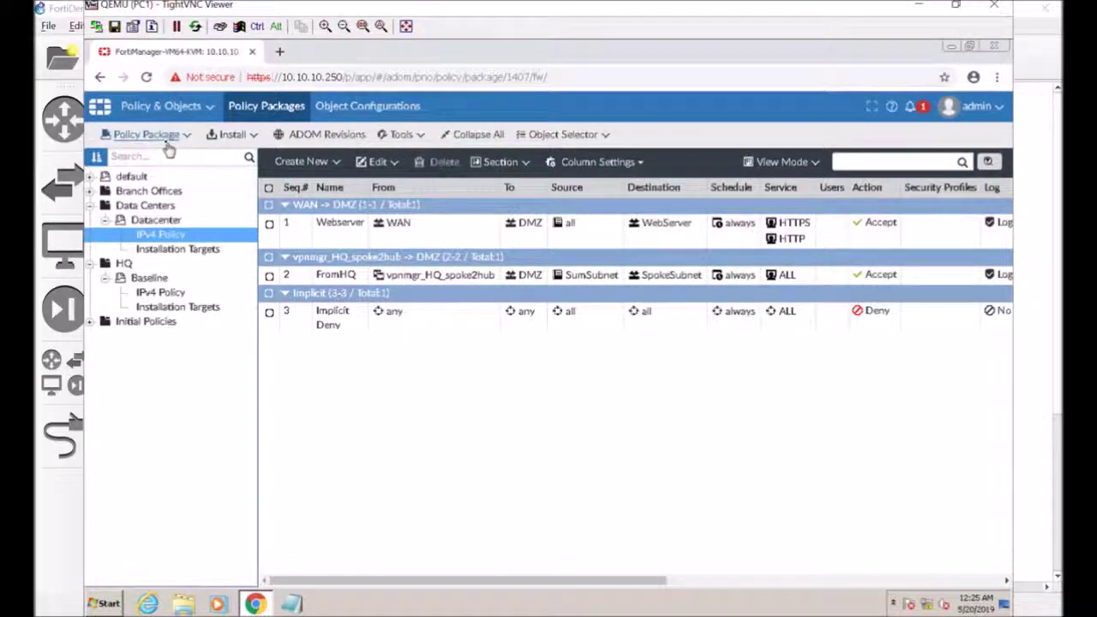
Step: Re-install the Datacenter policy package on Datacenter-FortiGate from Device Manager and finish the installation
{"action": "left_click", "coordinate": [160, 106]}
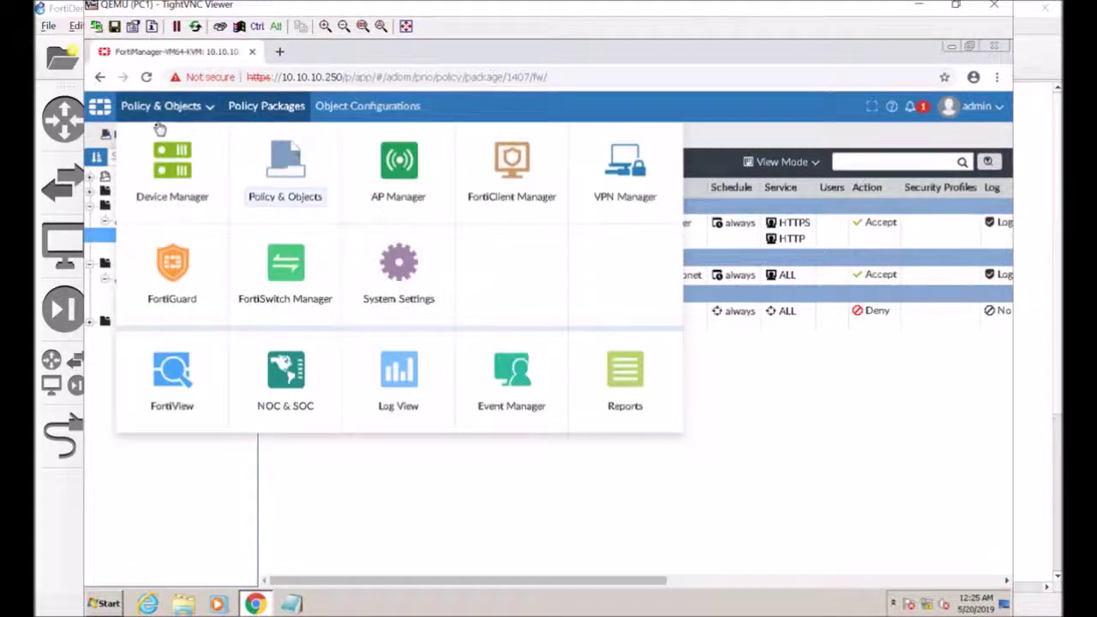
{"action": "left_click", "coordinate": [171, 167]}
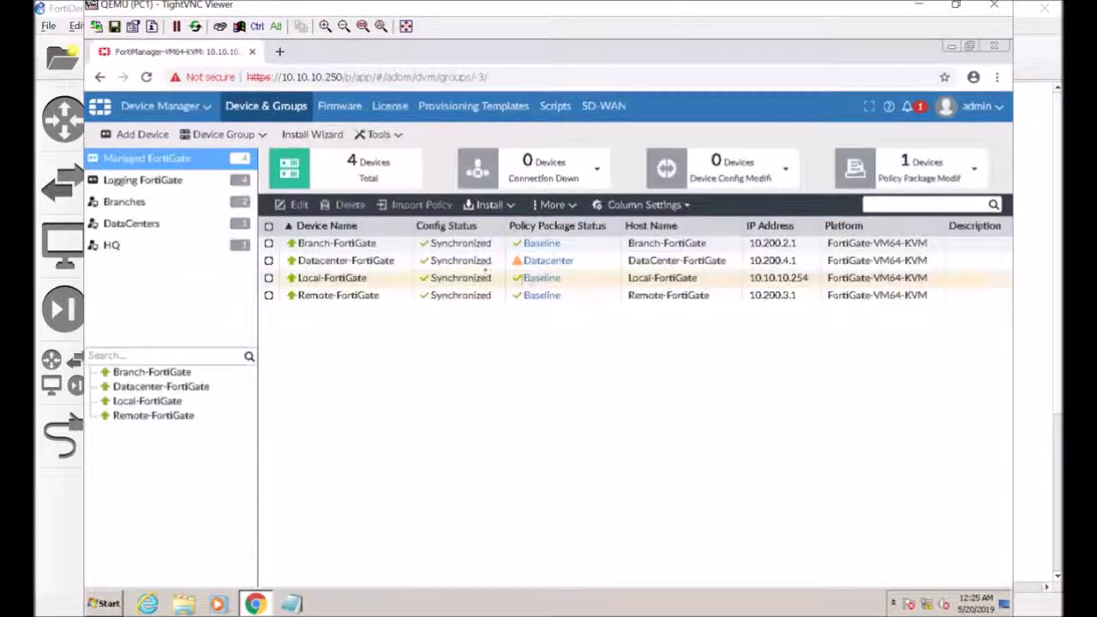
{"action": "right_click", "coordinate": [556, 267]}
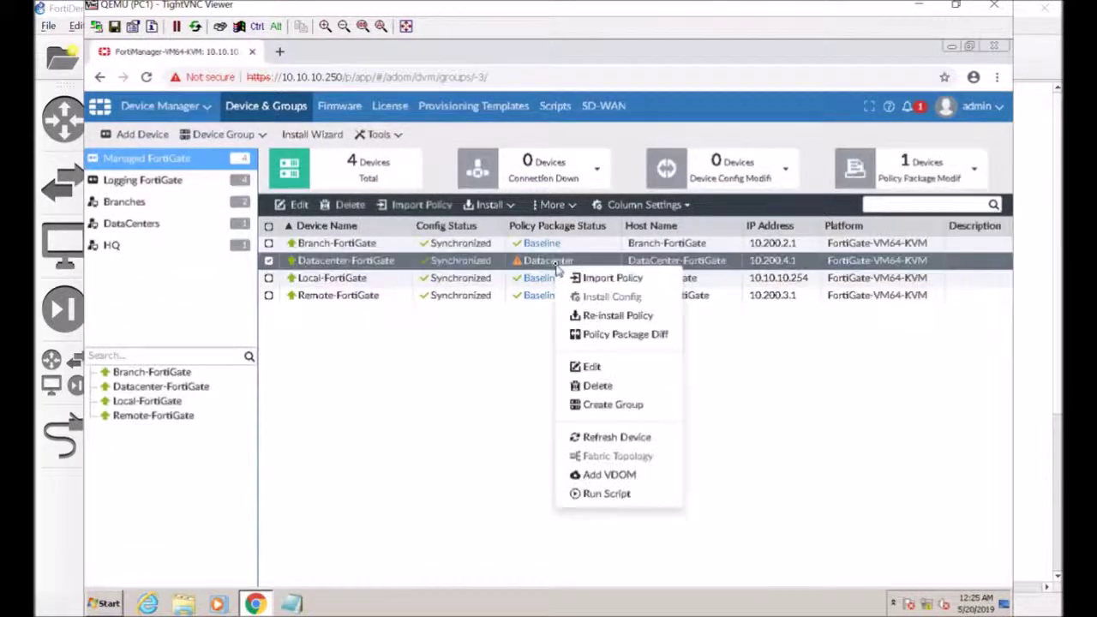
{"action": "left_click", "coordinate": [615, 317]}
{"action": "left_click", "coordinate": [612, 394]}
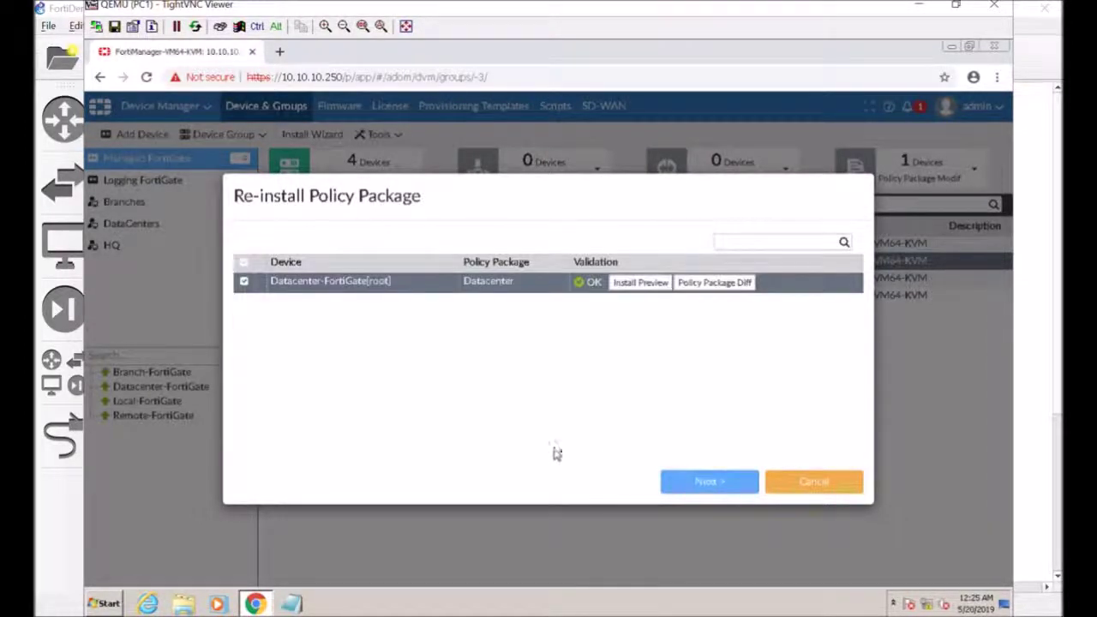
{"action": "left_click", "coordinate": [698, 485]}
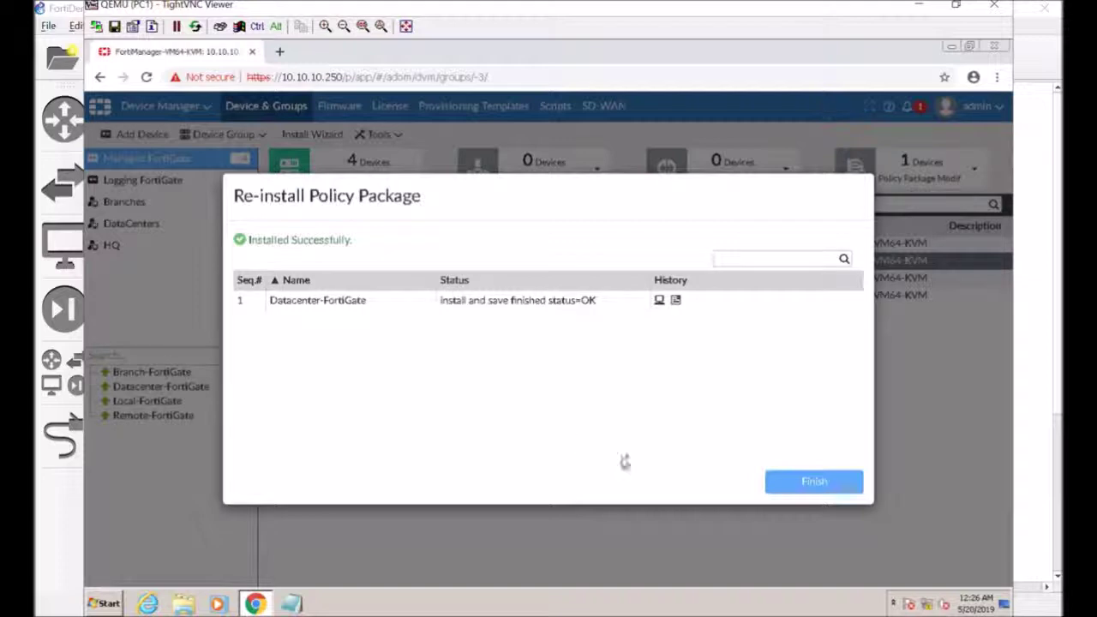
{"action": "left_click", "coordinate": [767, 485]}
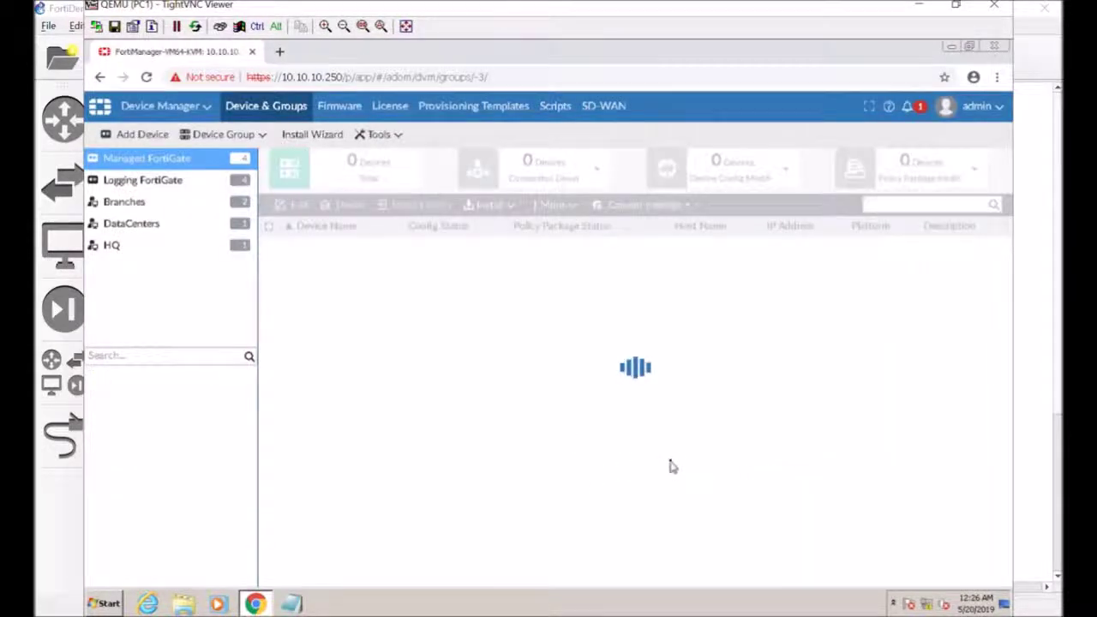
{"action": "left_click", "coordinate": [354, 261]}
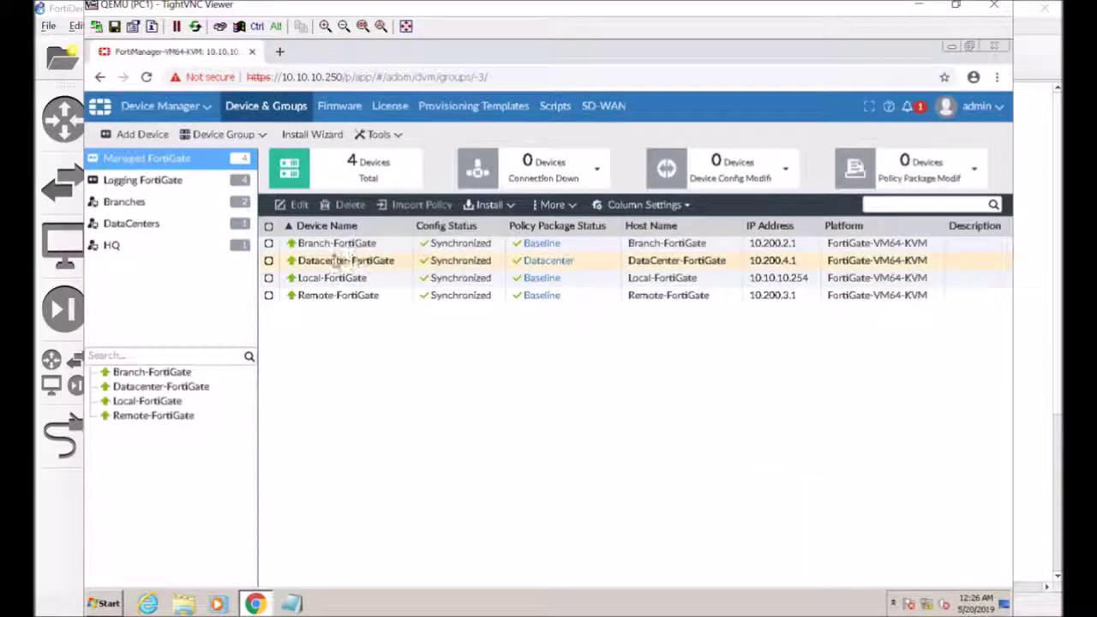
Step: Switch to VPN Manager and examine the HQ community's tunnels on the map in Traffic View
{"action": "left_click", "coordinate": [155, 112]}
{"action": "left_click", "coordinate": [624, 171]}
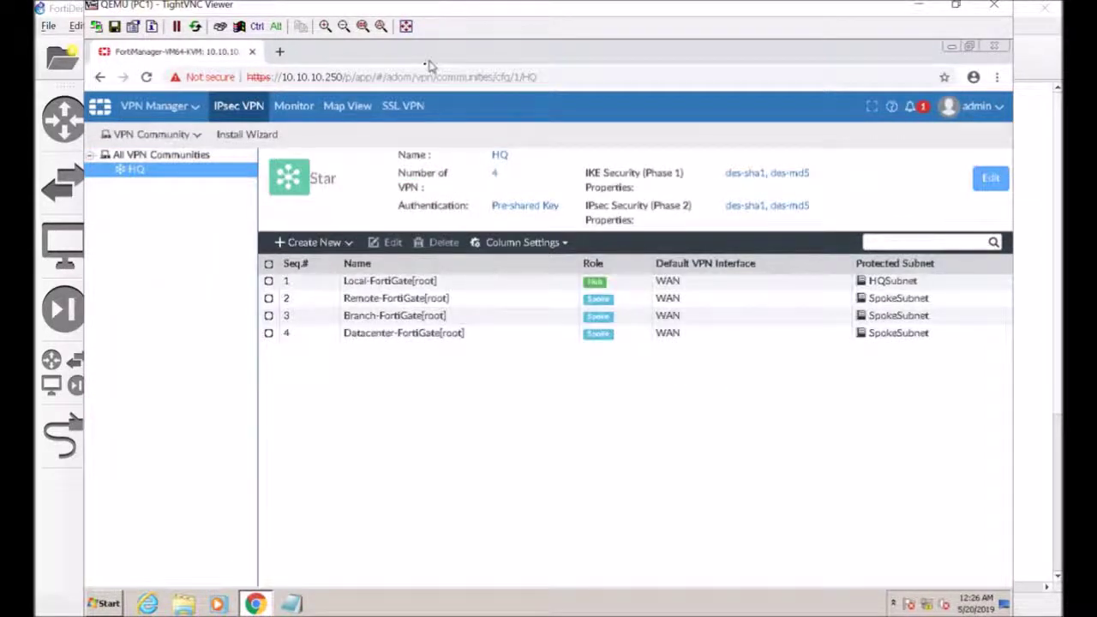
{"action": "left_click", "coordinate": [340, 119]}
{"action": "left_click", "coordinate": [348, 116]}
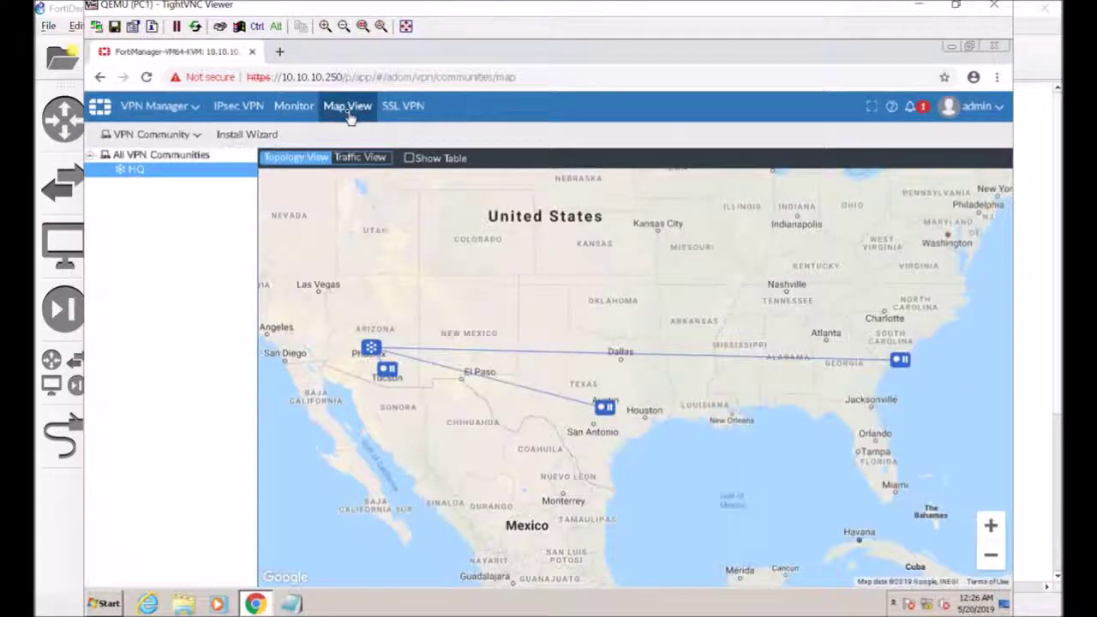
{"action": "left_click", "coordinate": [351, 158]}
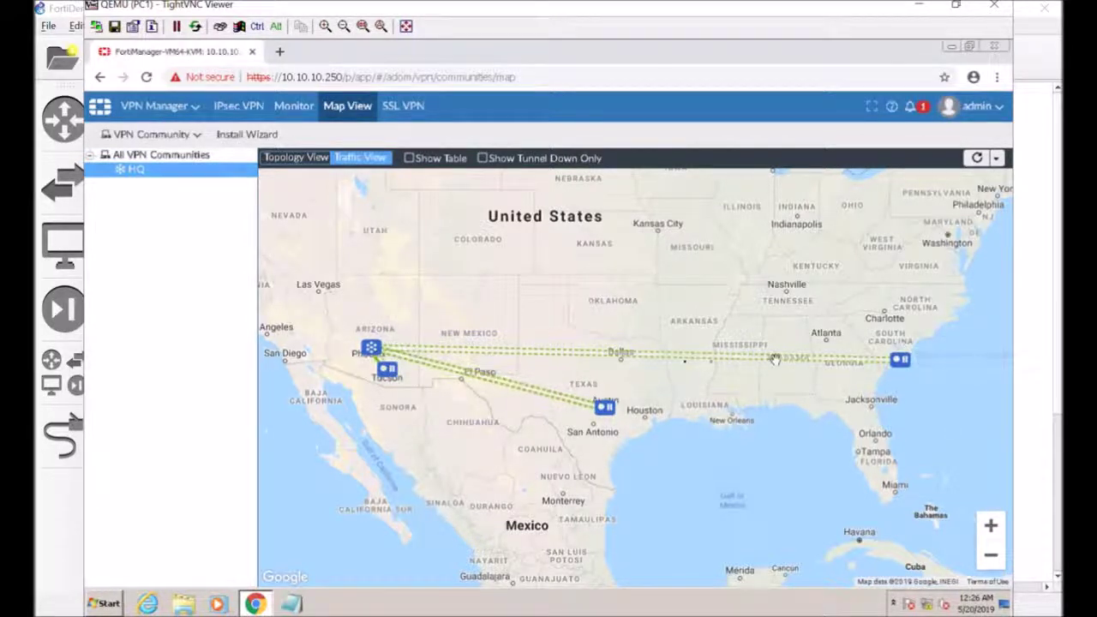
Step: Show the HQ community's map in Topology View with its device table, and check the tunnel statuses in the VPN monitor
{"action": "left_click", "coordinate": [310, 161]}
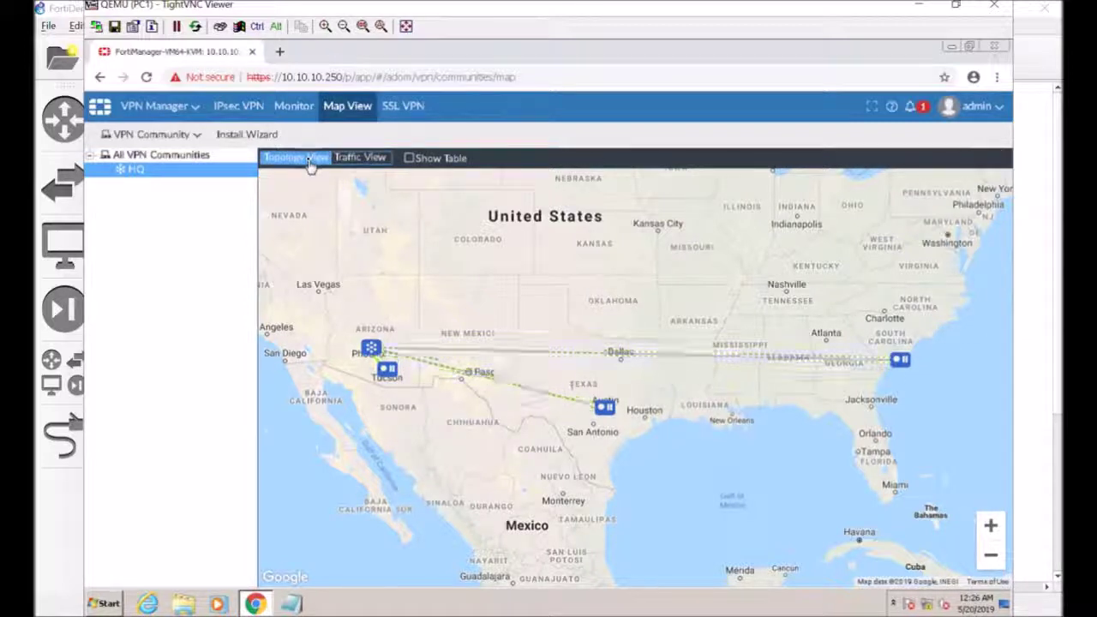
{"action": "left_click", "coordinate": [436, 159]}
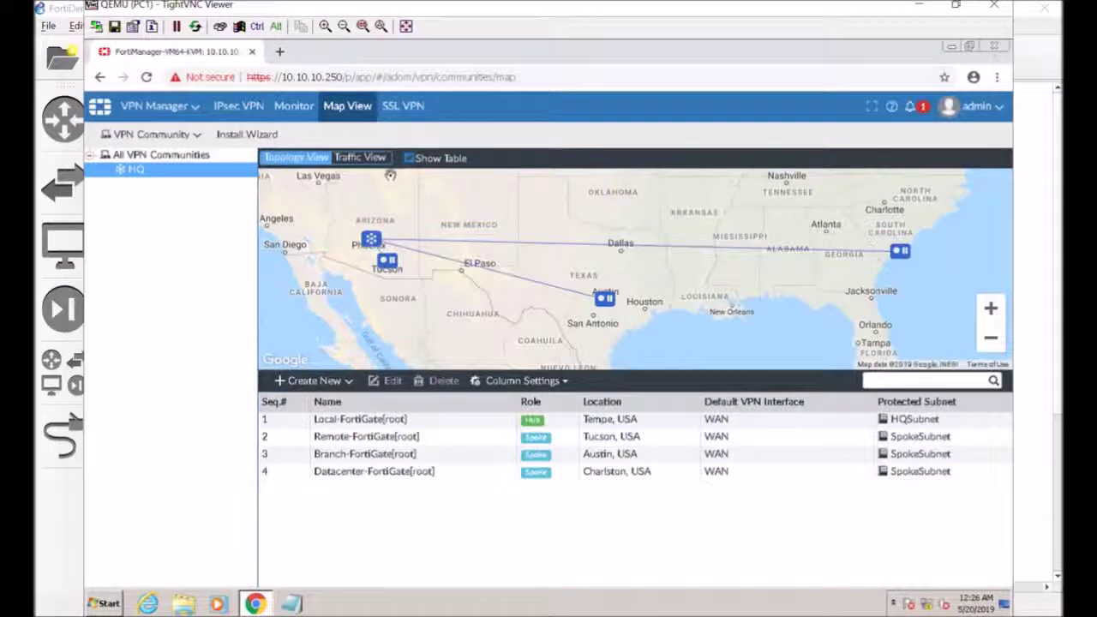
{"action": "left_click", "coordinate": [277, 111]}
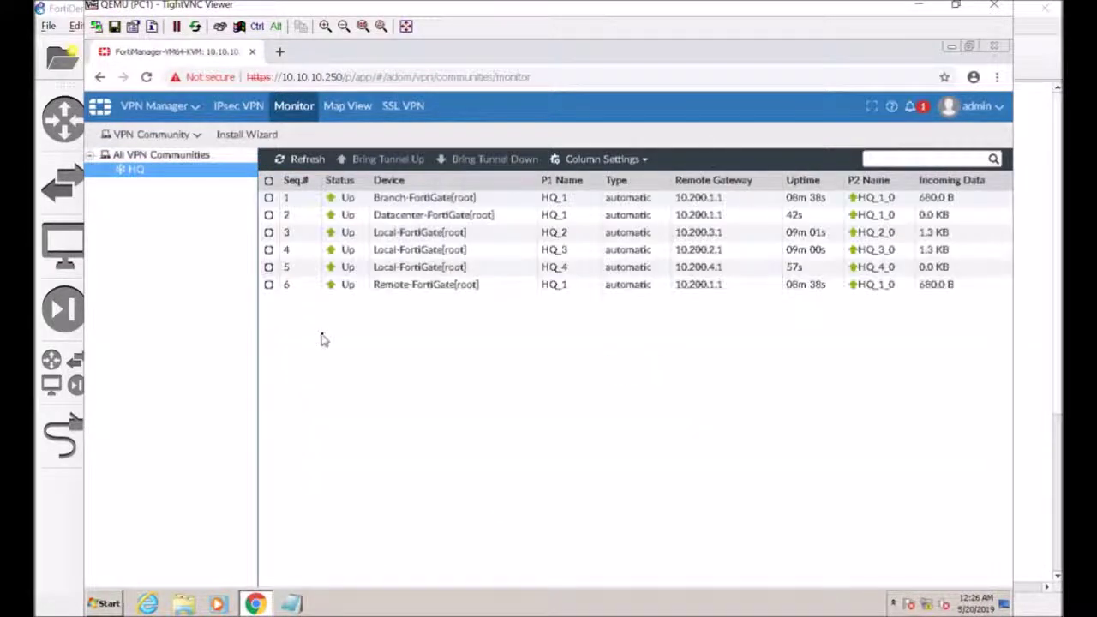